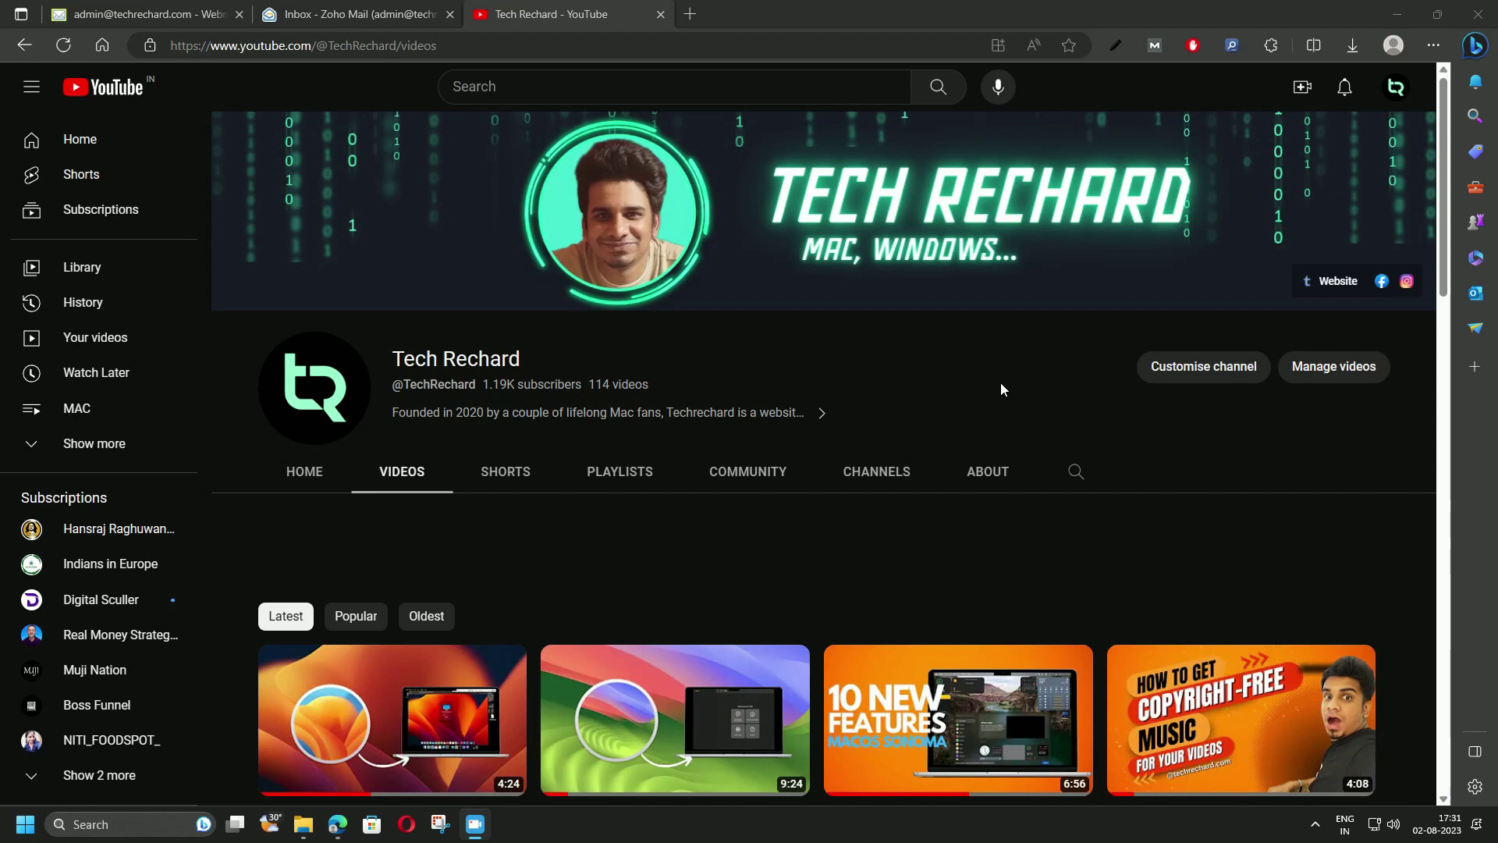
Open the Sonoma bootable USB video from the Videos list in a new tab, pause it, and return to the channel tab.
scroll(1001, 382, "down", 5)
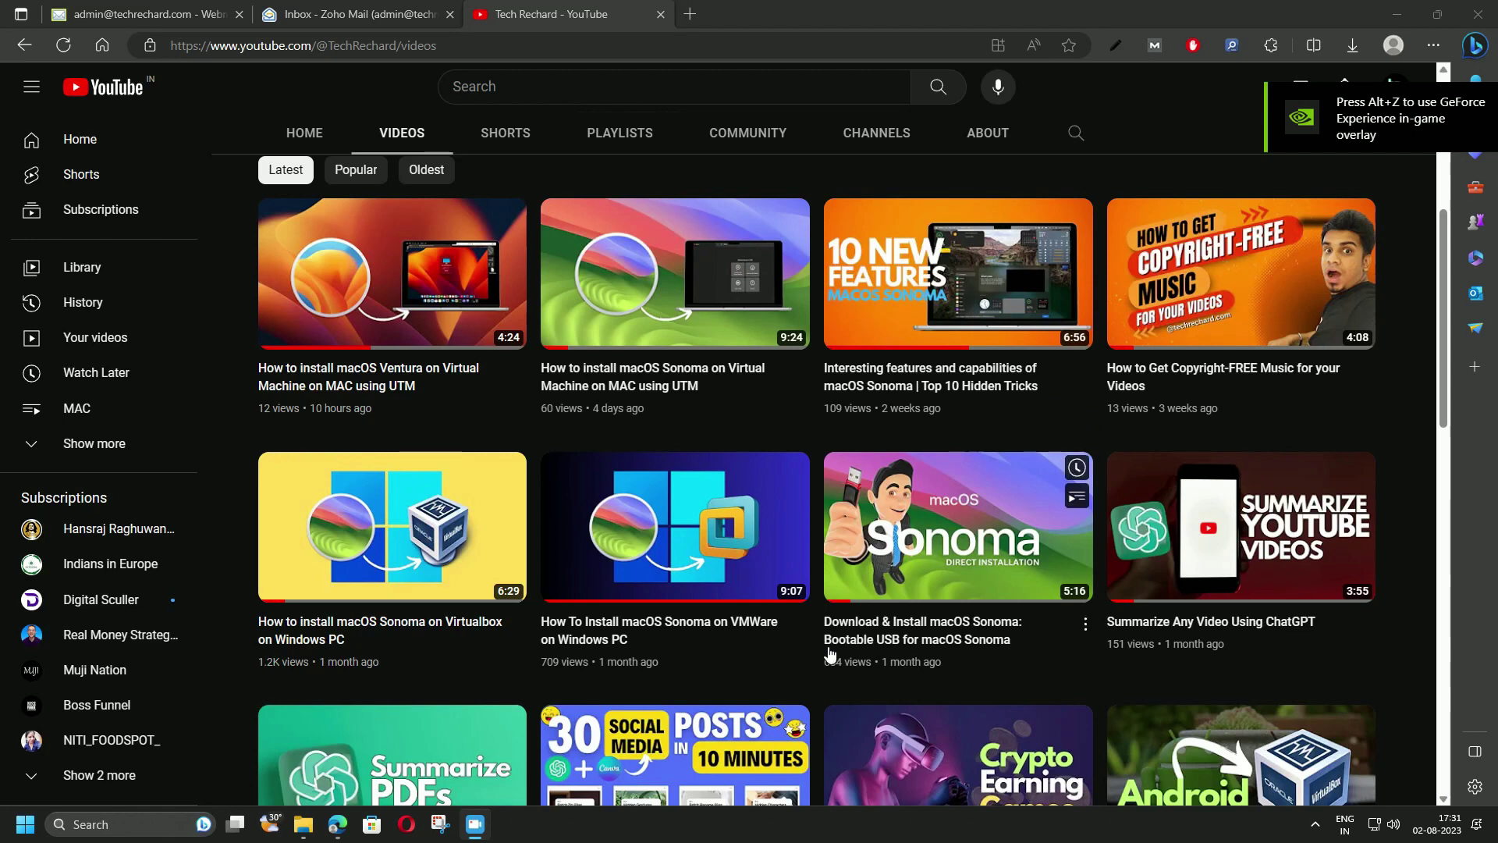
right_click(912, 644)
left_click(998, 325)
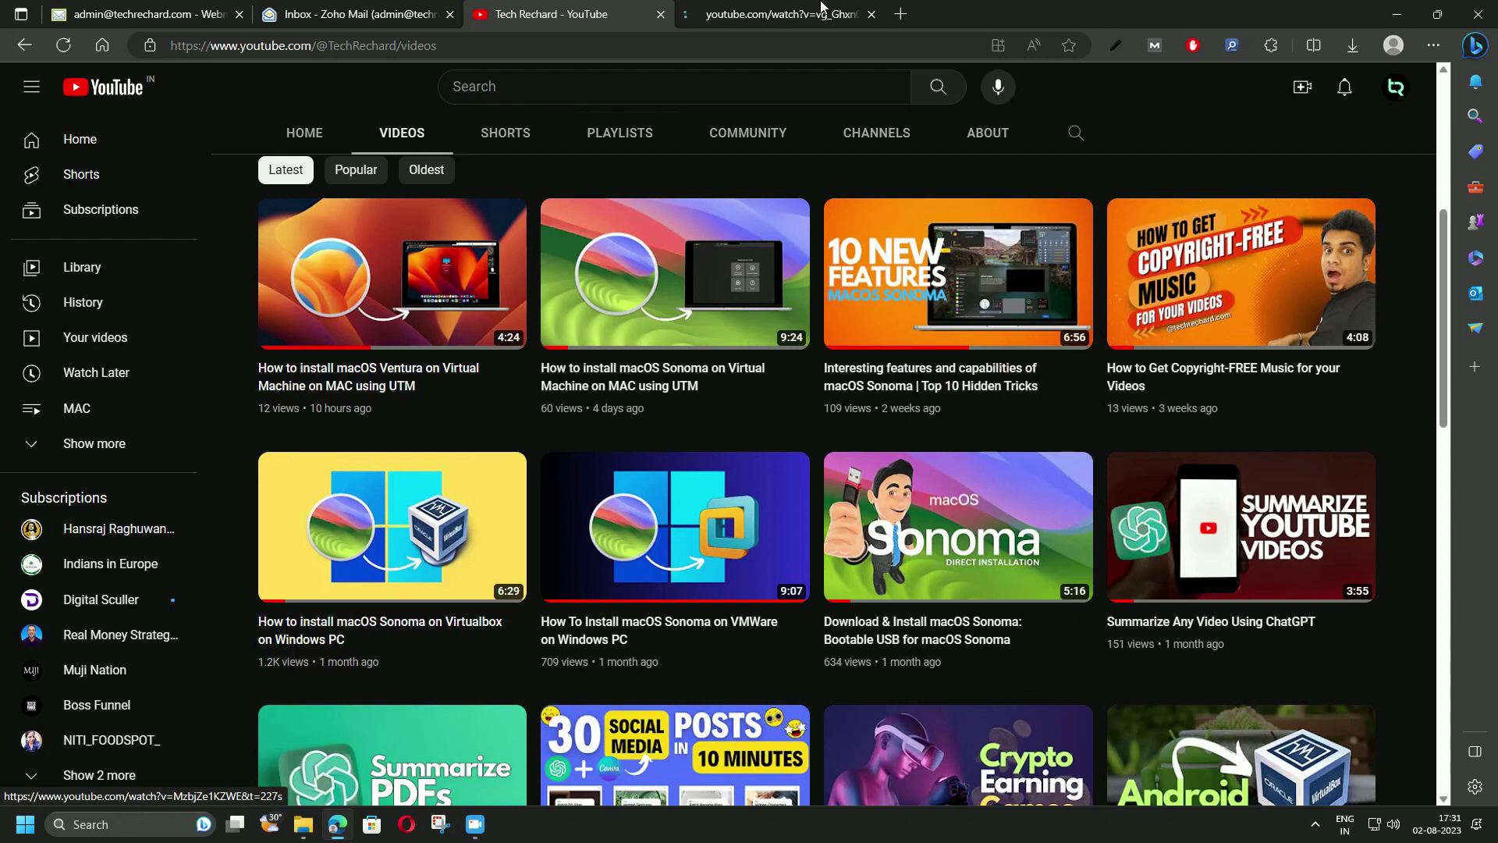
left_click(772, 23)
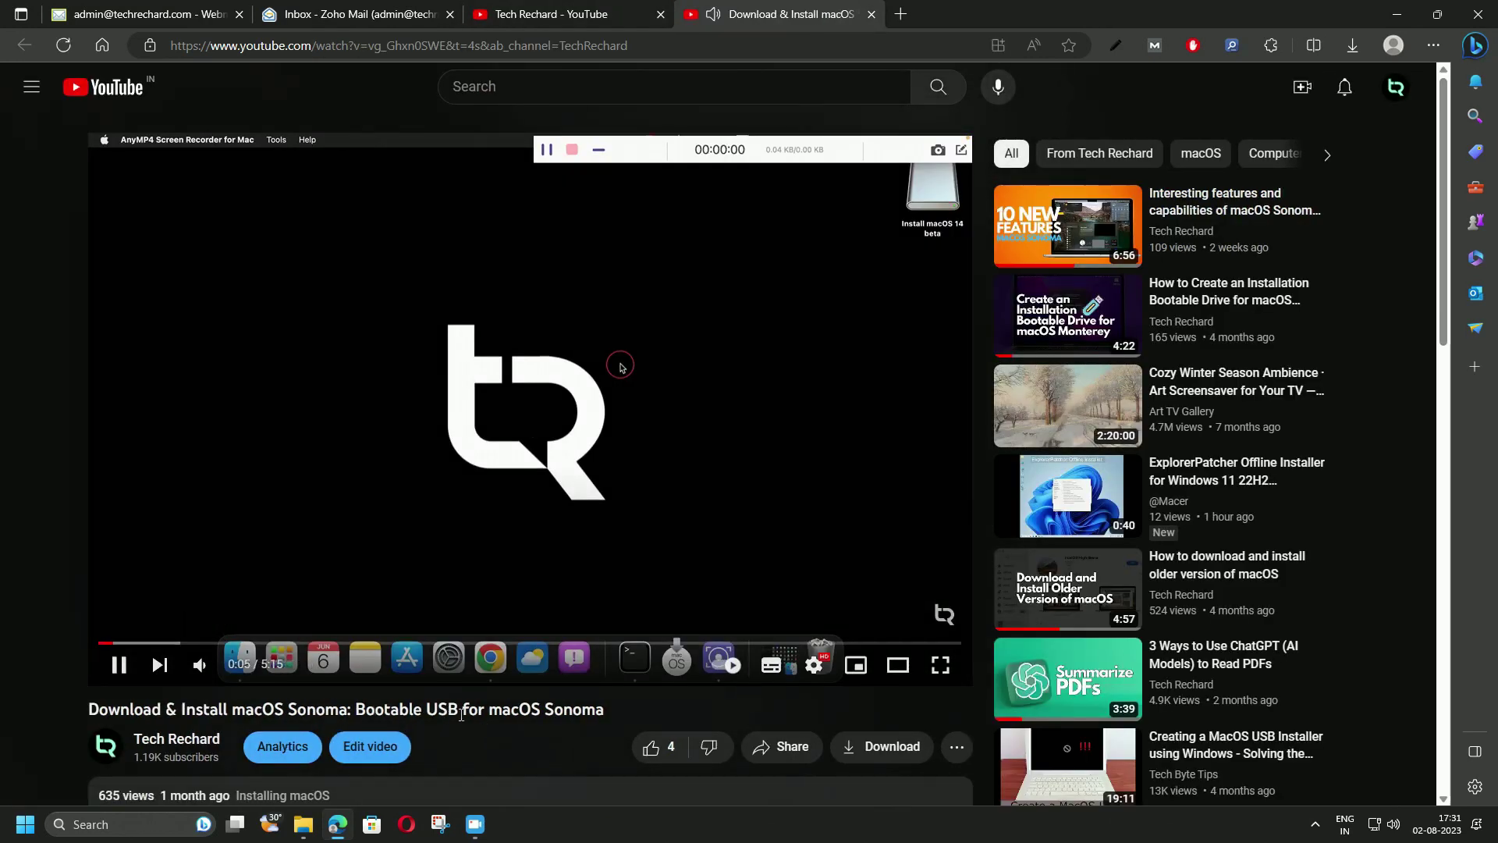
key("k")
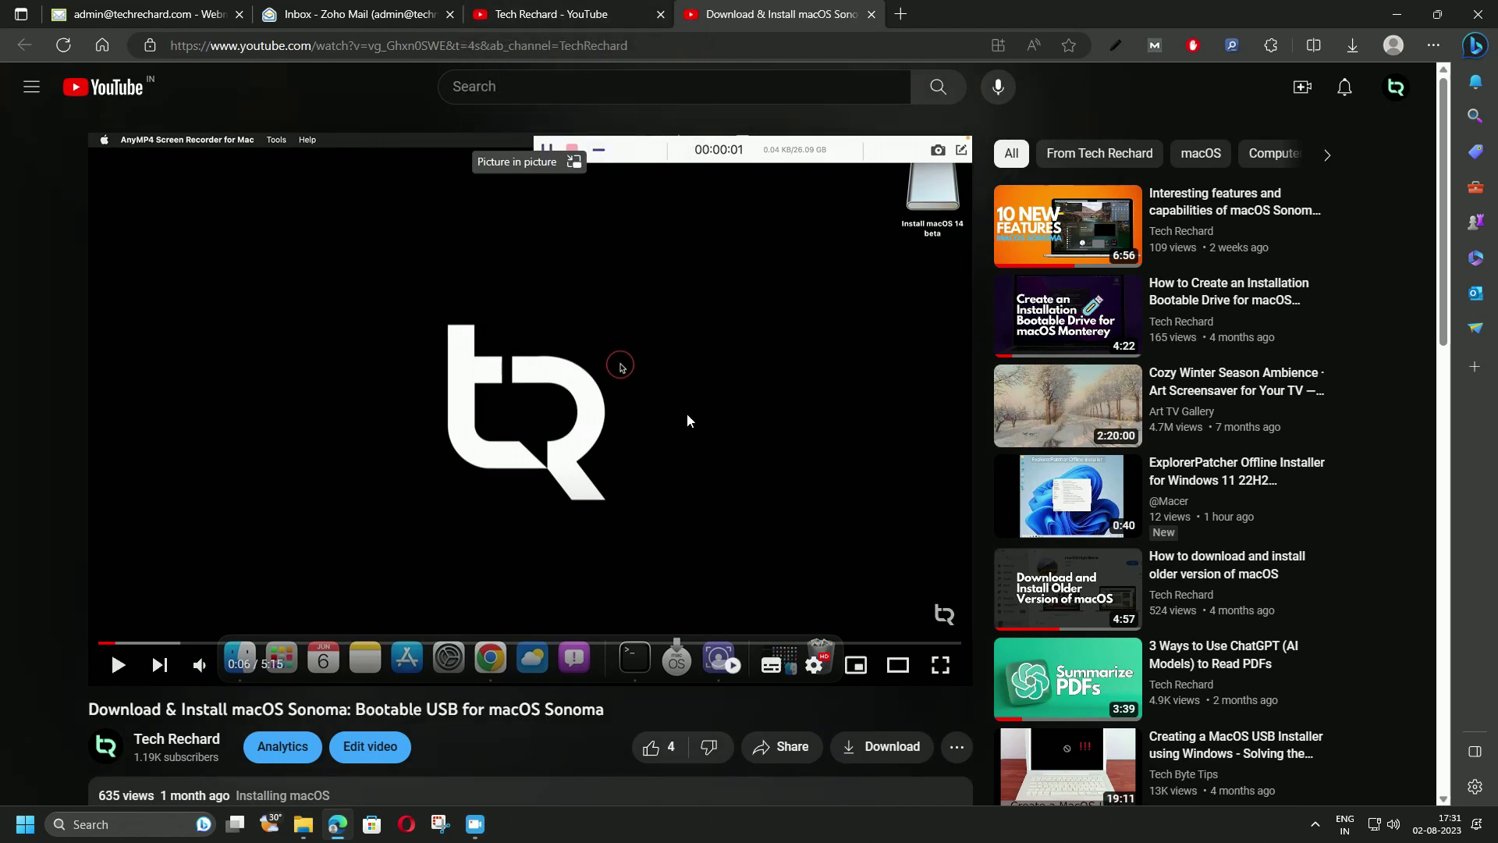
left_click(586, 14)
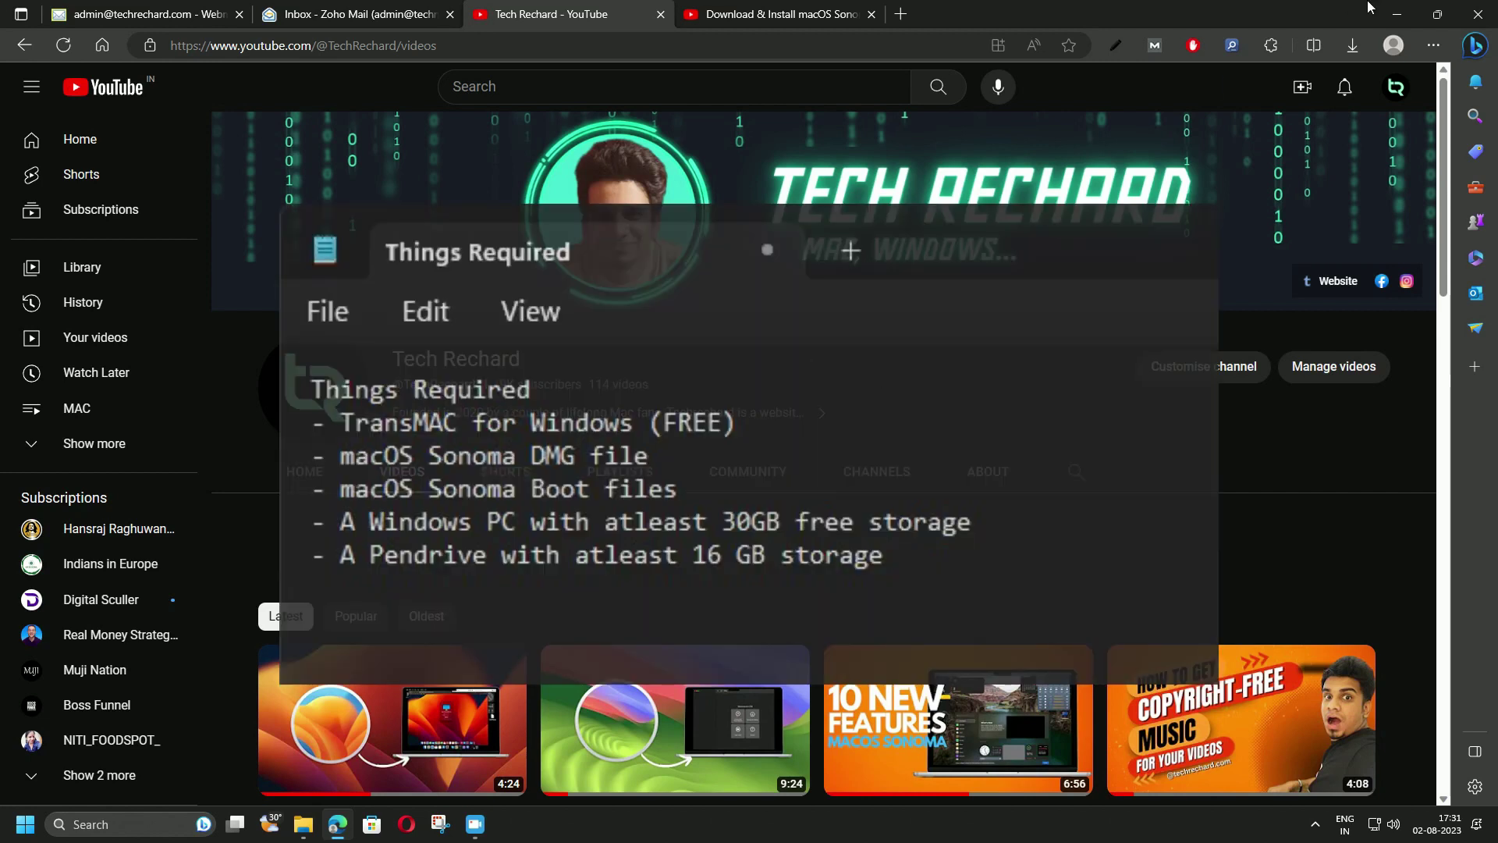
Minimize Edge and drag the zipped Sonoma boot files folder lower on the desktop.
left_click(1395, 14)
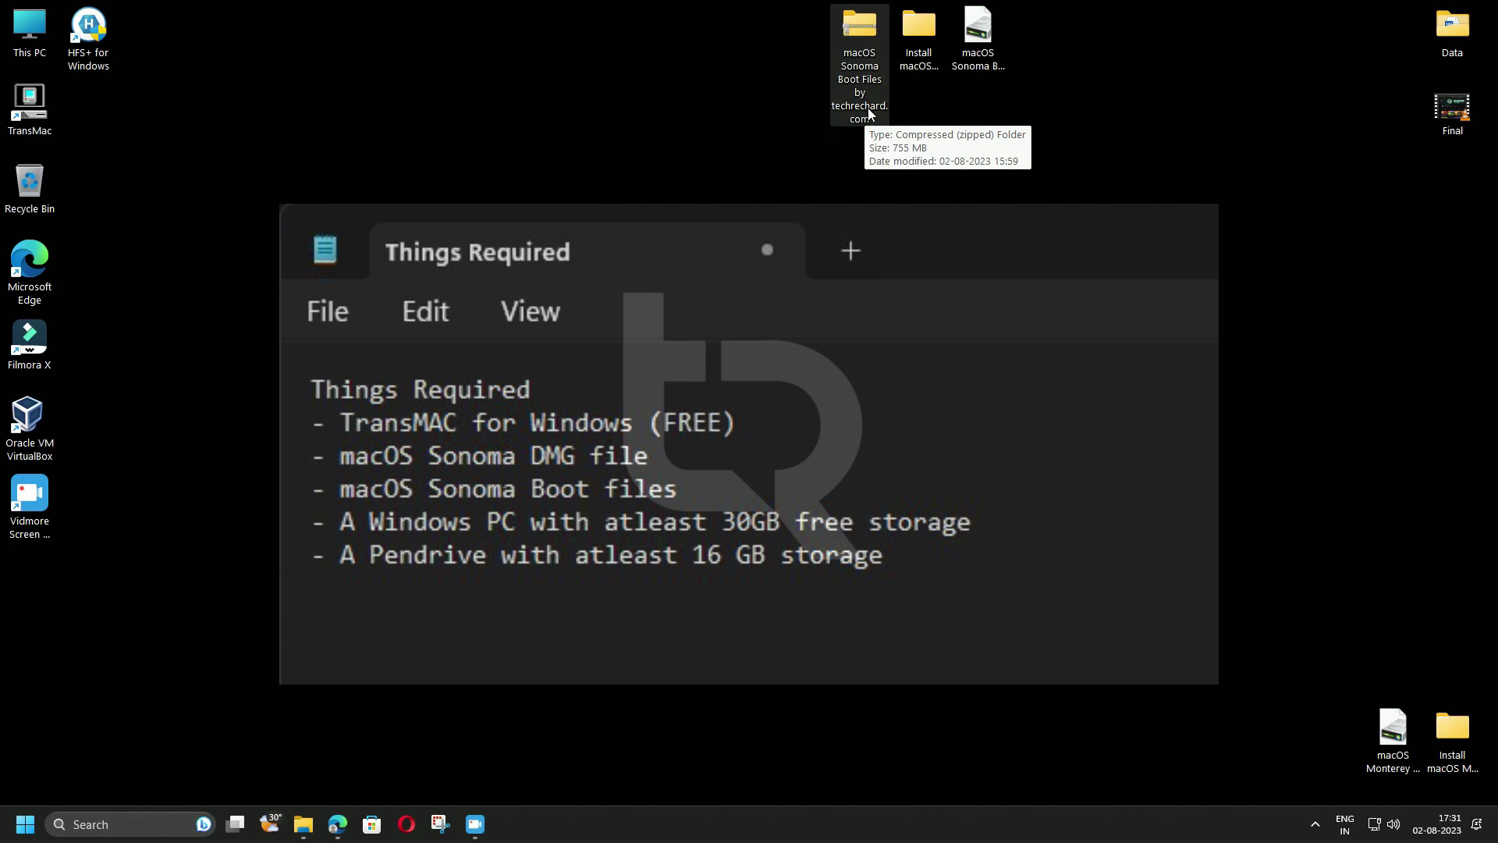
left_click_drag(867, 35, 512, 113)
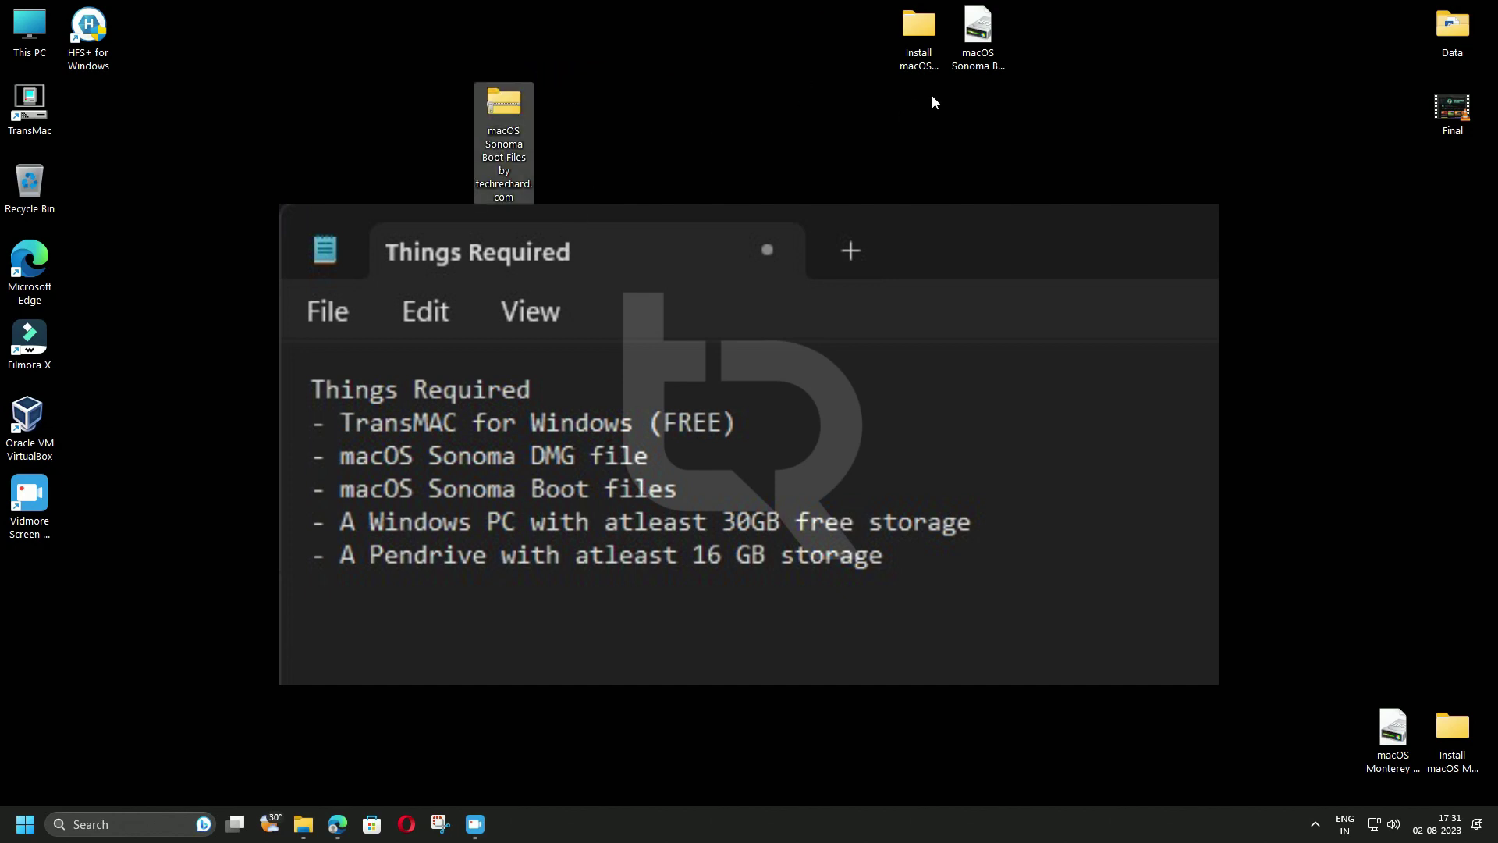
left_click(978, 29)
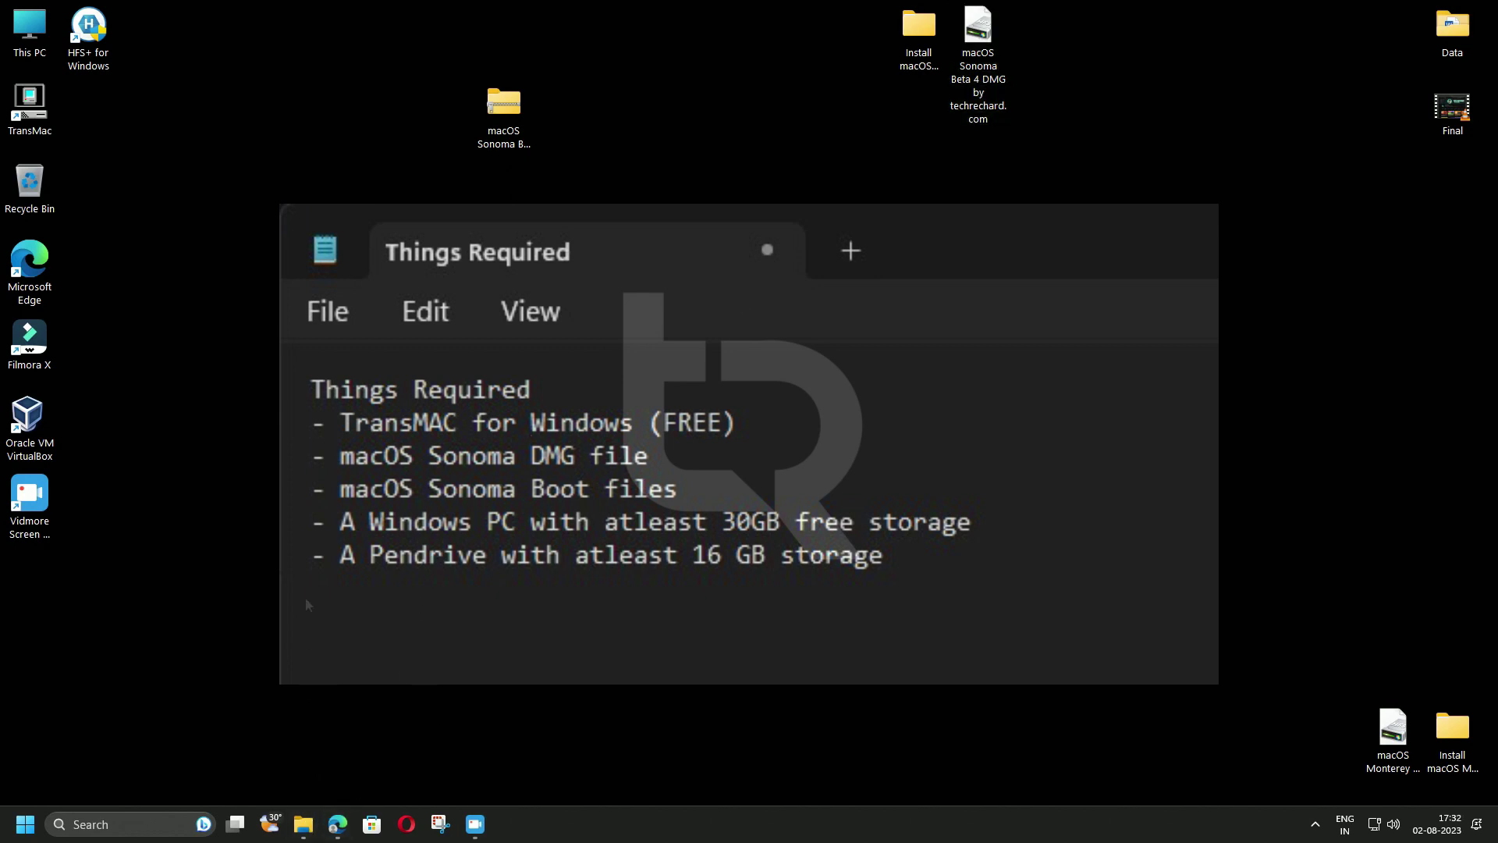
Search the Start menu for TransMac, then bring the Edge window back.
key("super")
type("tra")
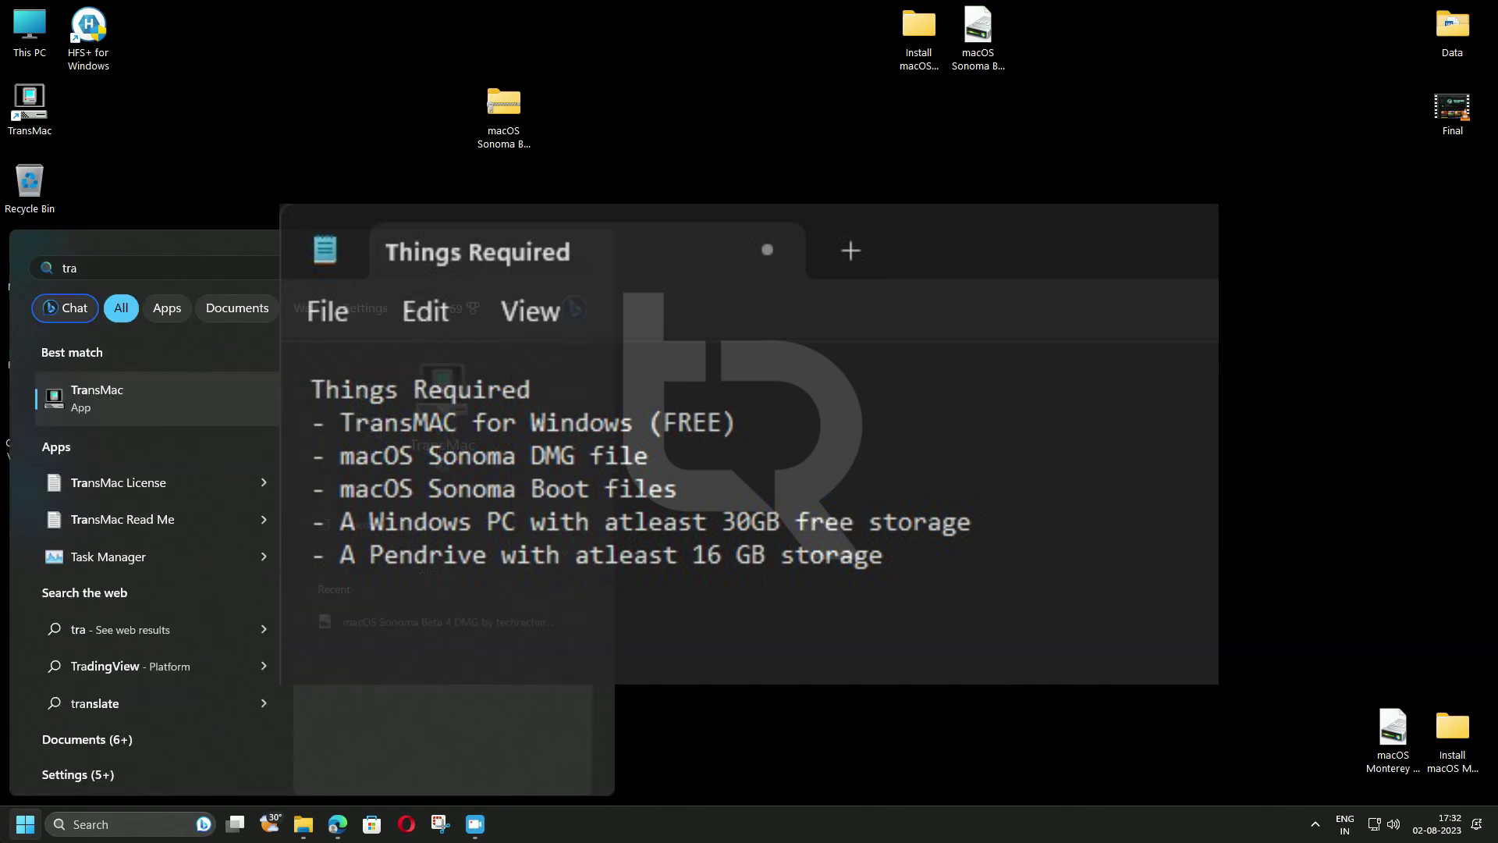
key("Escape")
mouse_move(337, 824)
left_click(336, 730)
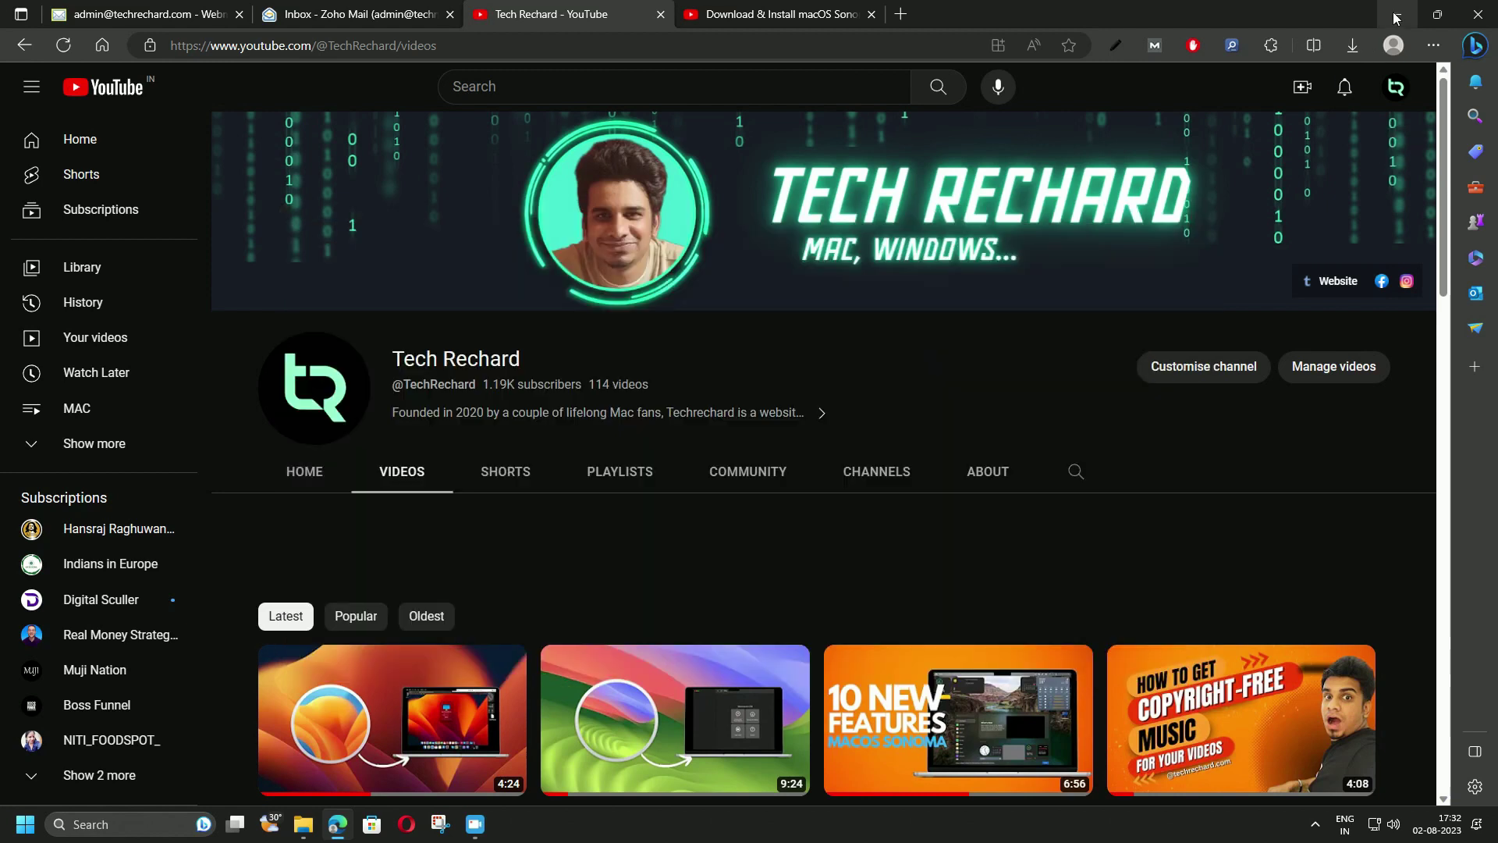
Search Google for 'transmac' in a new tab and open the About TransMac for Windows result.
left_click(901, 16)
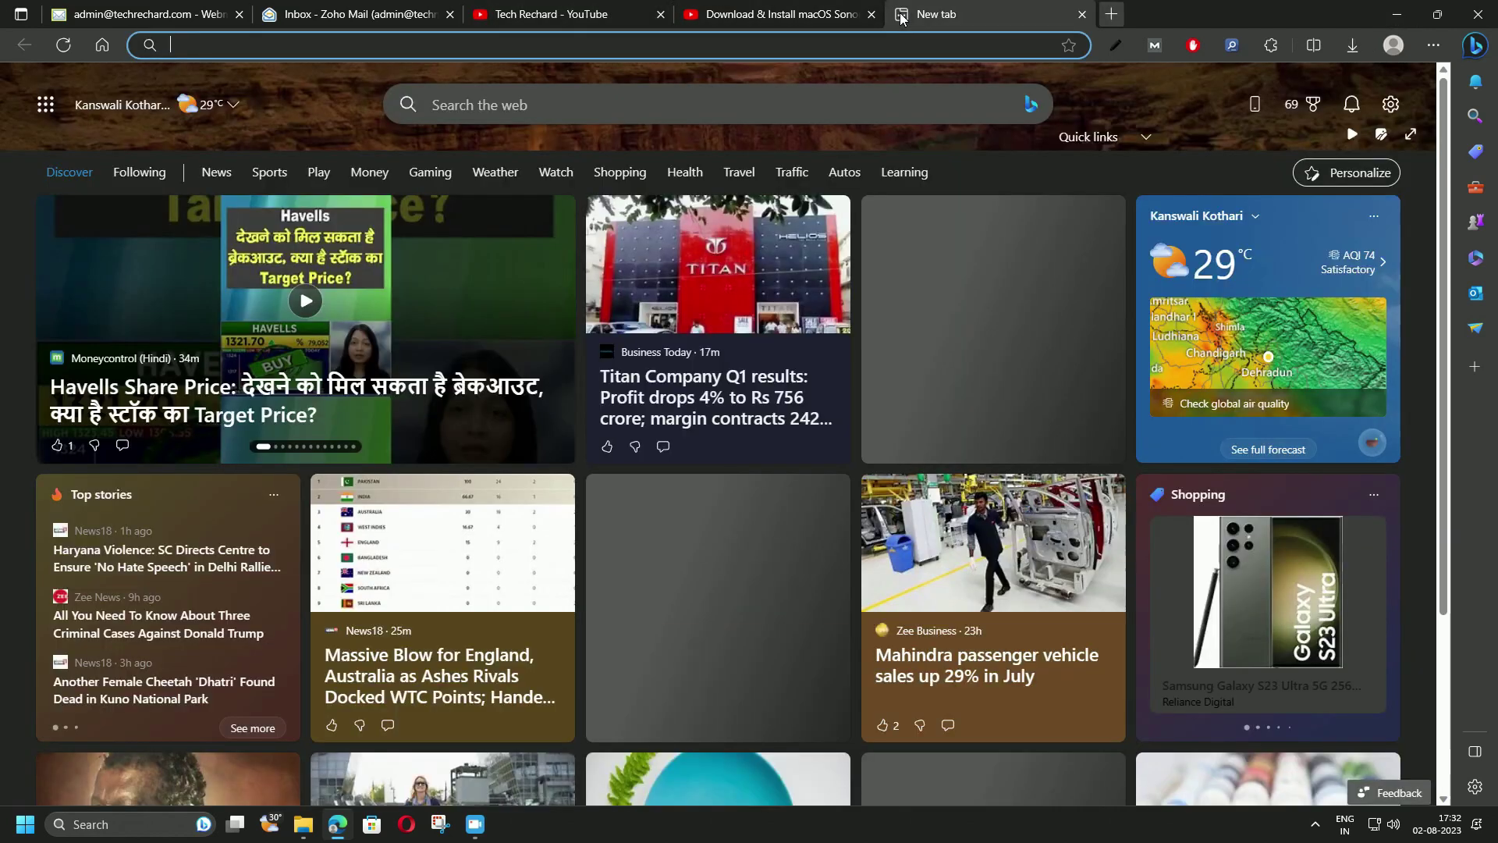
type("transmac")
key("Return")
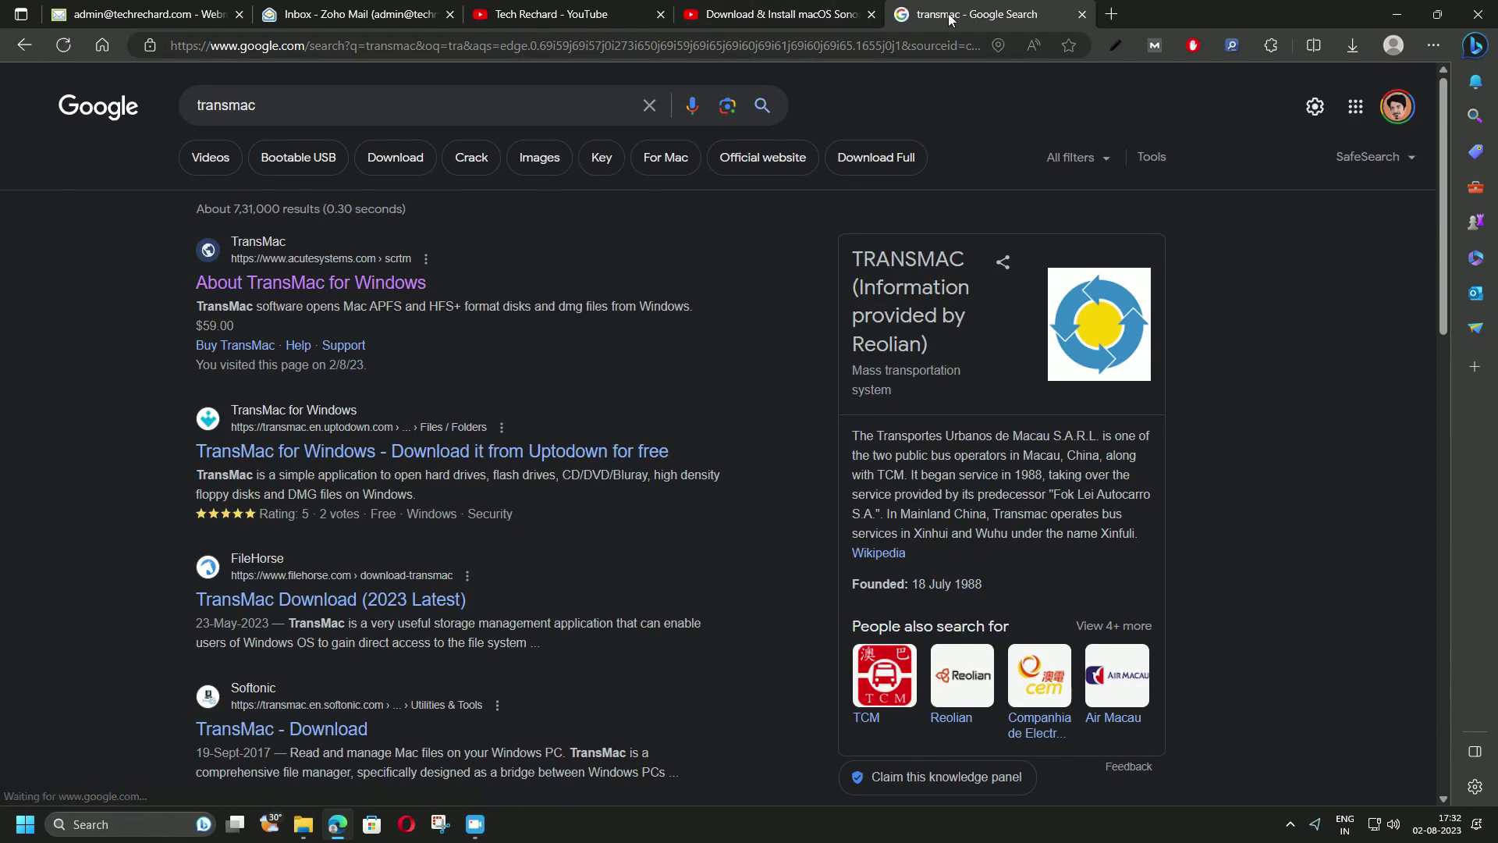
left_click(310, 283)
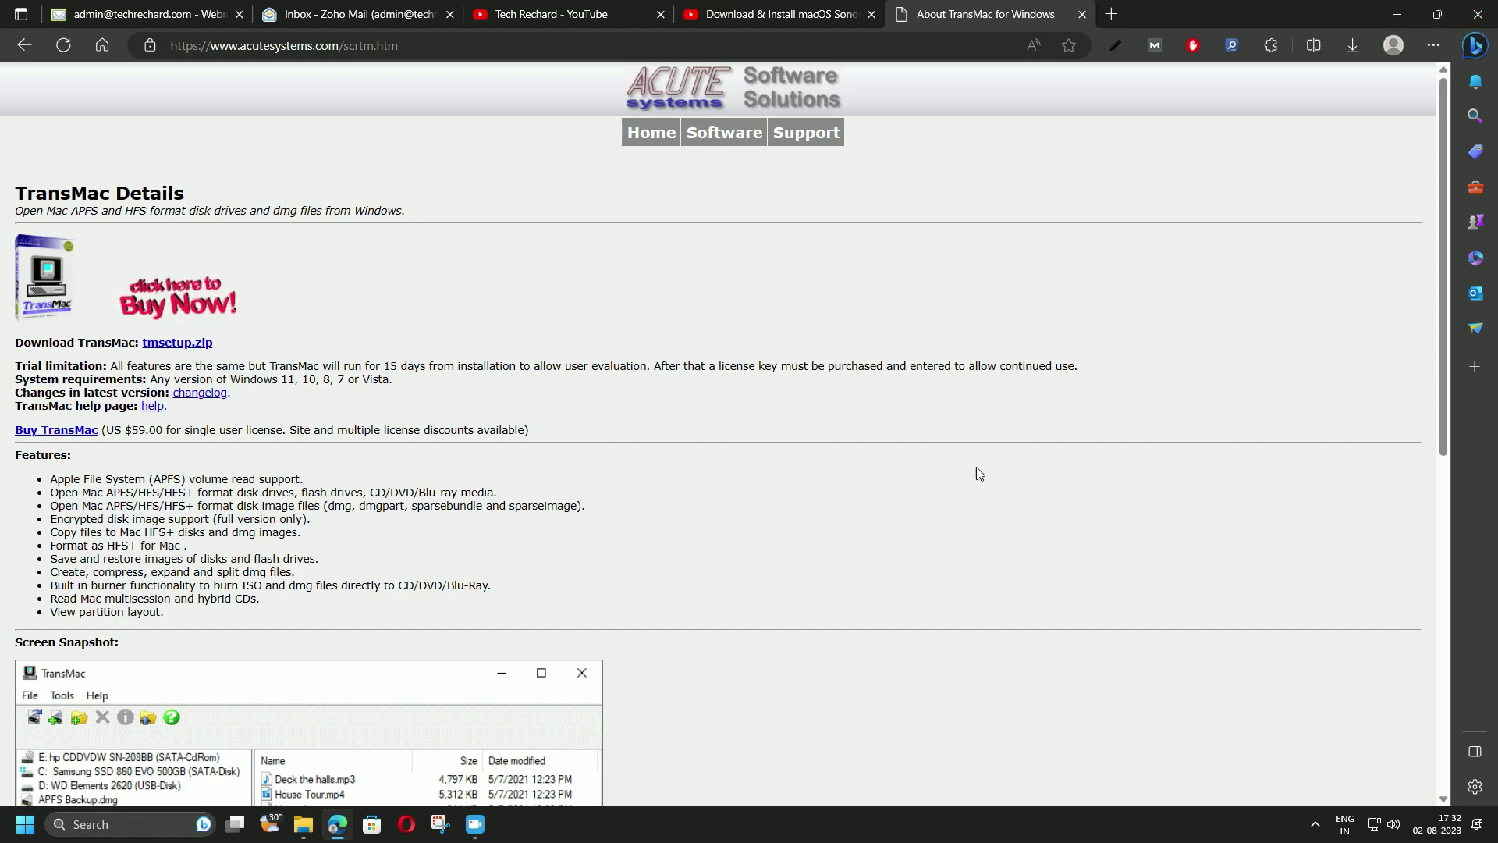
Go to techrechard.com in a new tab.
left_click(1117, 21)
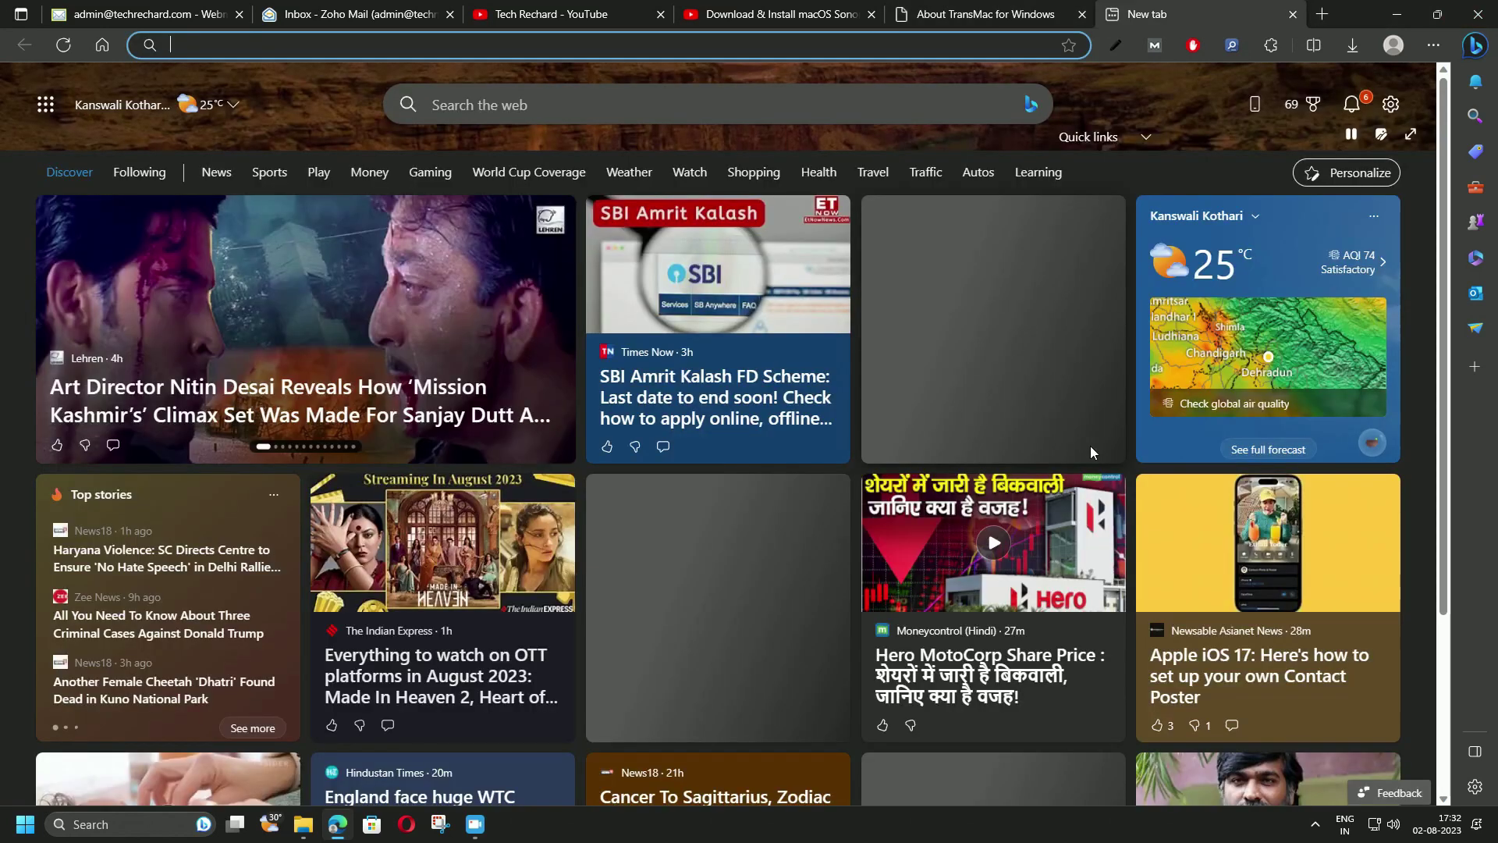
type("techrechard.com")
key("Return")
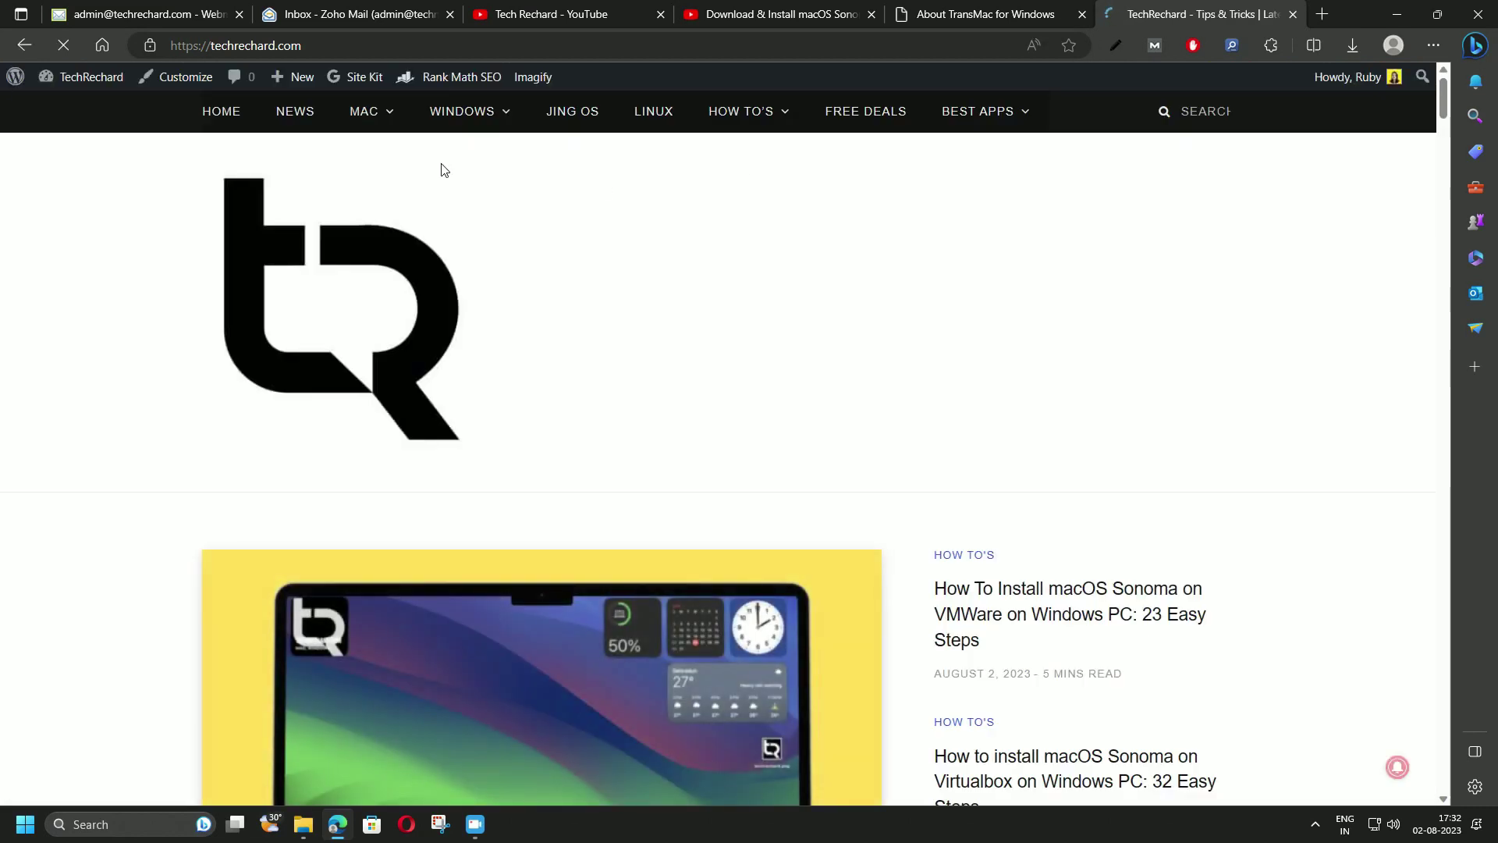
Search the site for 'SONOMA DMG' and open the Download macOS Sonoma DMG file article at its Beta 4 links.
type("S")
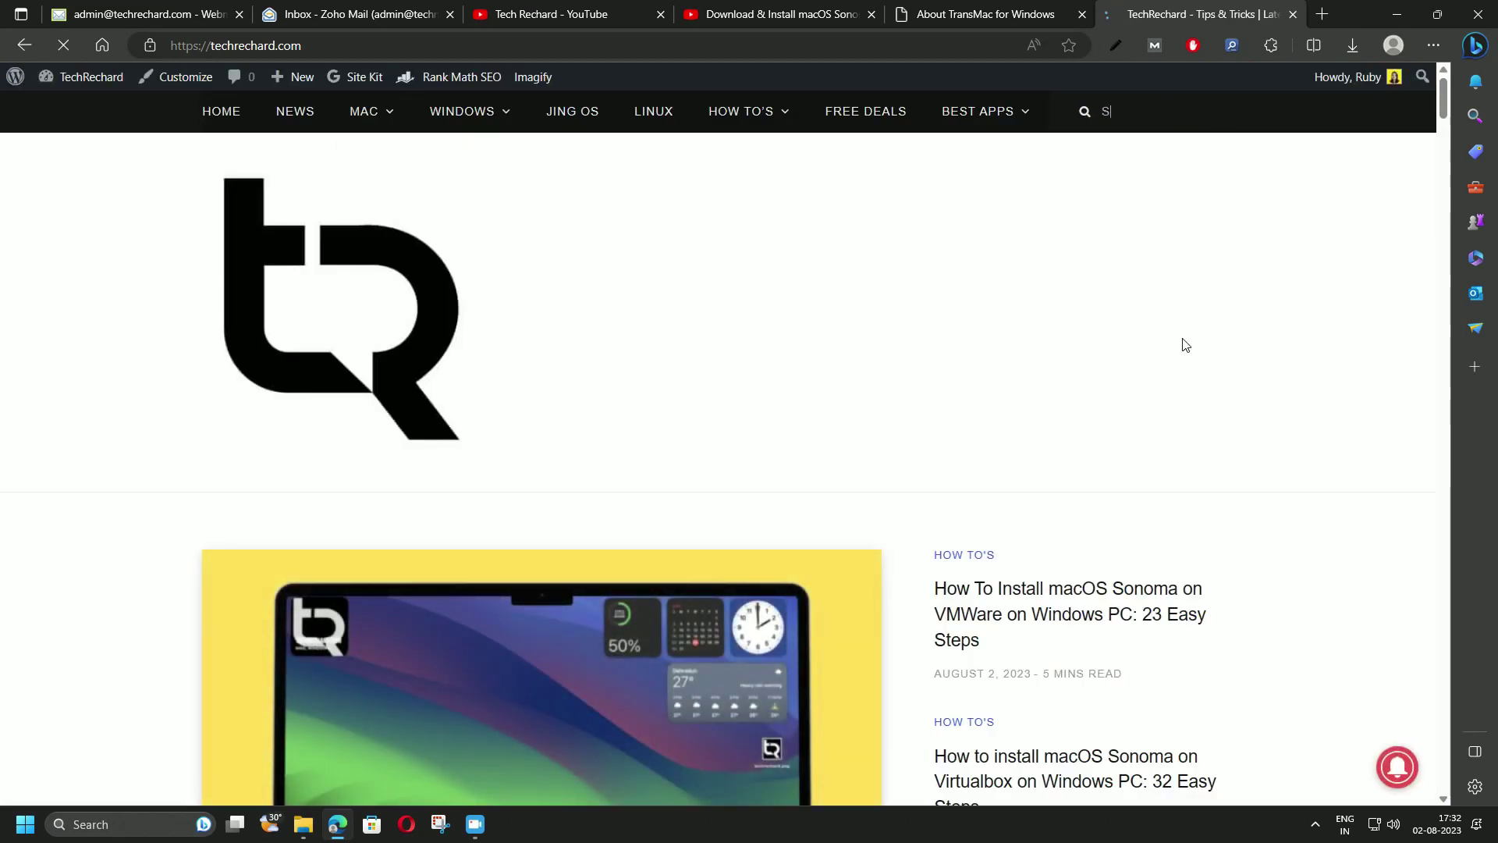
type("ONOMA DMG")
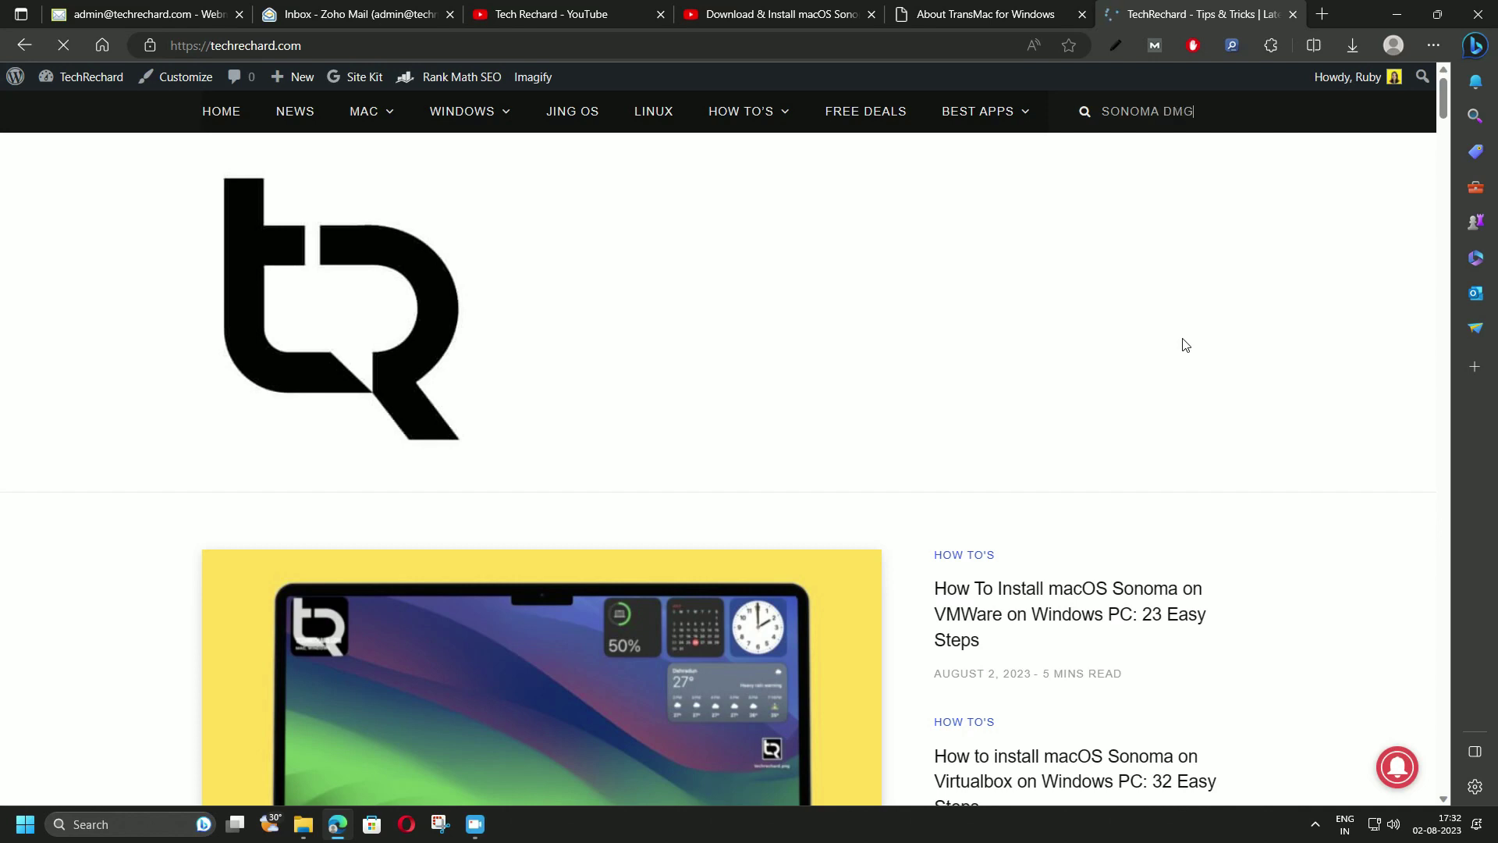
key("Return")
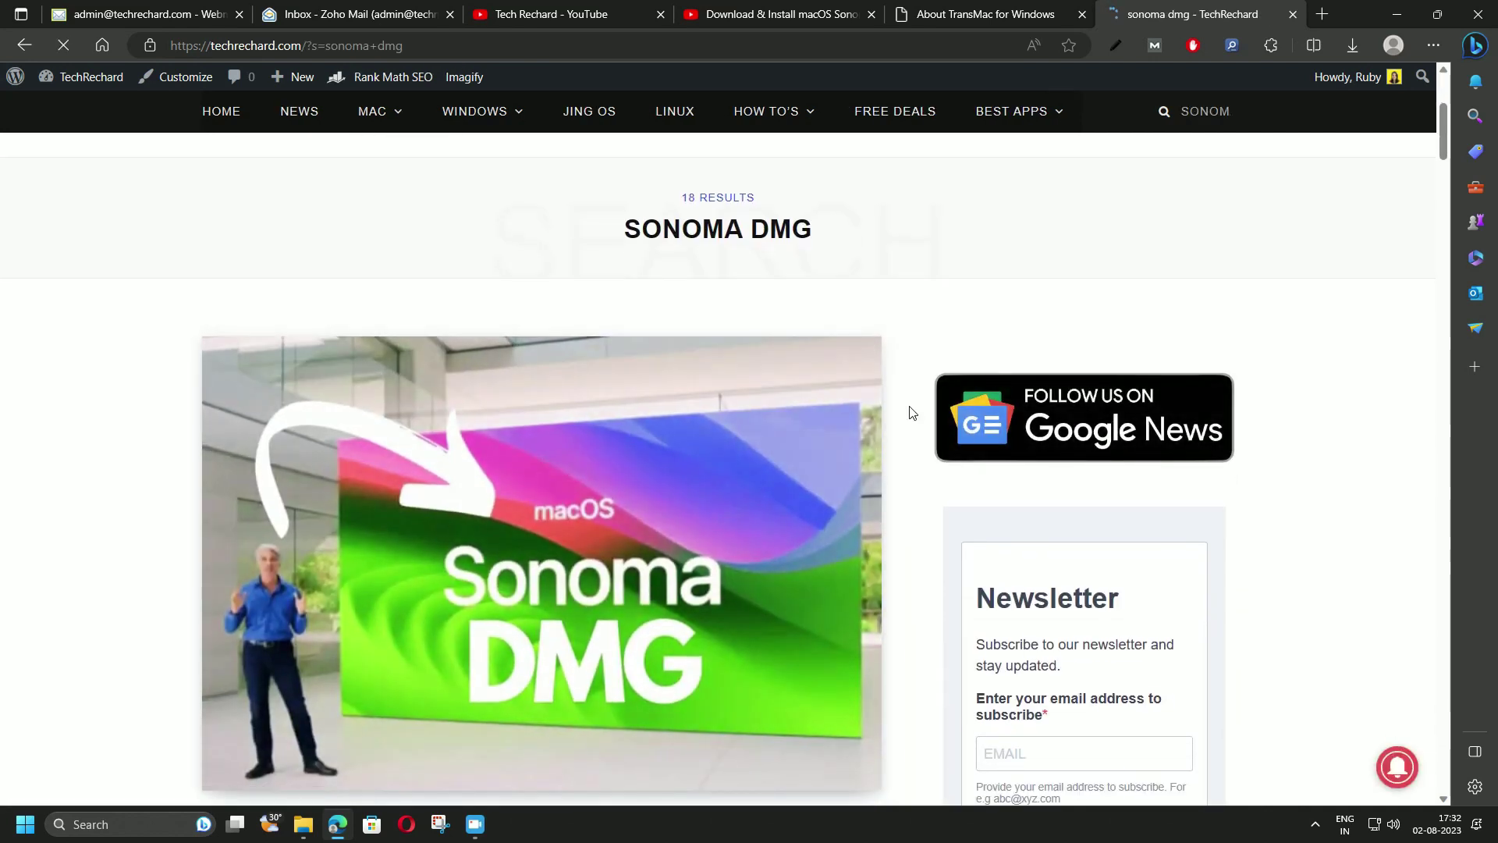
left_click(908, 412)
scroll(912, 427, "down", 7)
scroll(913, 427, "down", 10)
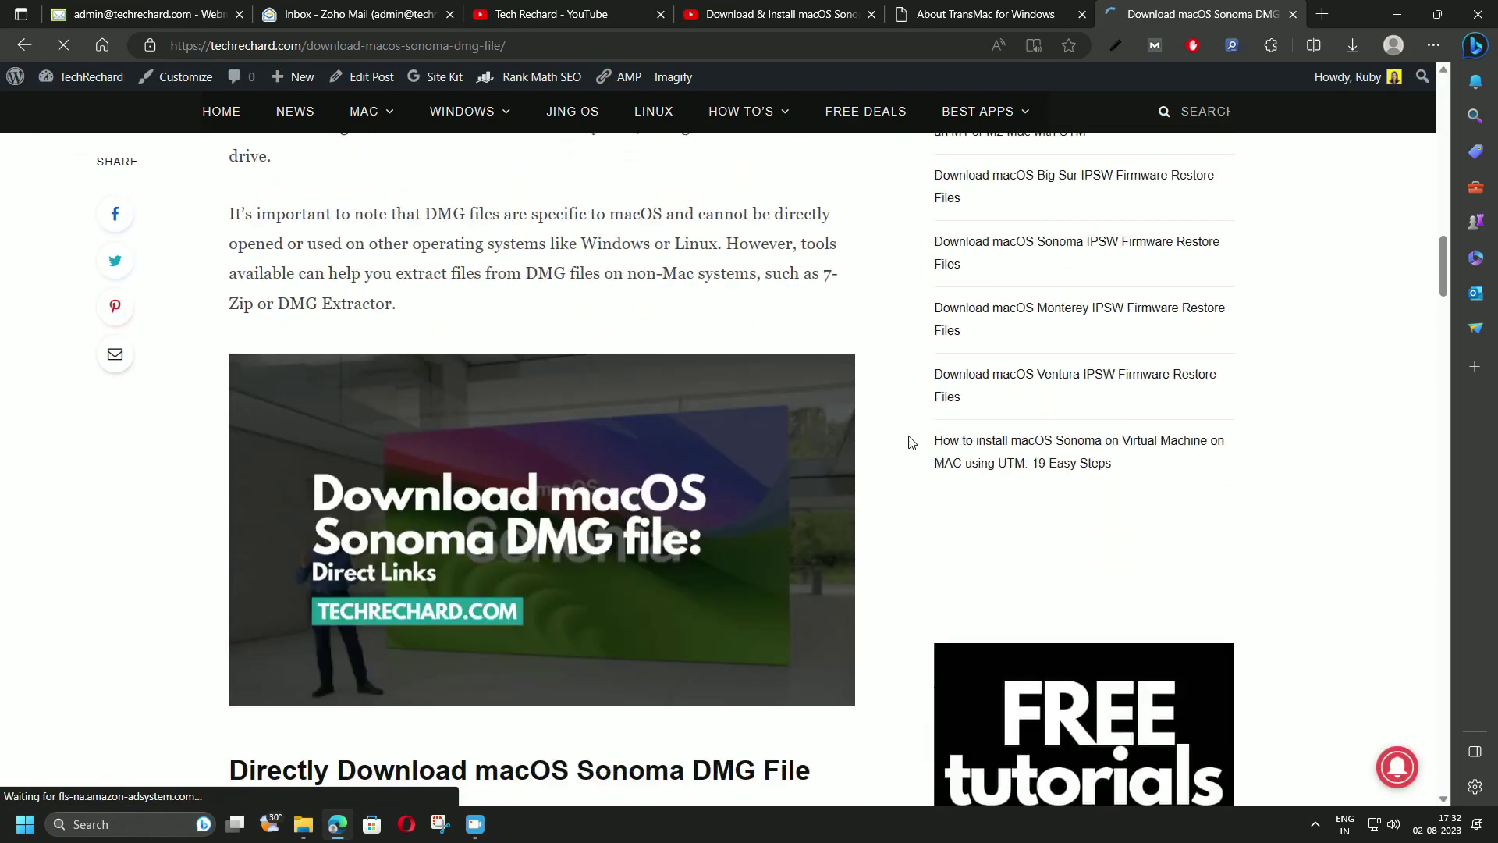
scroll(912, 458, "up", 3)
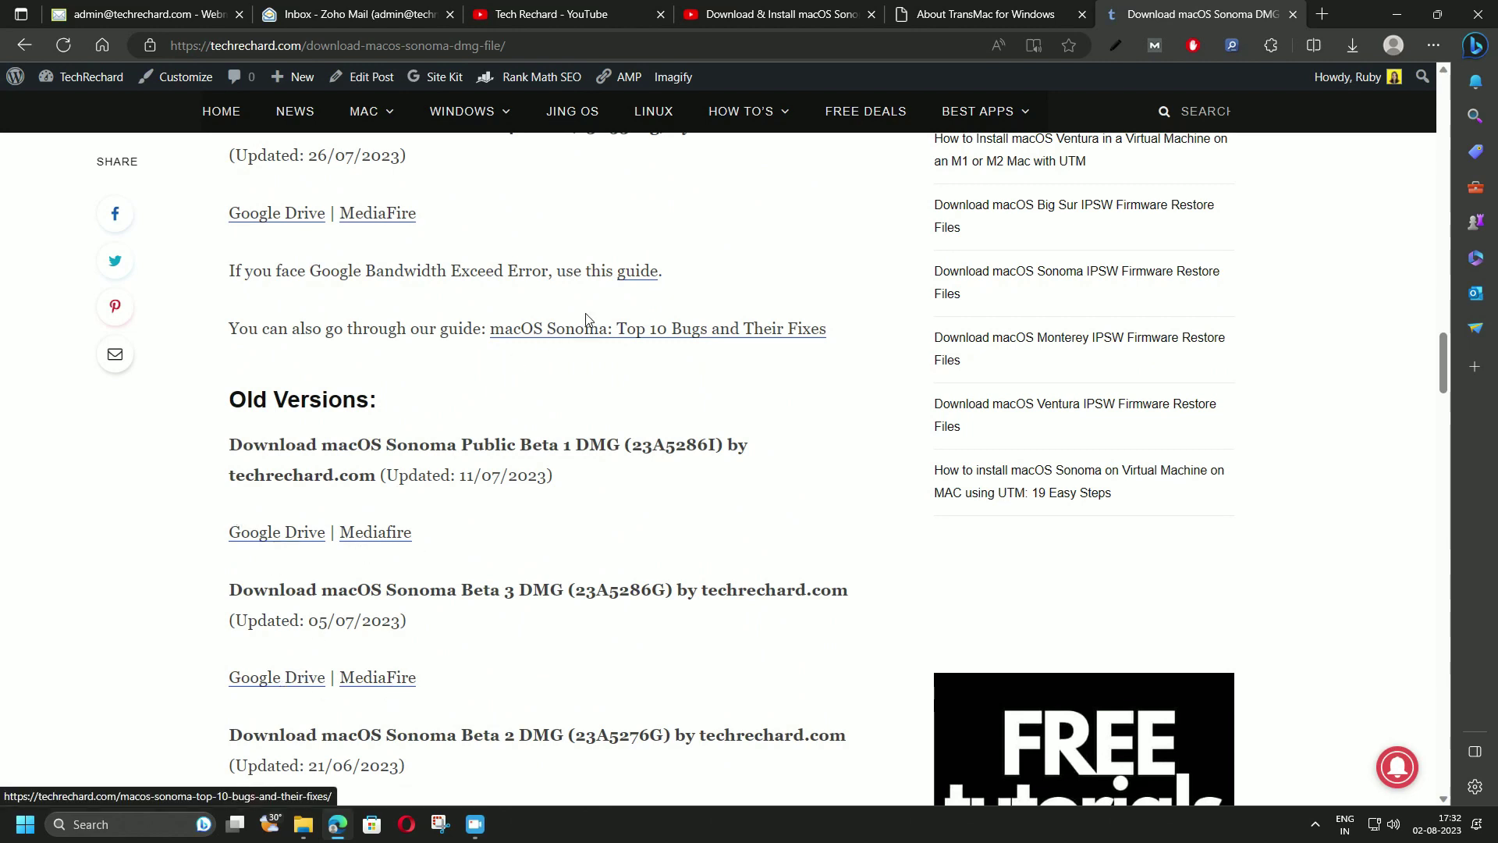
scroll(900, 519, "up", 3)
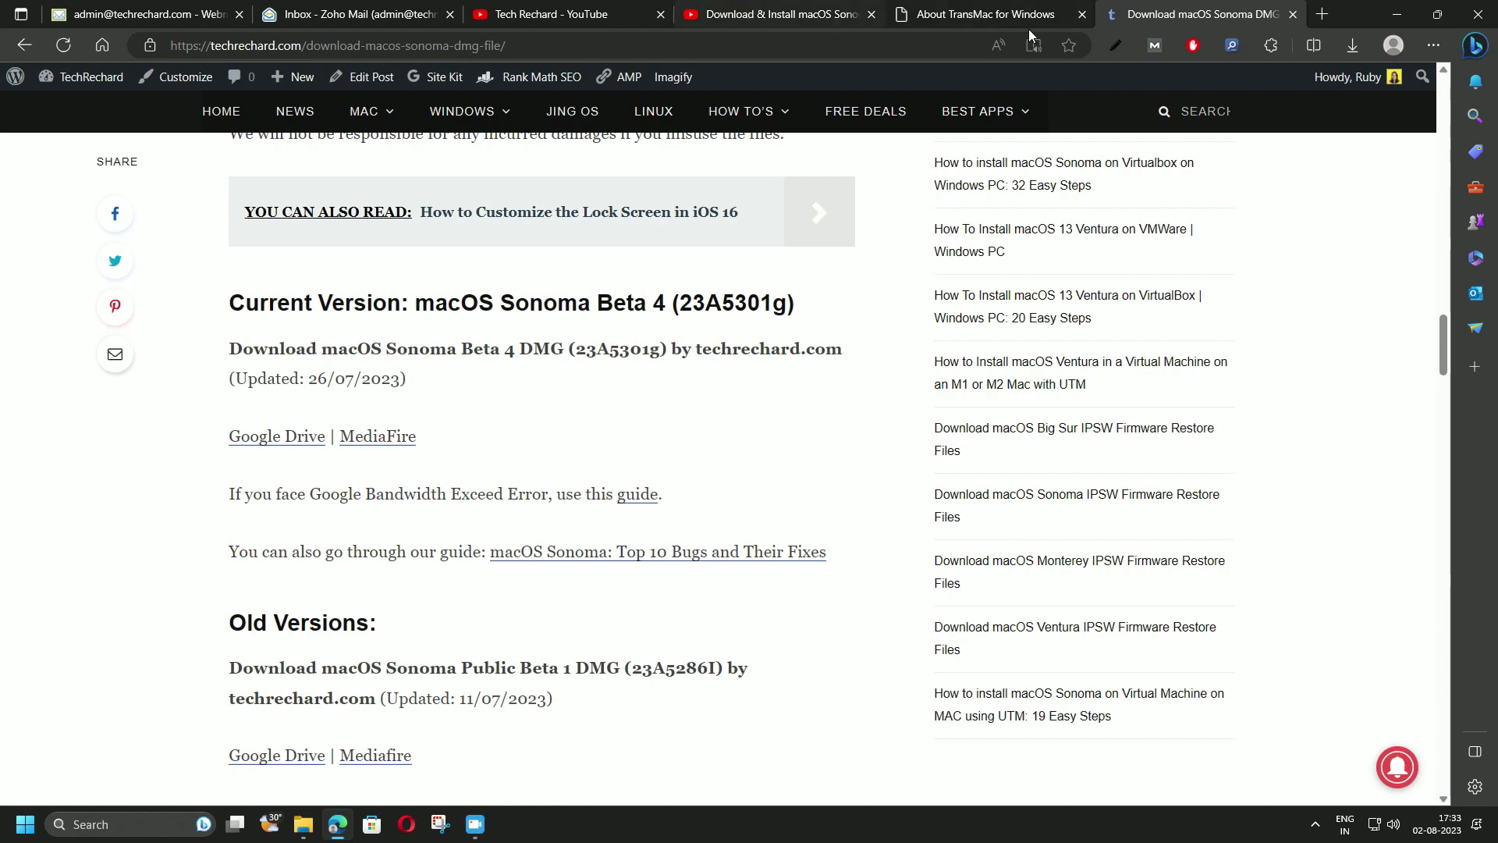
Move the macOS Sonoma DMG to the desktop's left side and double-click it to open in TransMac.
left_click(1397, 14)
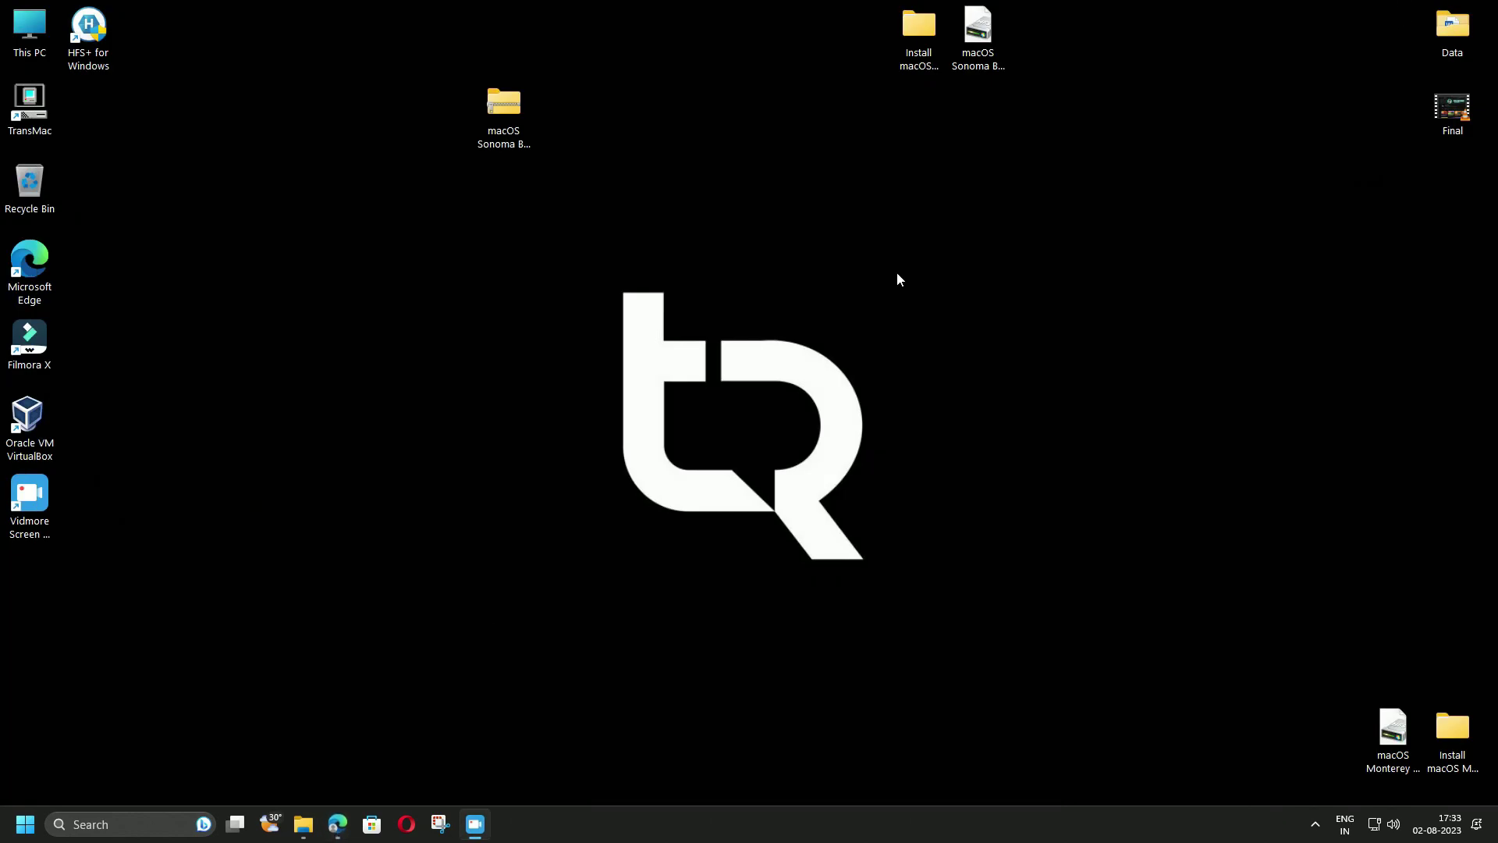
left_click(503, 113)
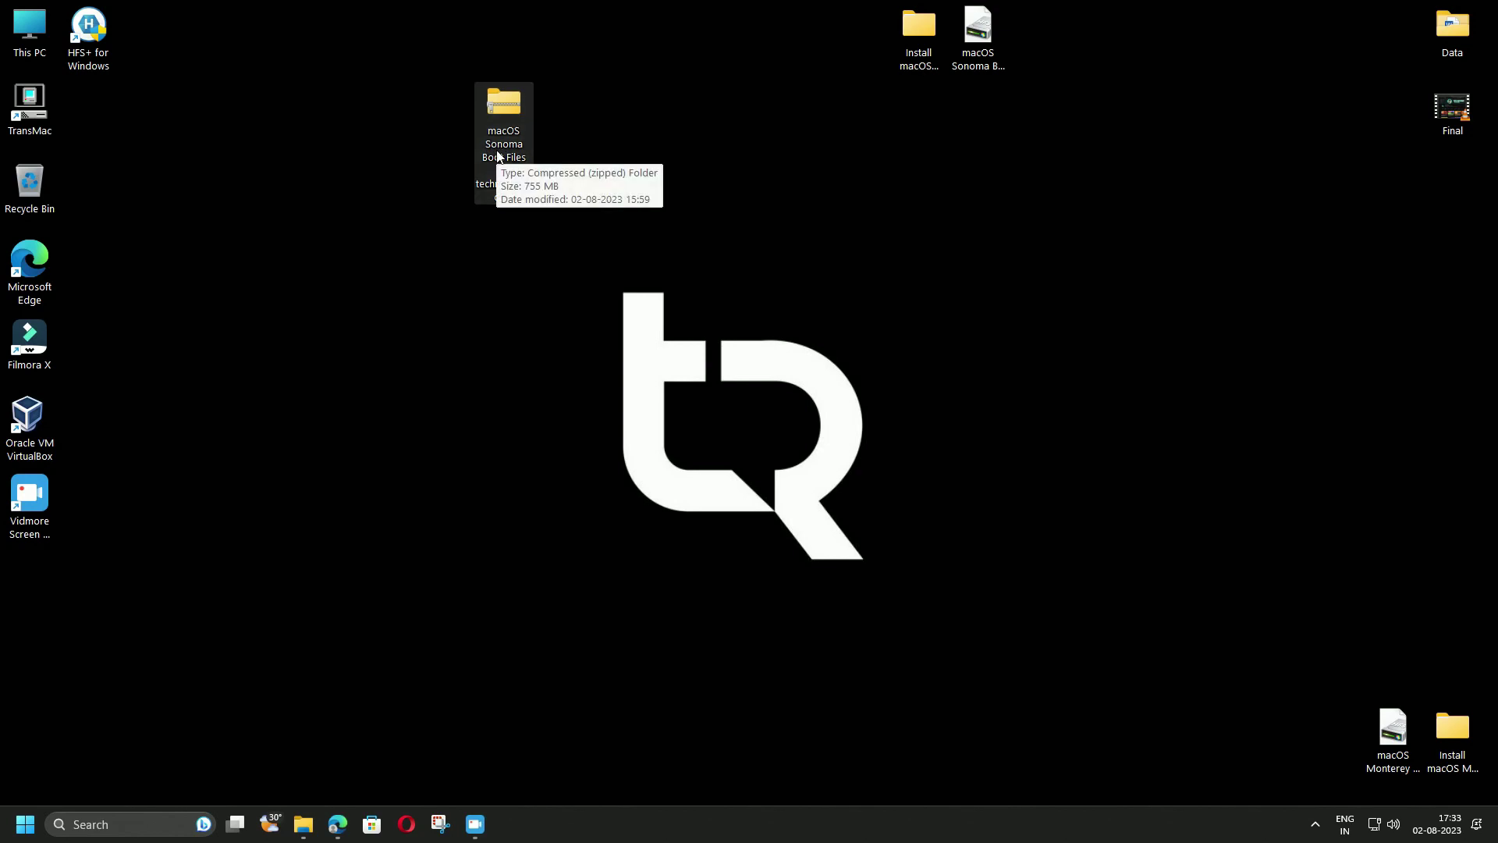
left_click(609, 435)
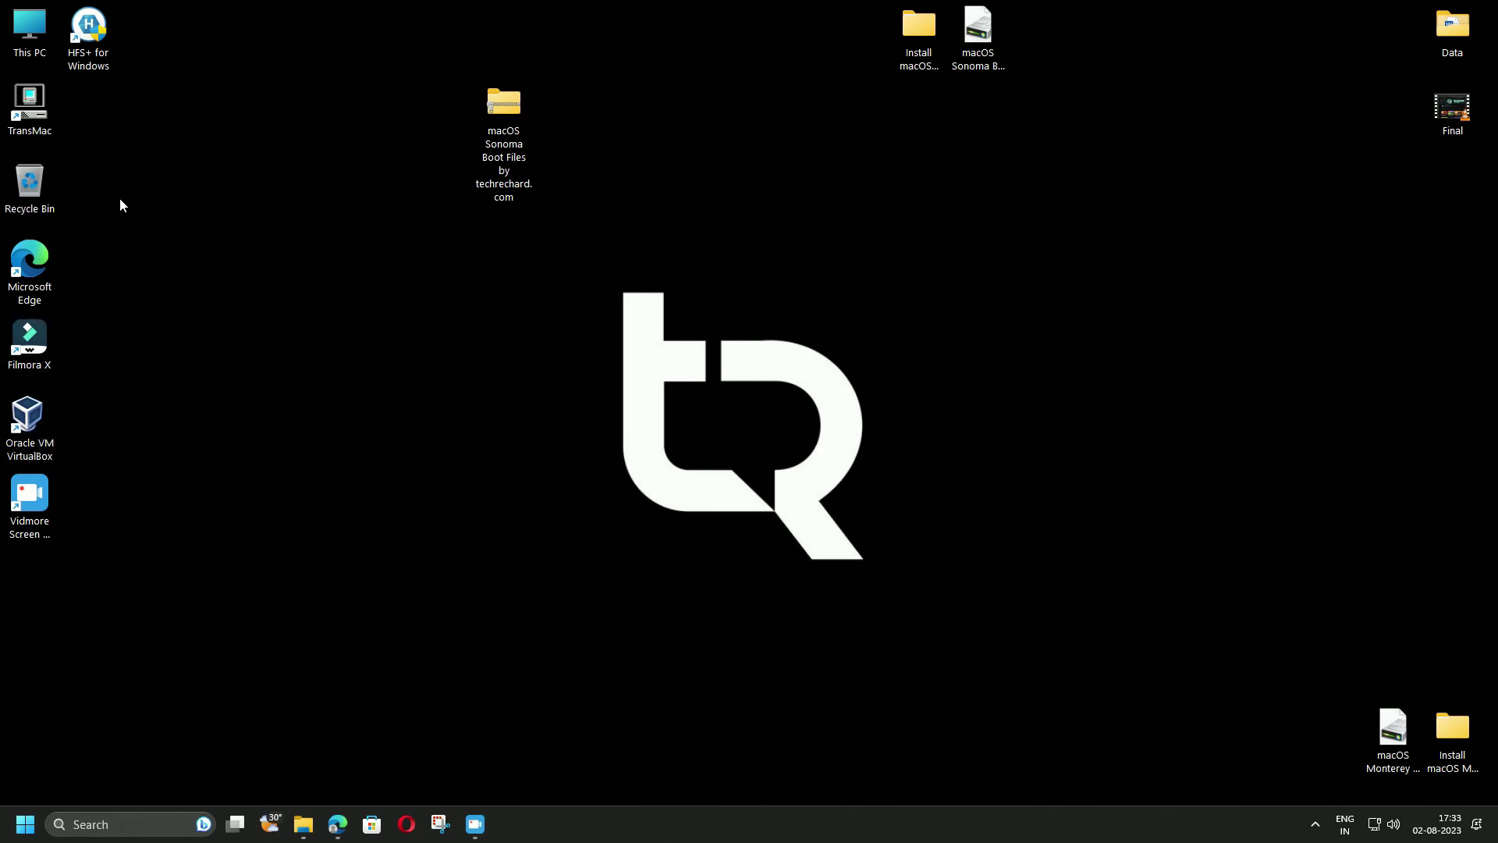
left_click(984, 98)
left_click_drag(977, 37, 325, 349)
double_click(323, 343)
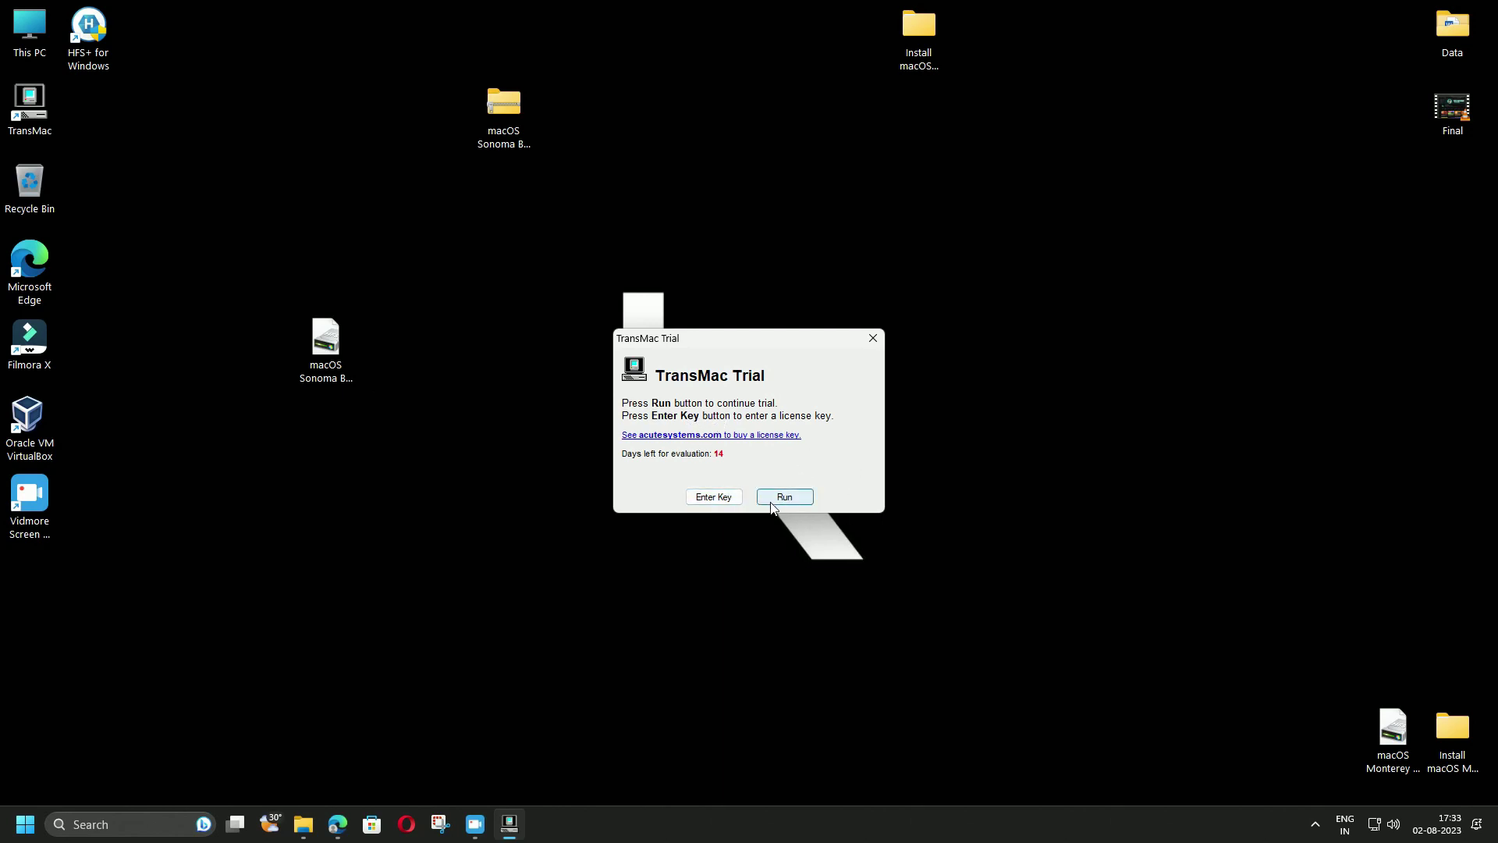
Expand the Sonoma Beta 4 DMG and copy Install macOS Sonoma beta.app into the desktop Install macOS folder.
left_click(770, 502)
left_click_drag(896, 288, 708, 287)
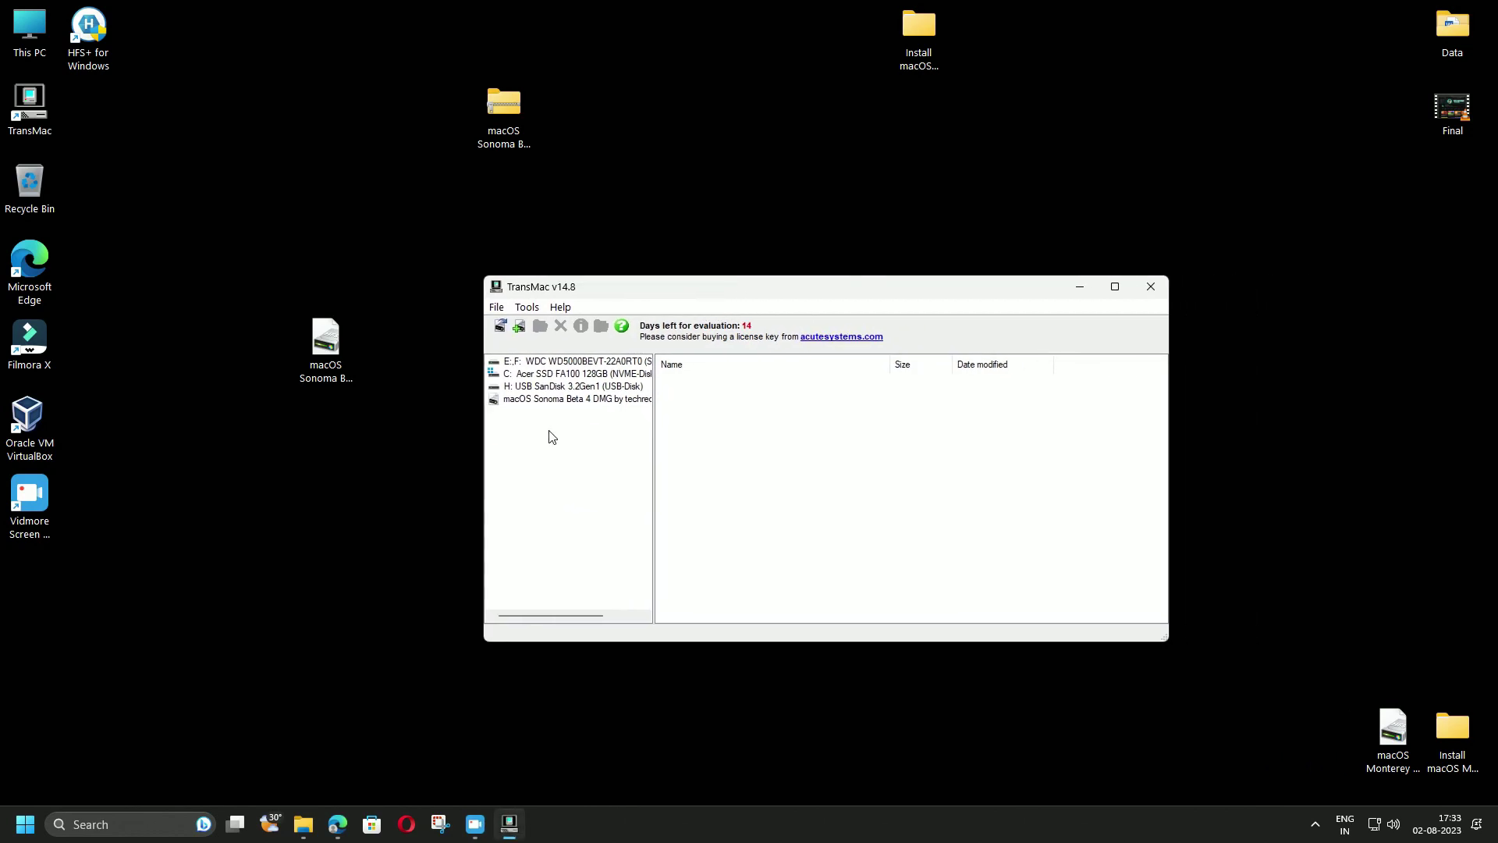
double_click(582, 400)
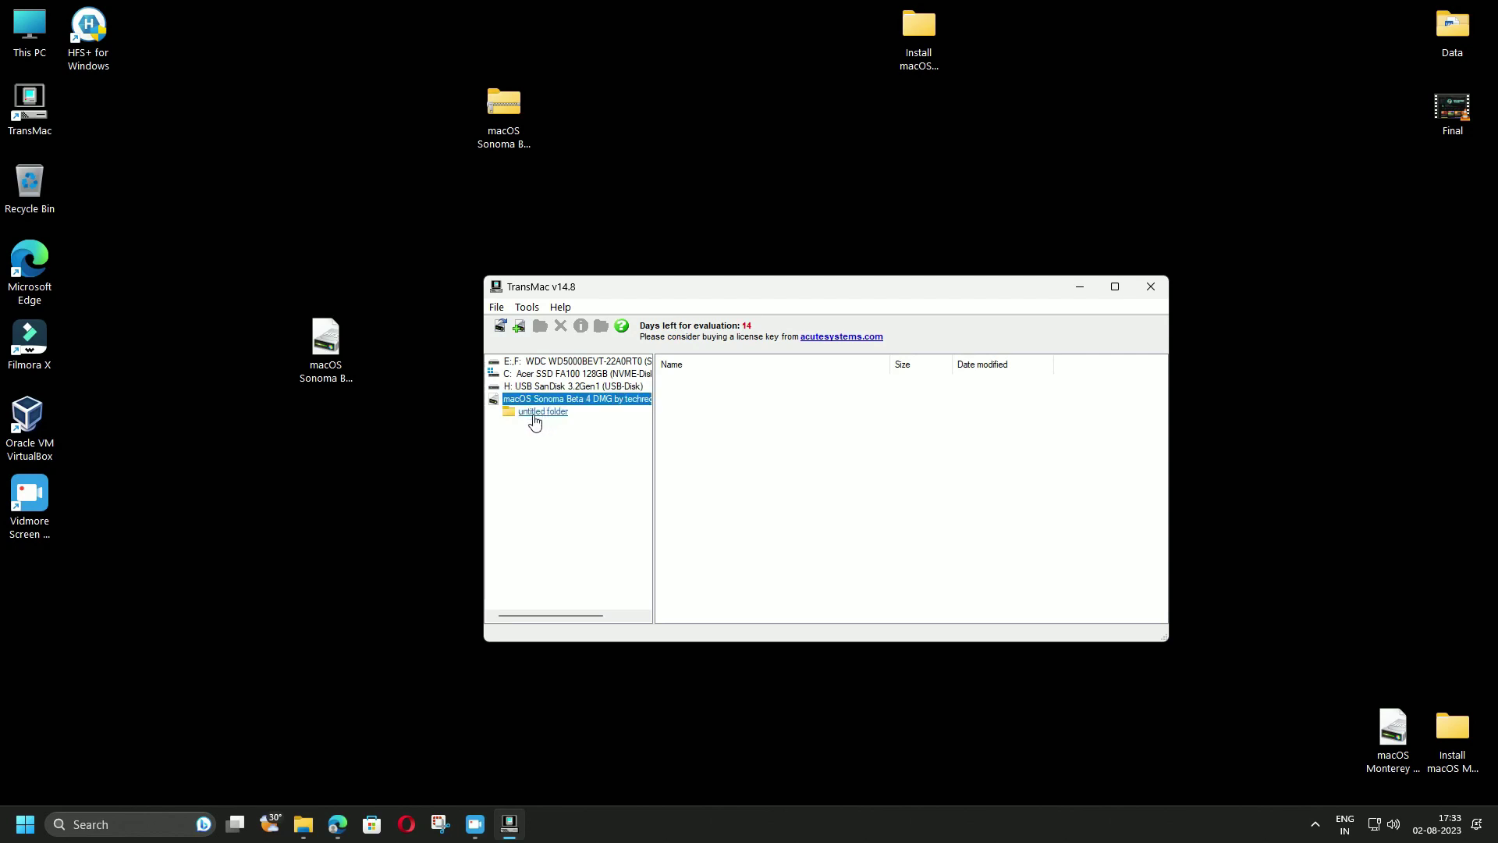
left_click(536, 416)
left_click_drag(739, 388, 816, 303)
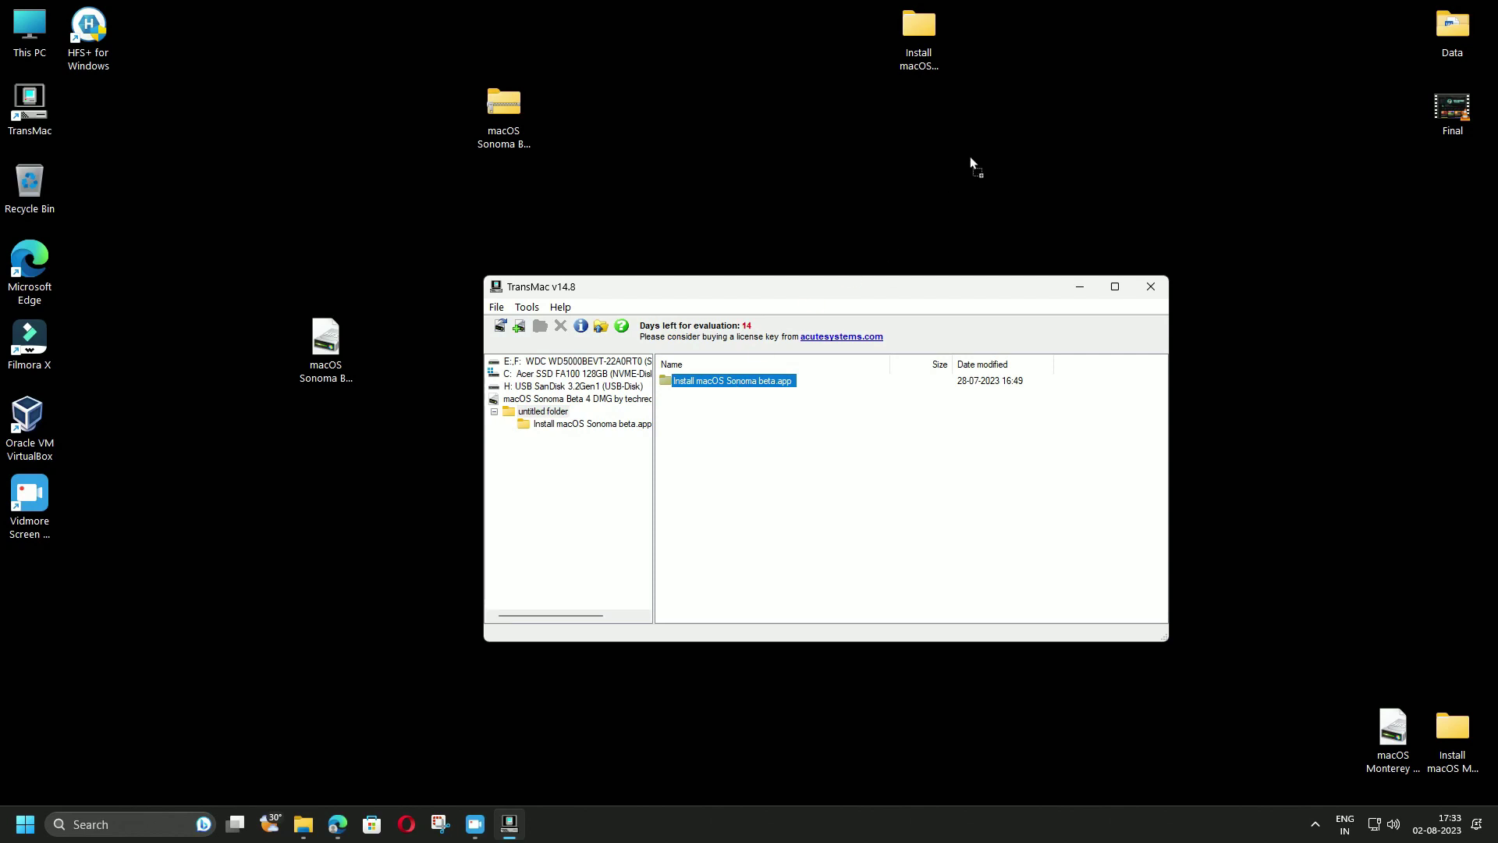
left_click_drag(971, 160, 804, 117)
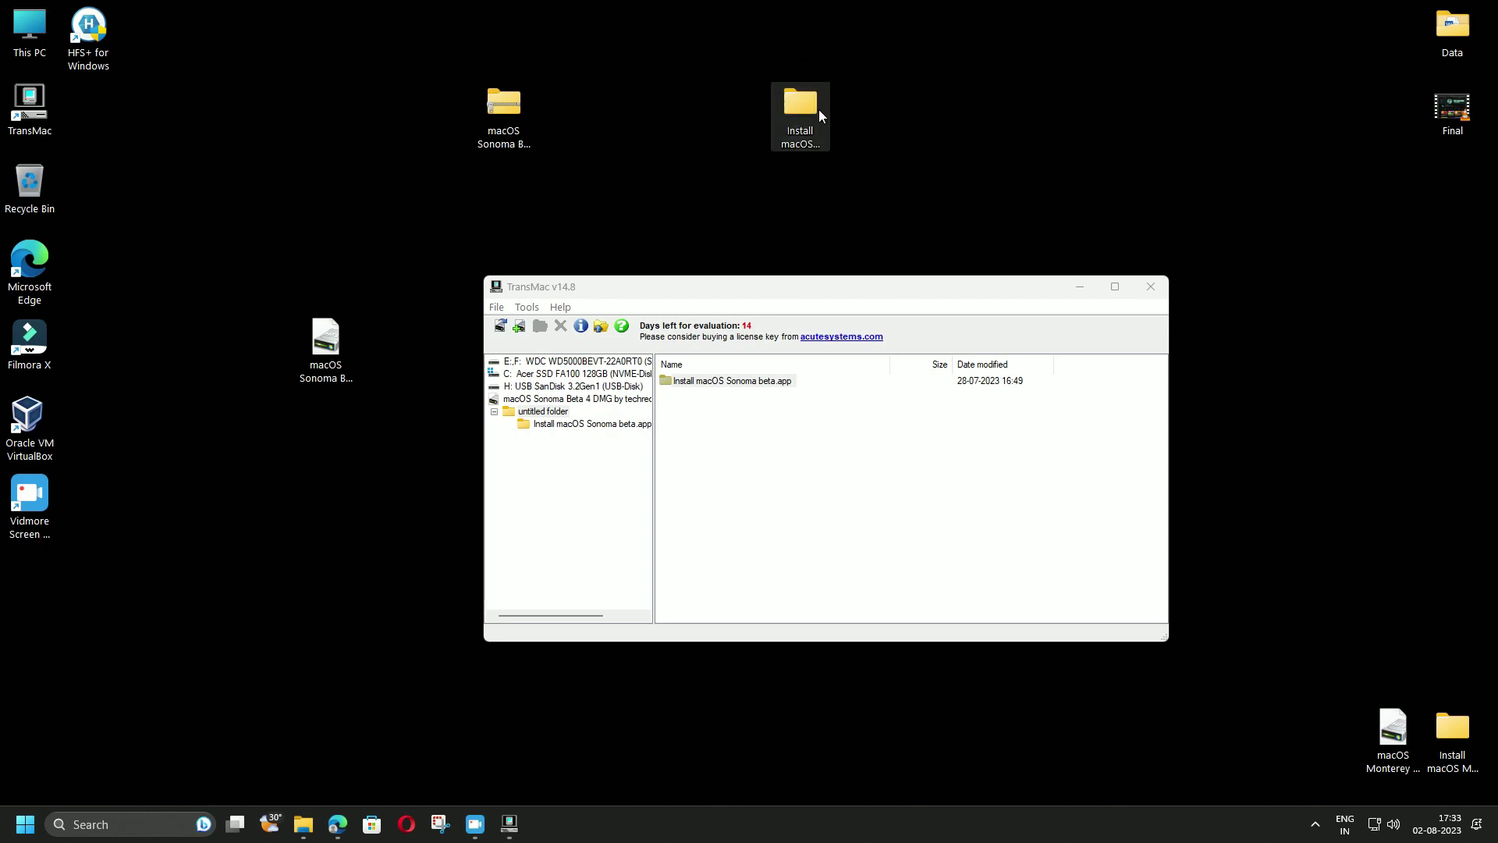
Check the copied app's Contents folder, then close that window and TransMac.
double_click(818, 109)
double_click(159, 153)
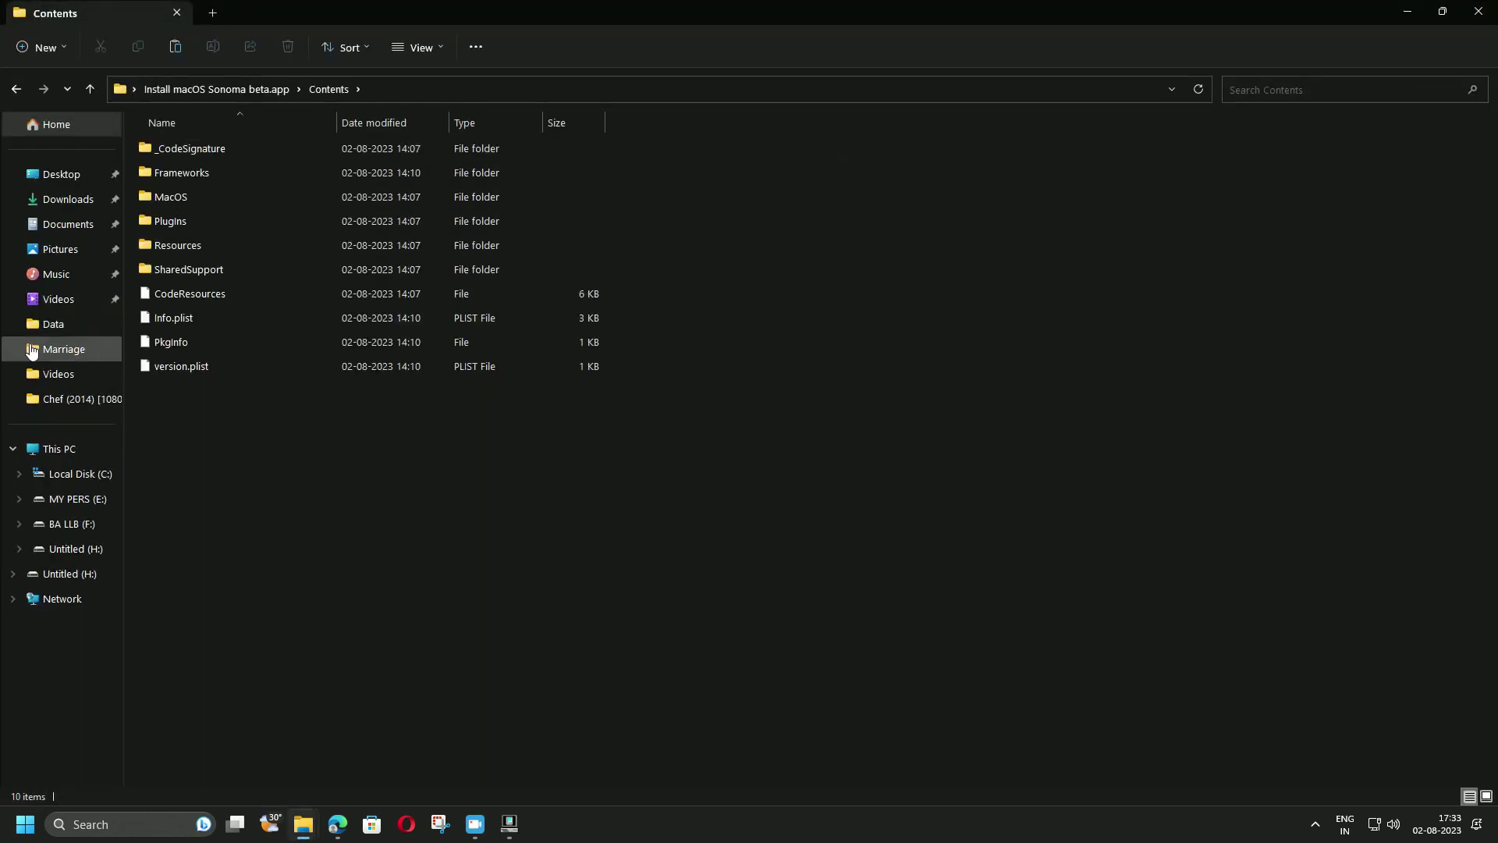
left_click(1479, 12)
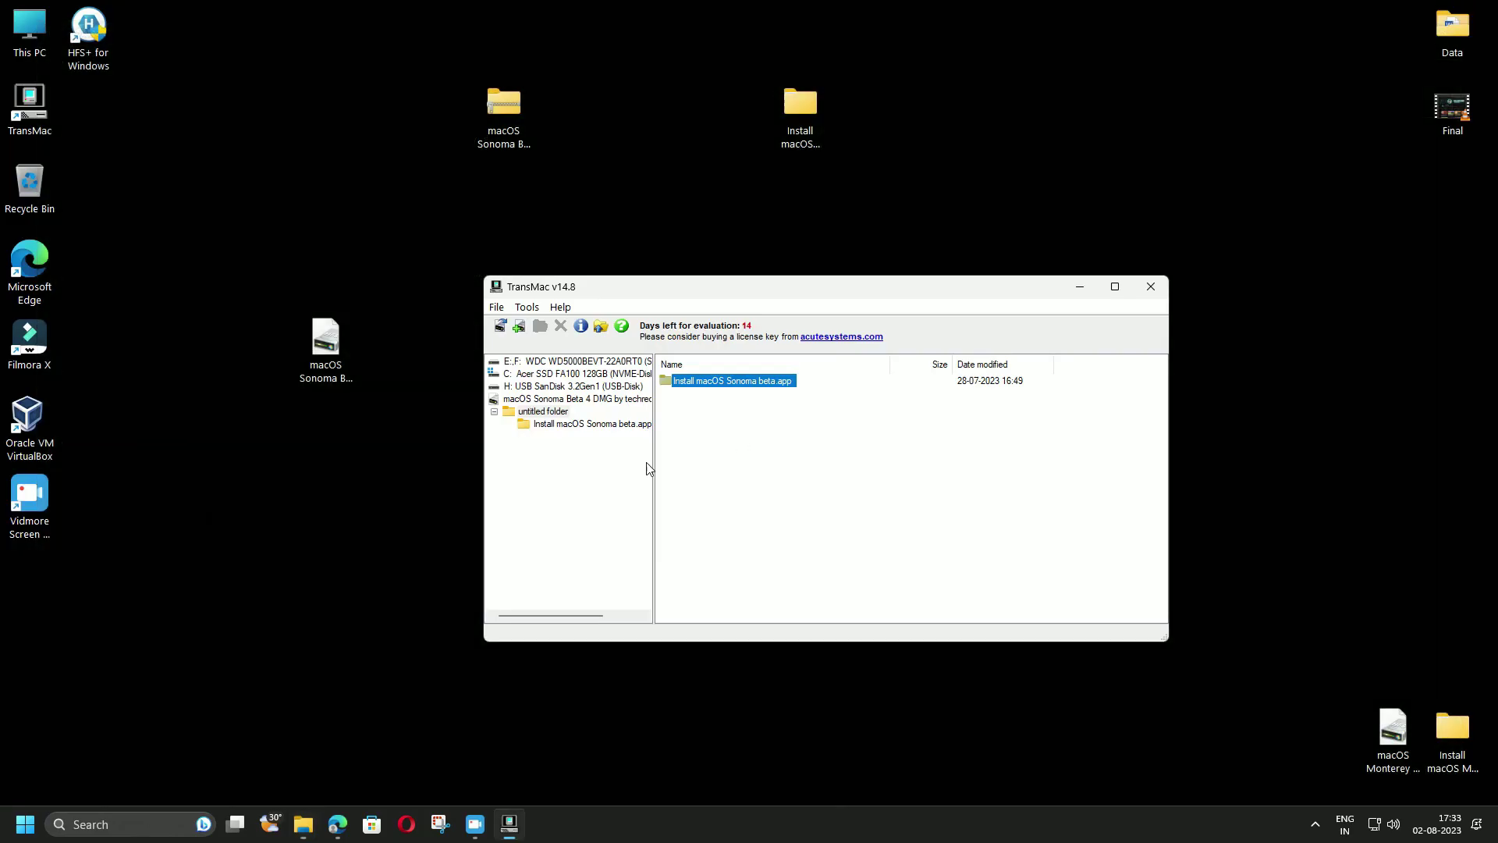
left_click(1151, 288)
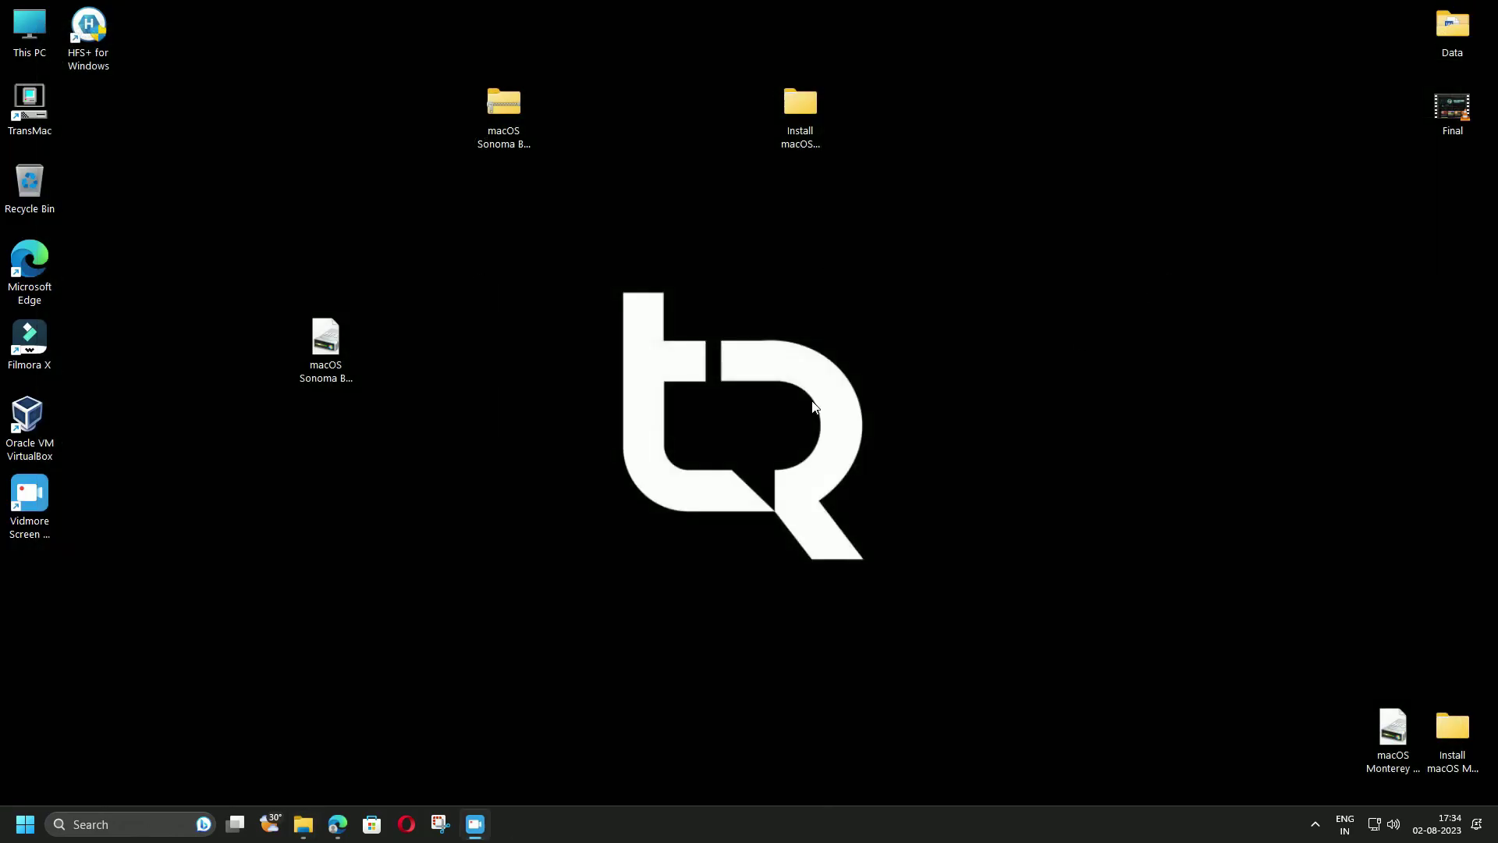
Launch Command Prompt as administrator and start diskpart.
left_click(27, 829)
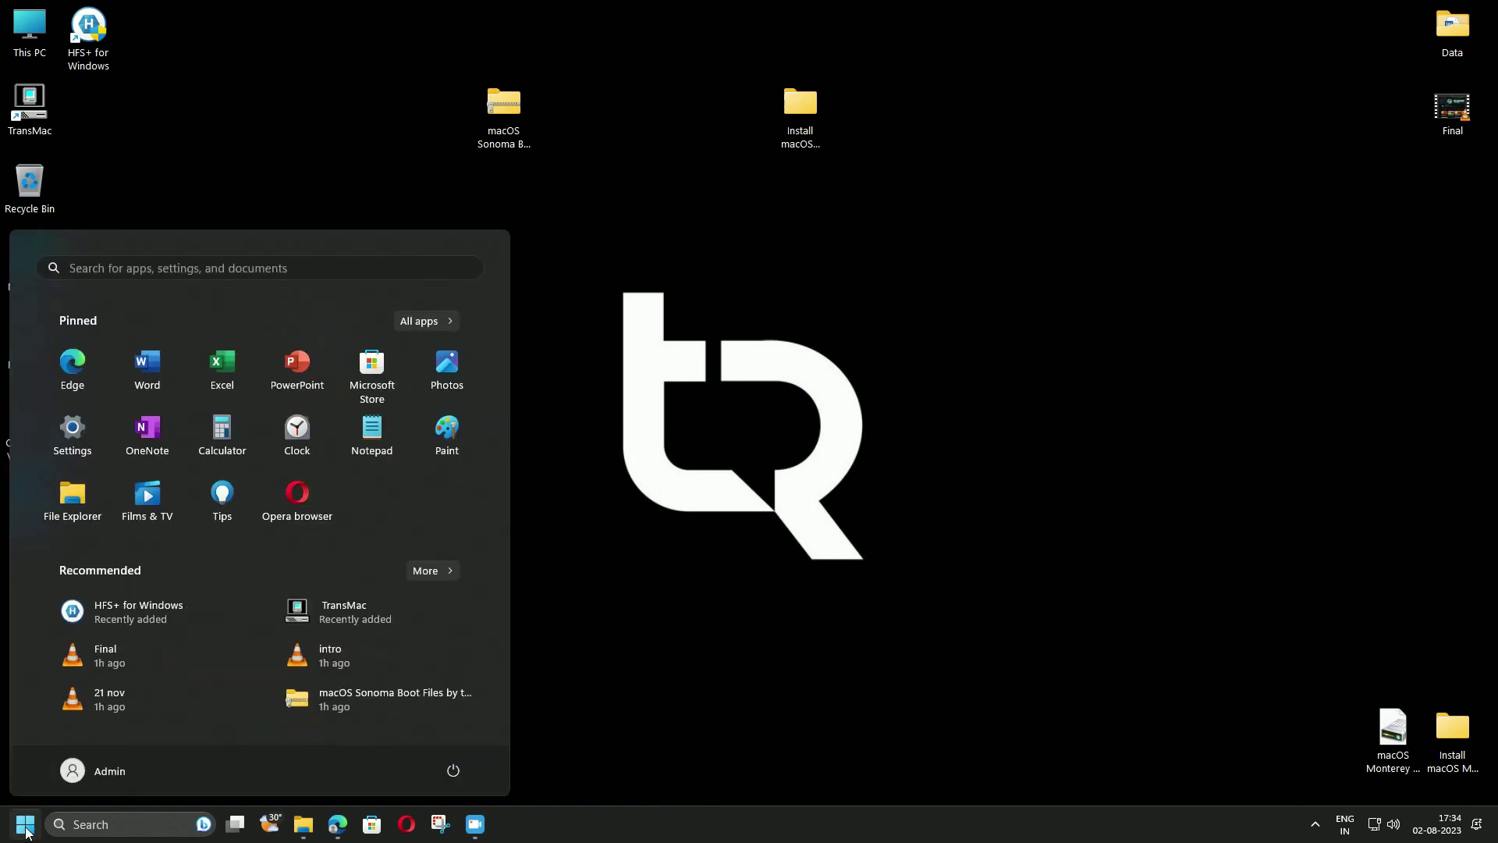
type("cmd")
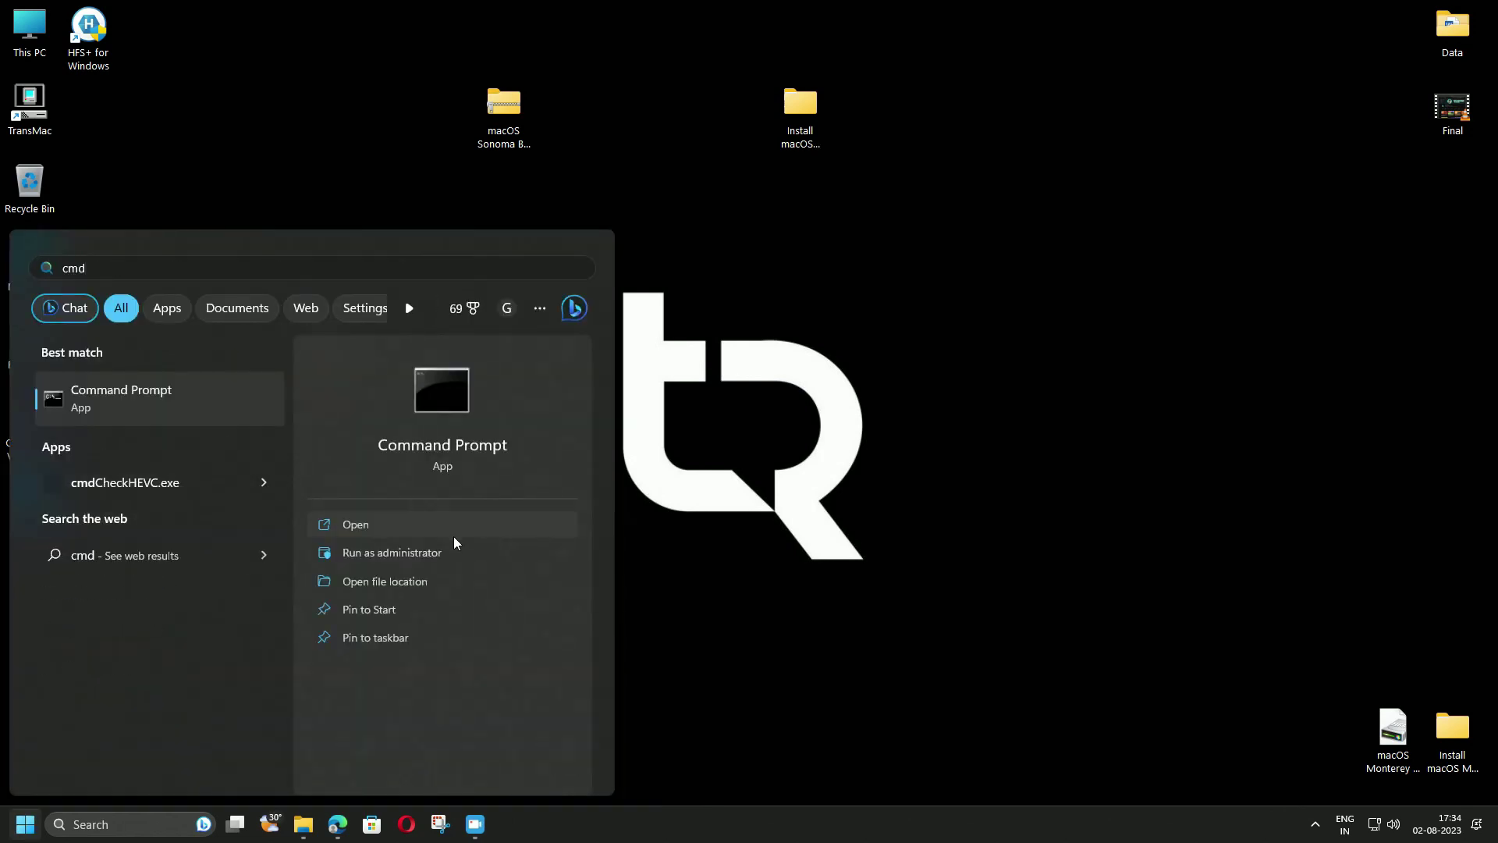
left_click(359, 555)
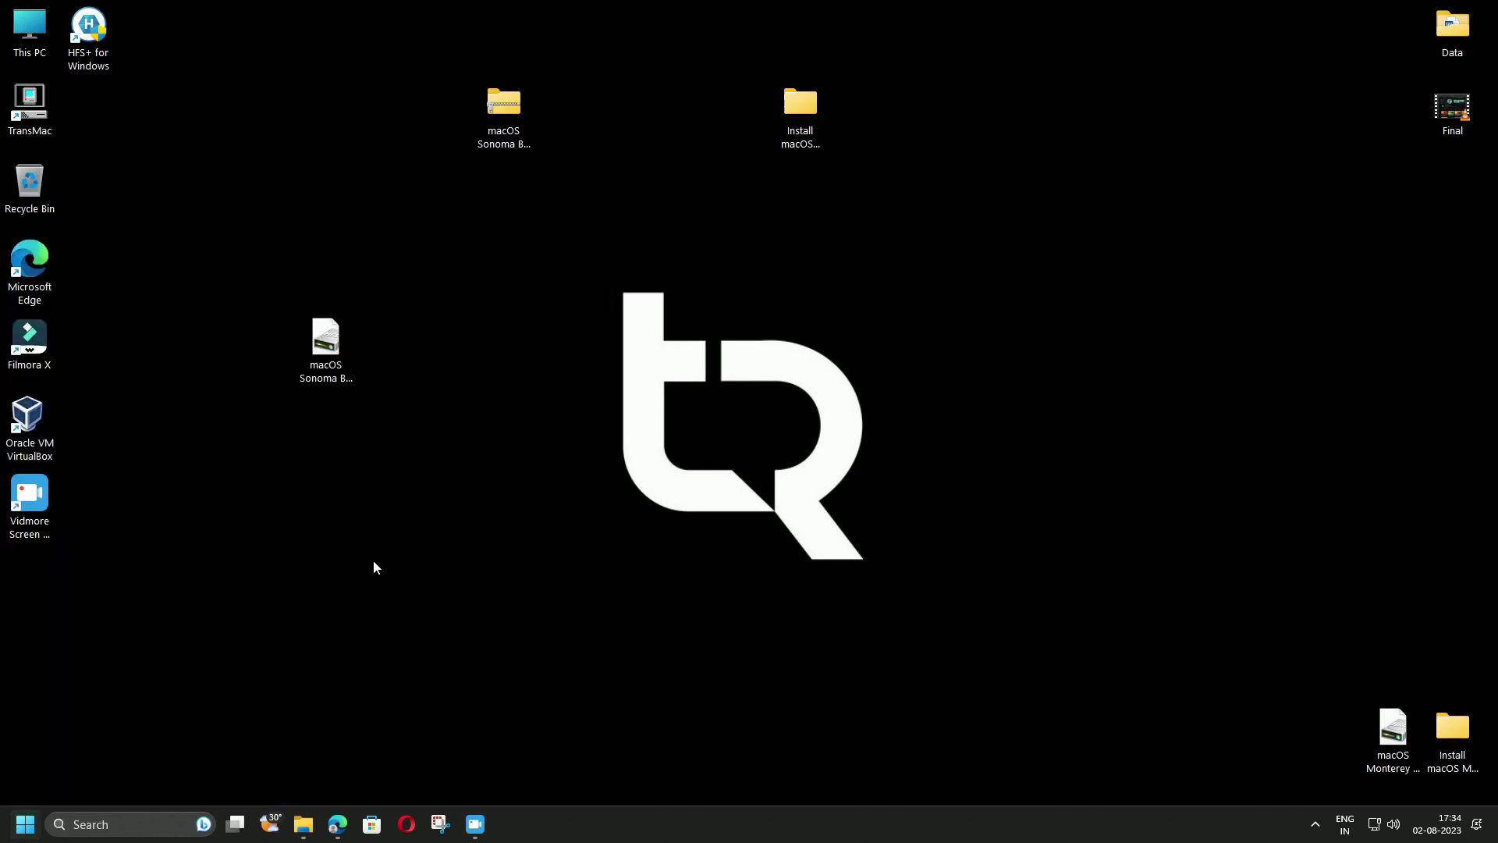
left_click_drag(473, 100, 654, 168)
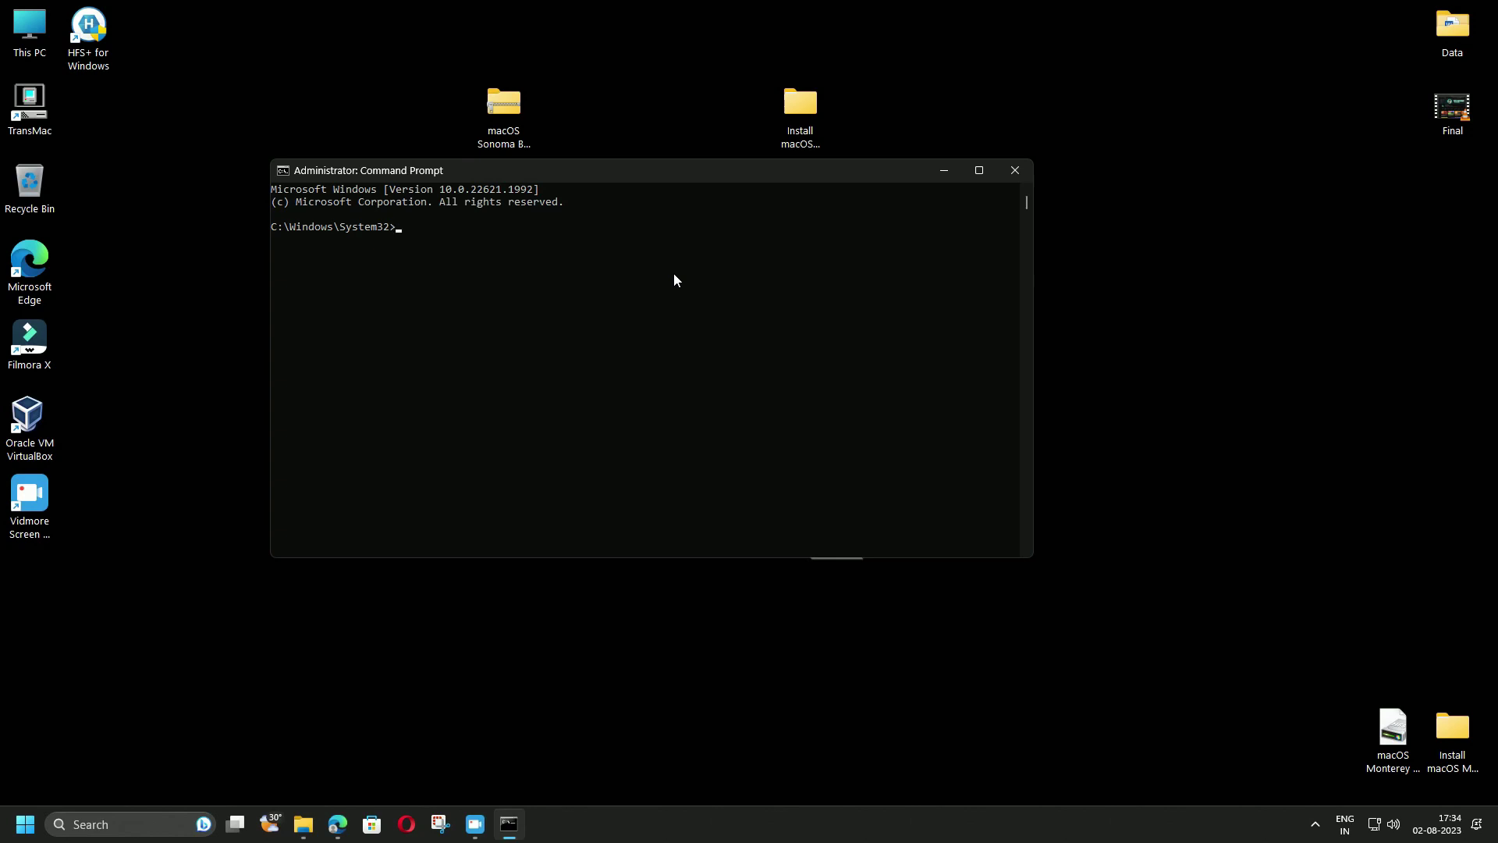
type("diskpart")
key("Return")
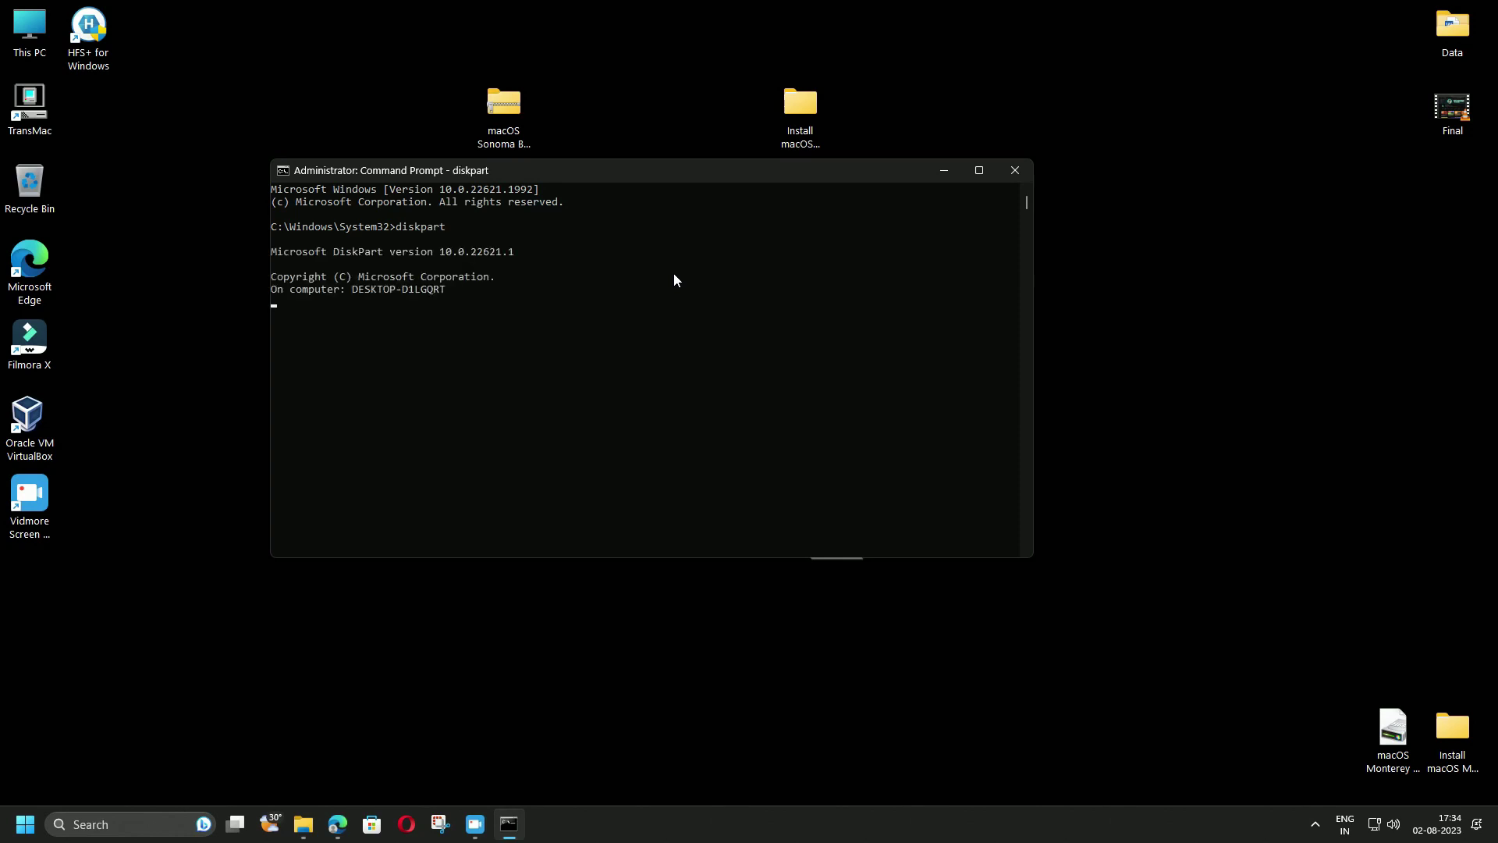
List disks, select disk 2 (the 57 GB USB drive), and run clean.
type("list disk")
key("Return")
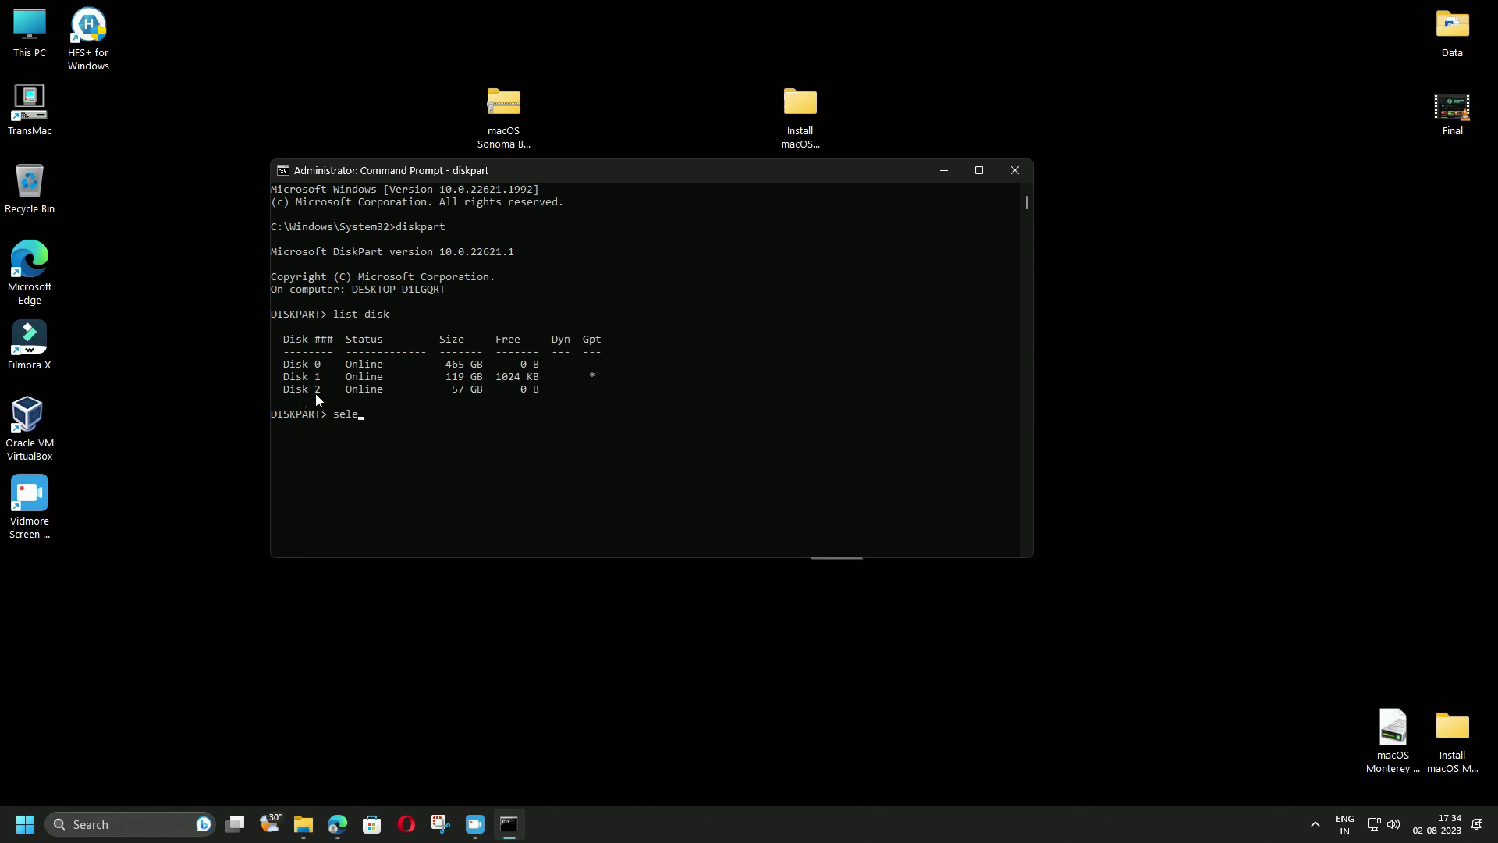
type("select disk 2")
key("Return")
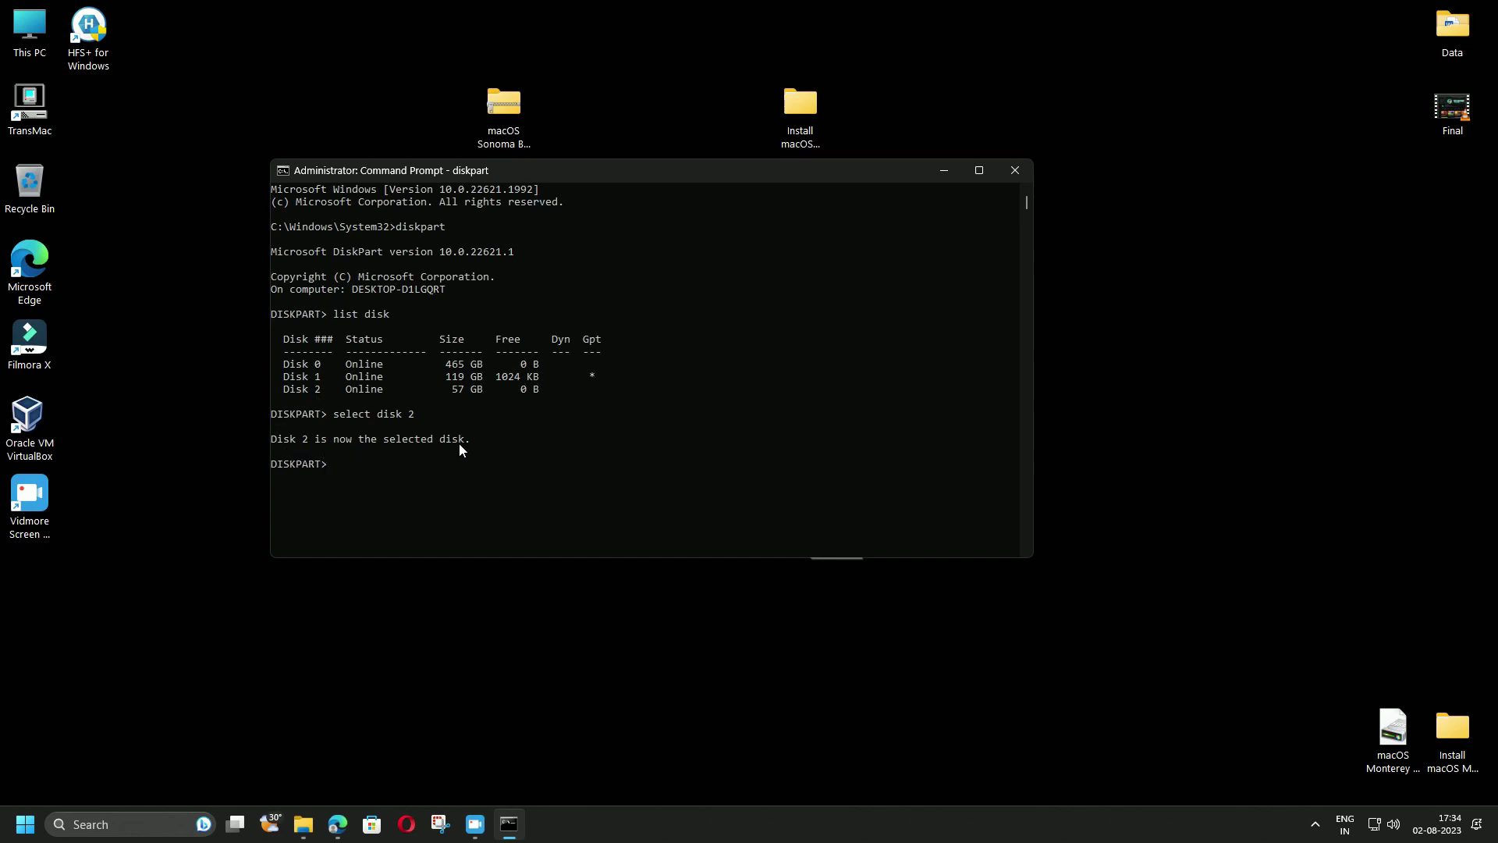
type("clean")
key("Return")
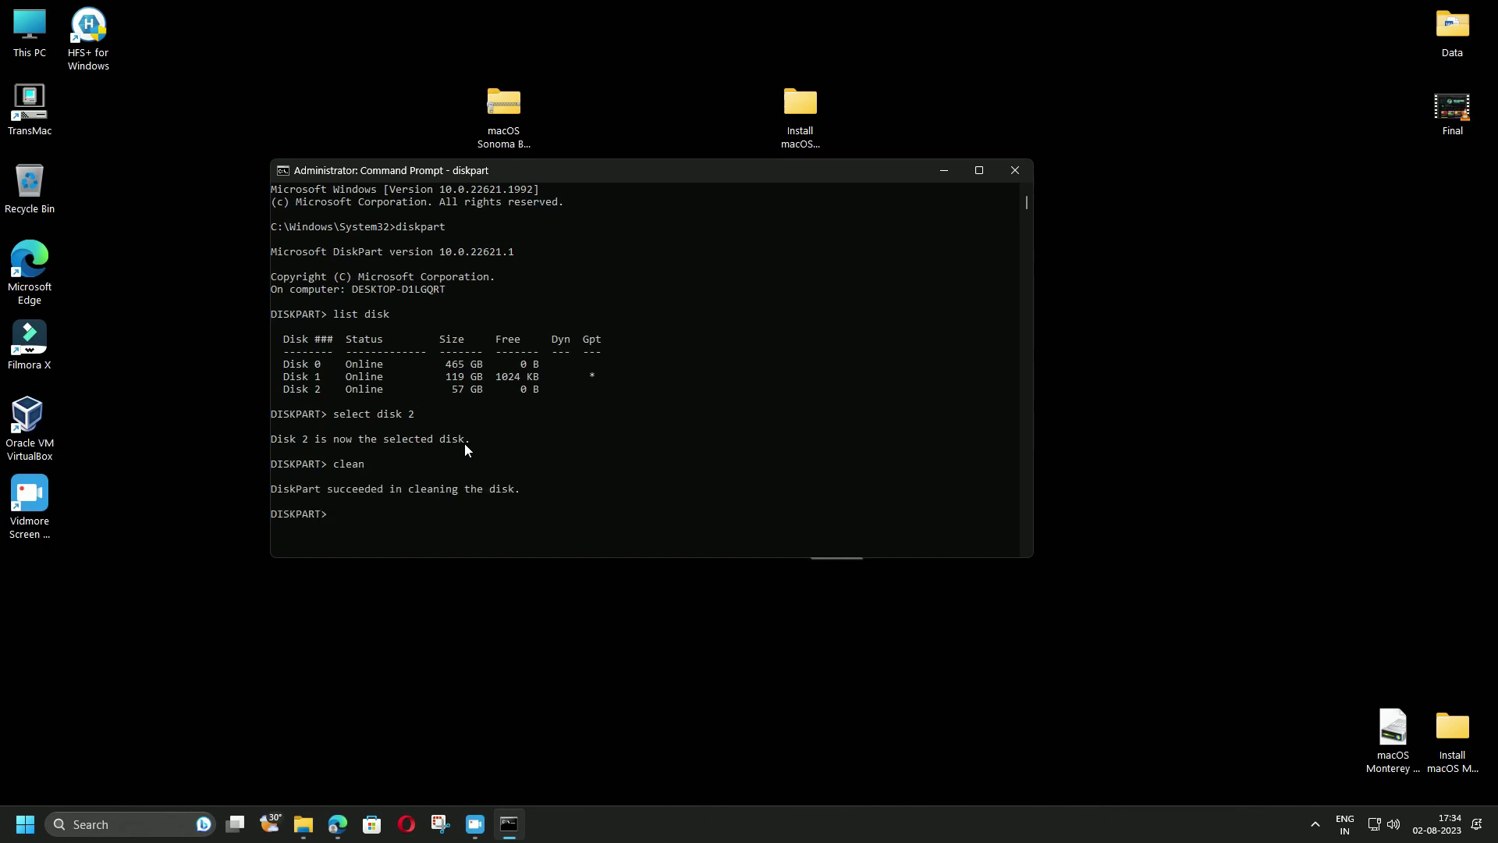
Run 'convert gpt' and 'create partition primary' on Disk 2.
type("convert gpt")
key("Return")
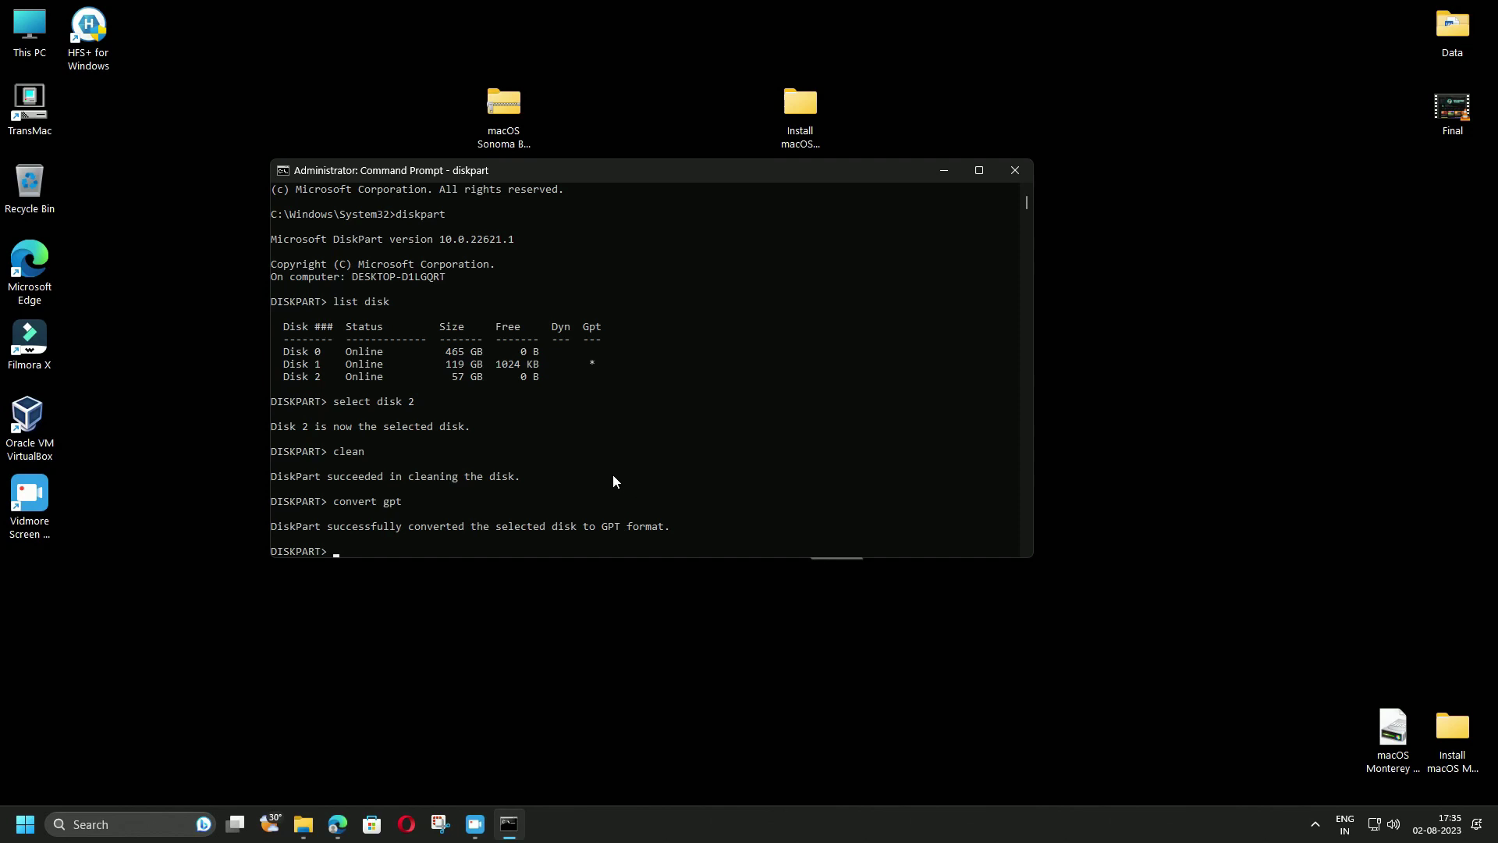
type("create partition primary")
key("Return")
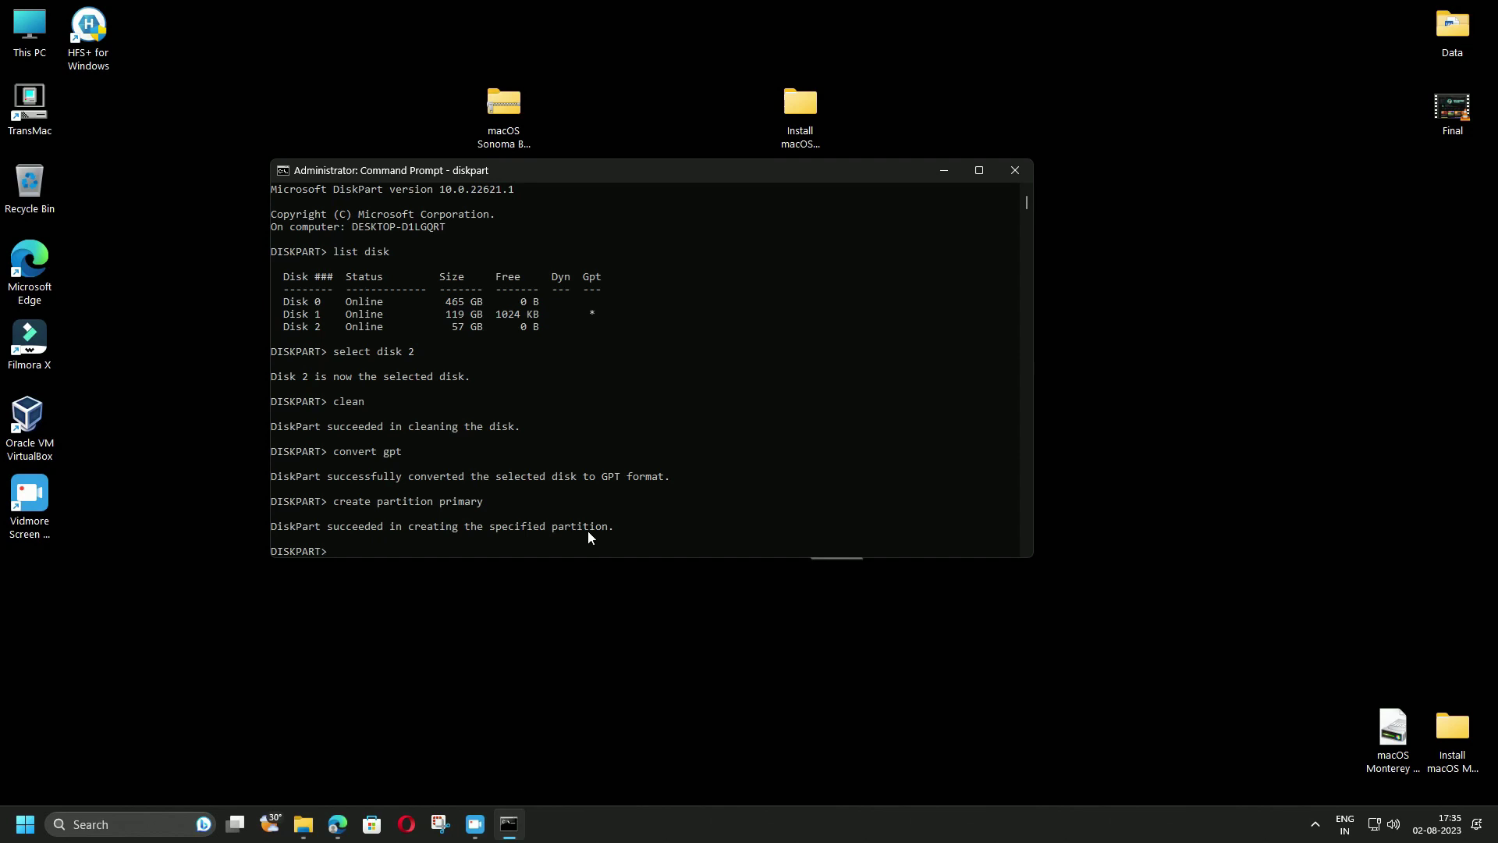
Exit DiskPart and close the Command Prompt window.
type("exit")
key("Return")
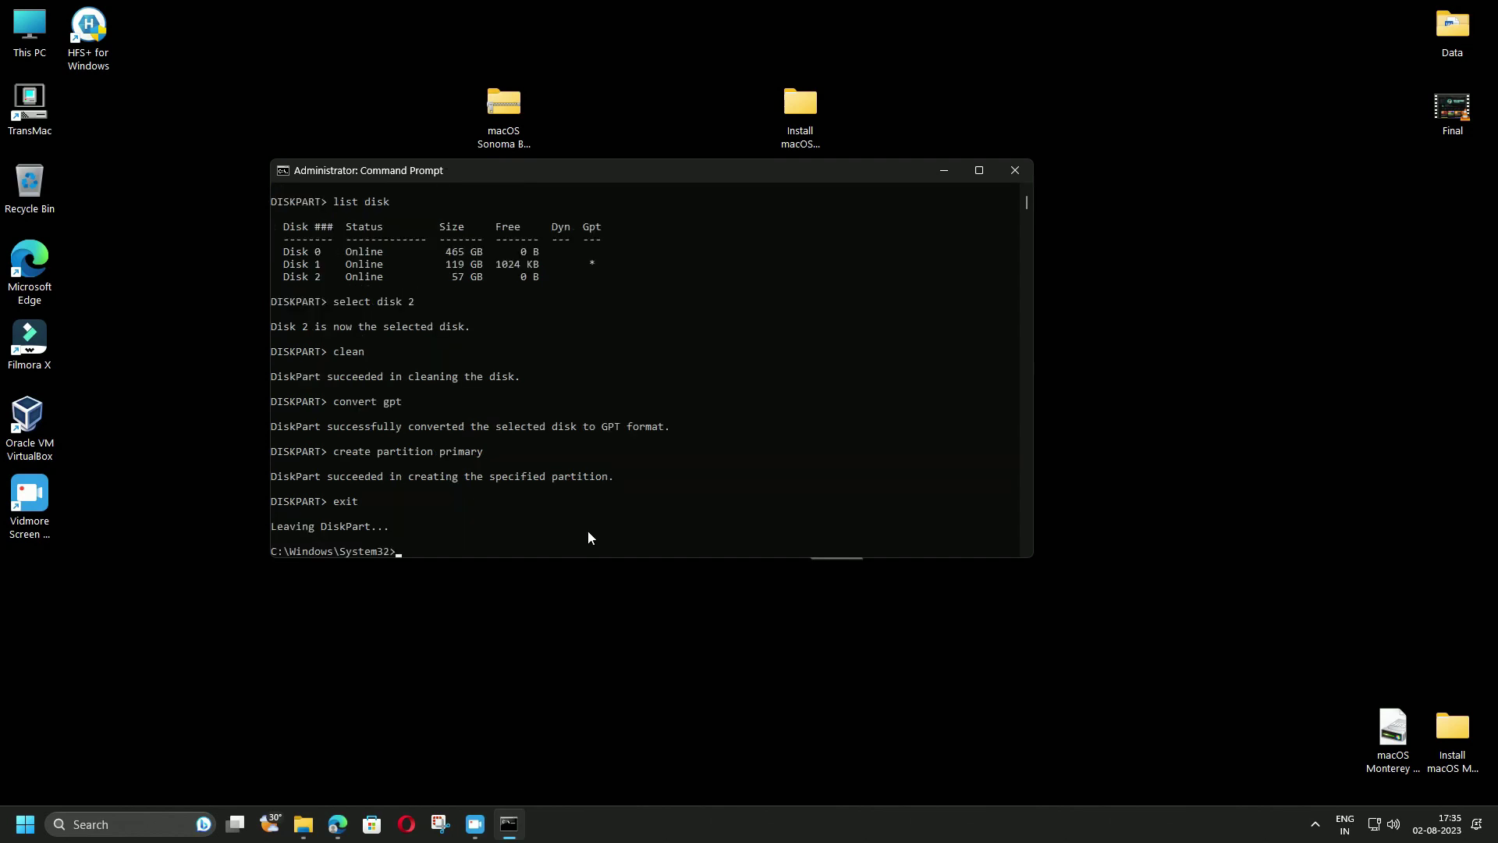
left_click(1016, 172)
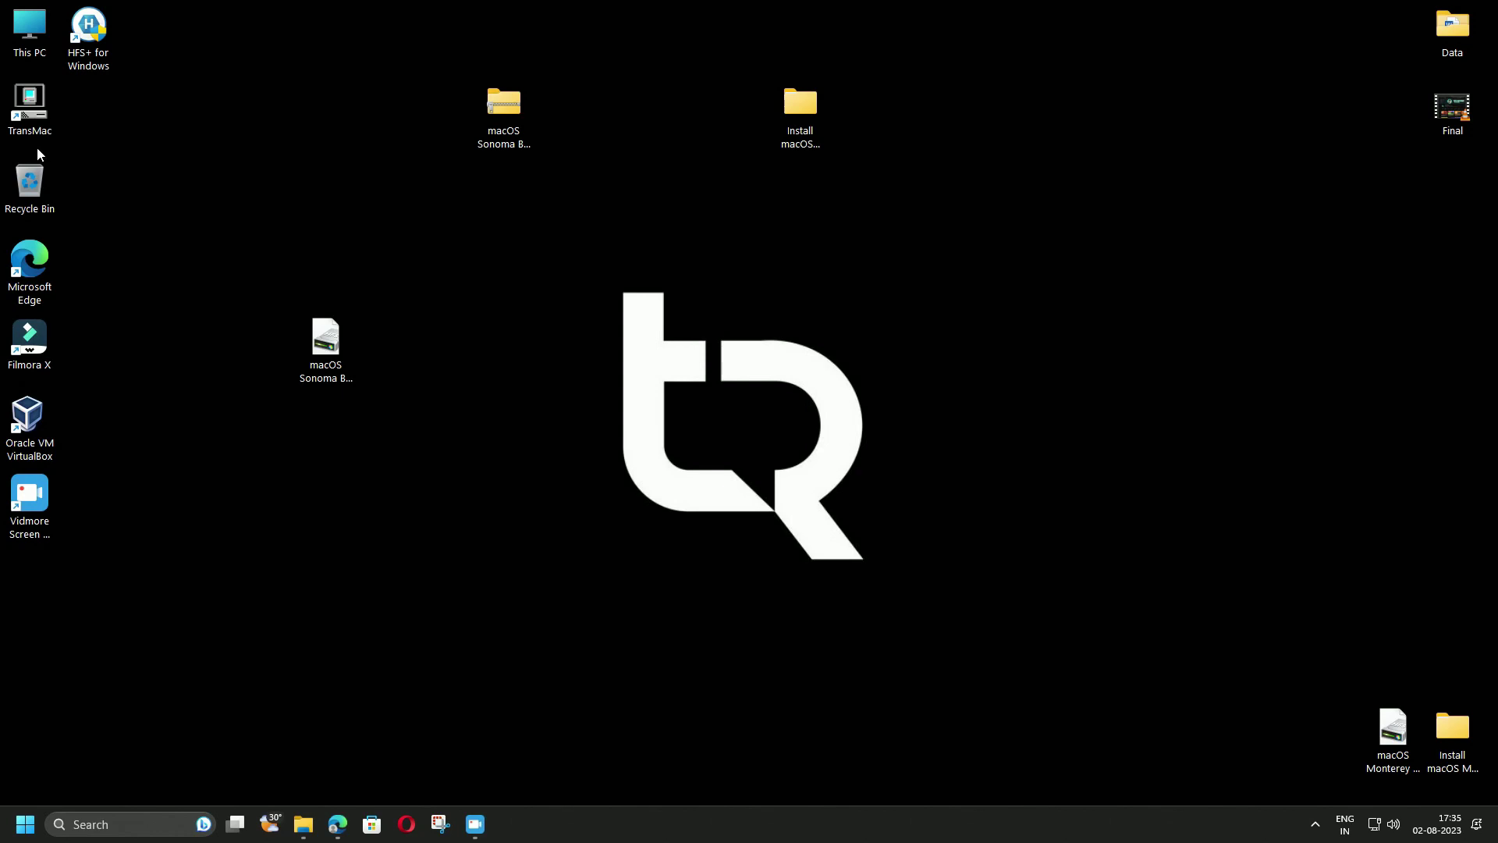
Run TransMac as administrator past the trial prompt and select the H: USB SanDisk drive.
right_click(36, 118)
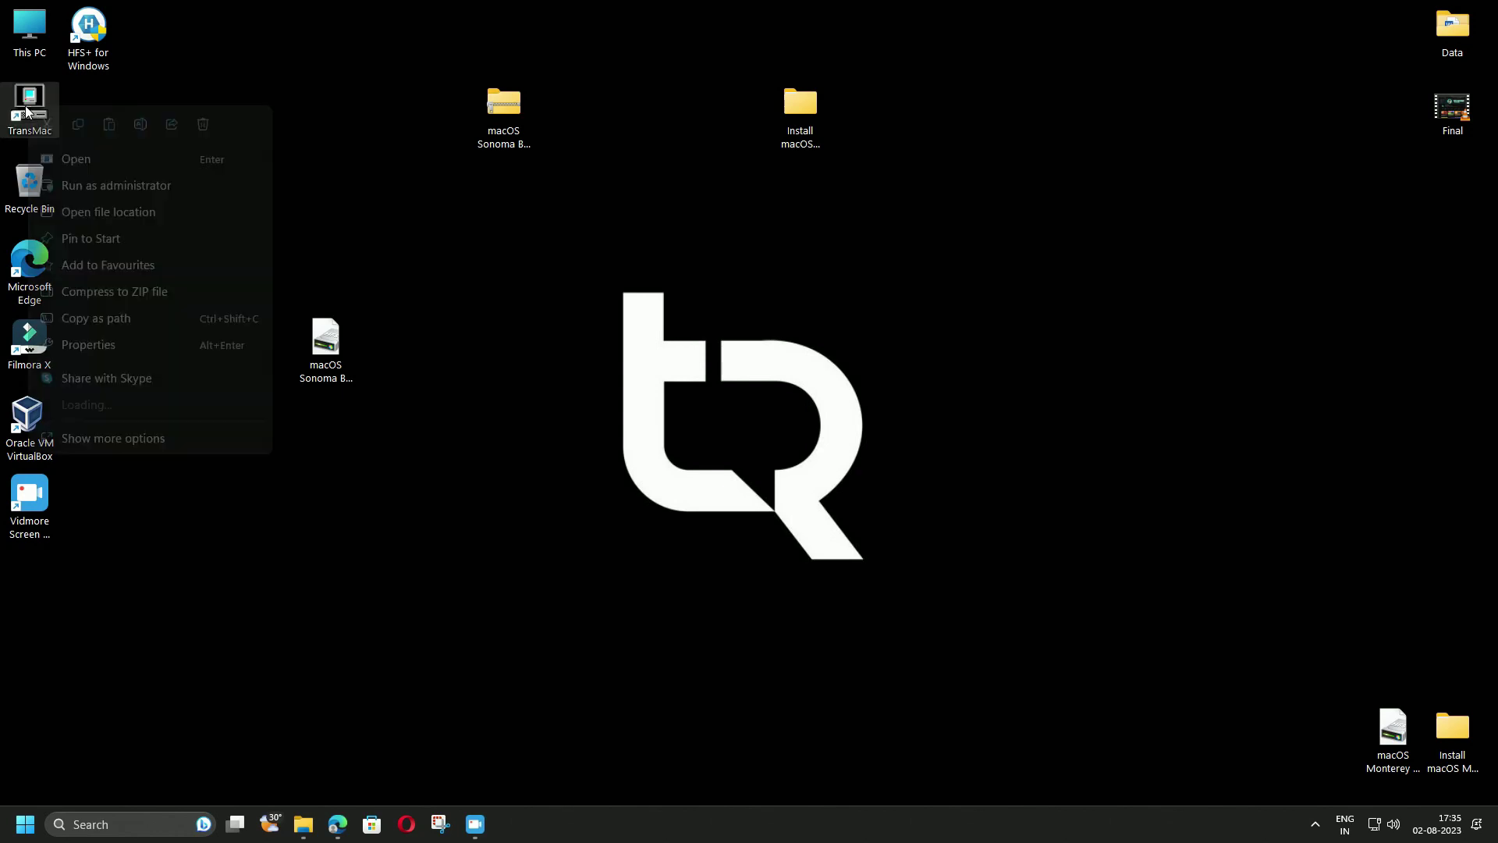
left_click(101, 185)
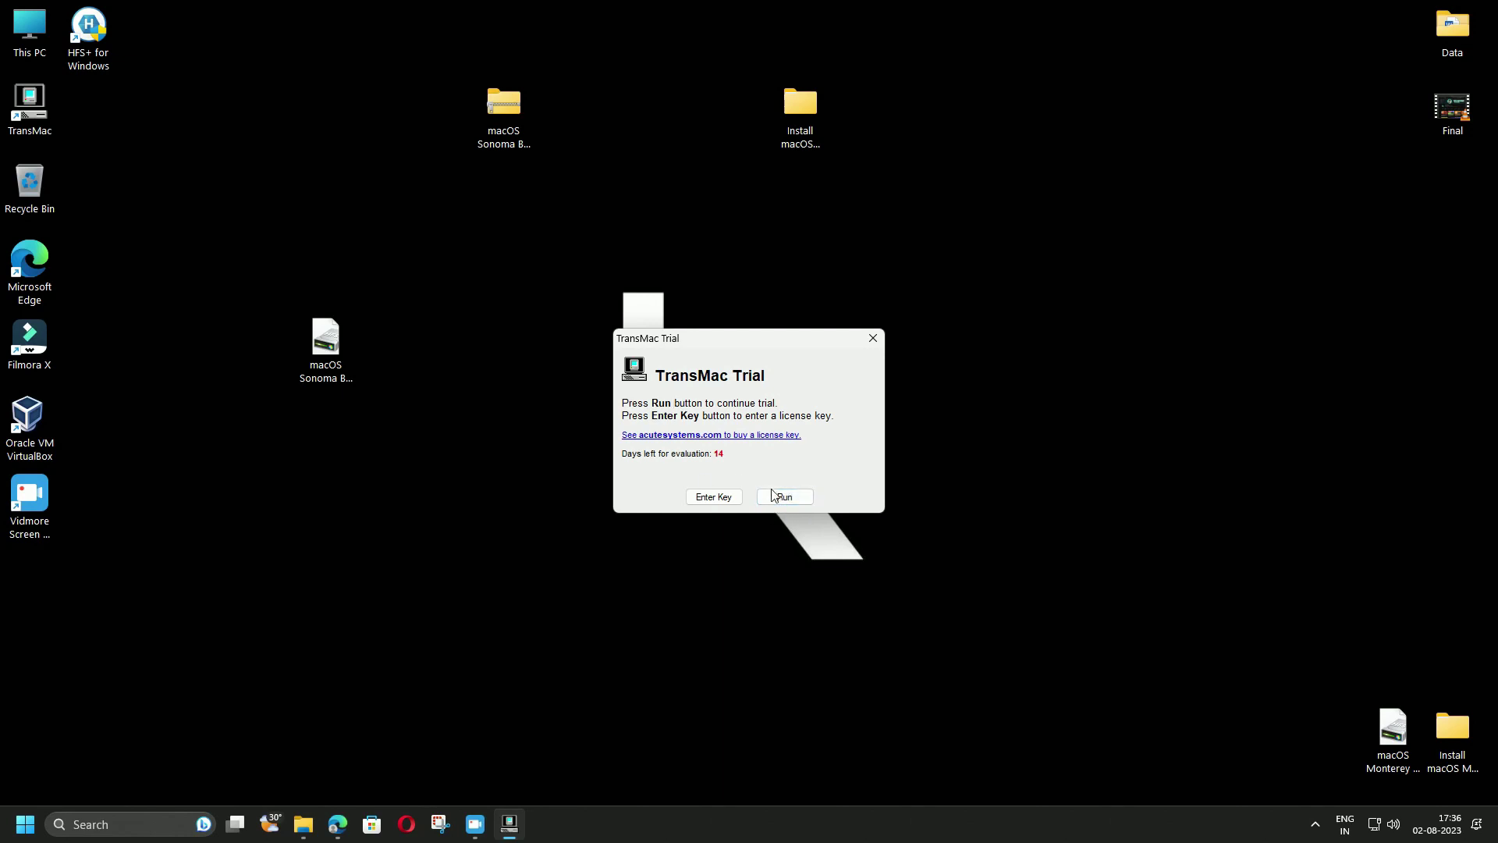
left_click(787, 500)
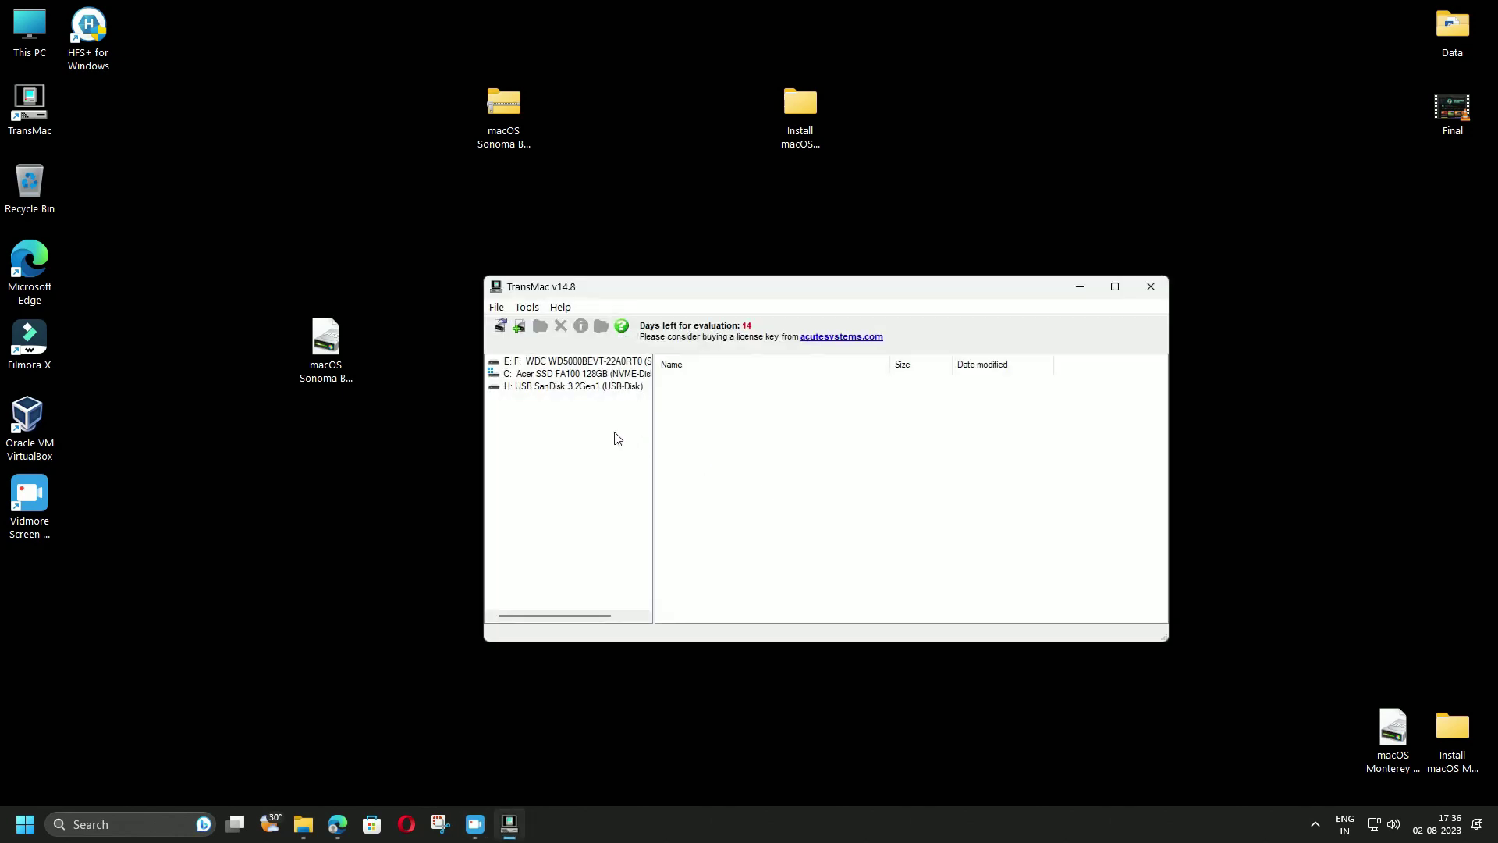
left_click(560, 388)
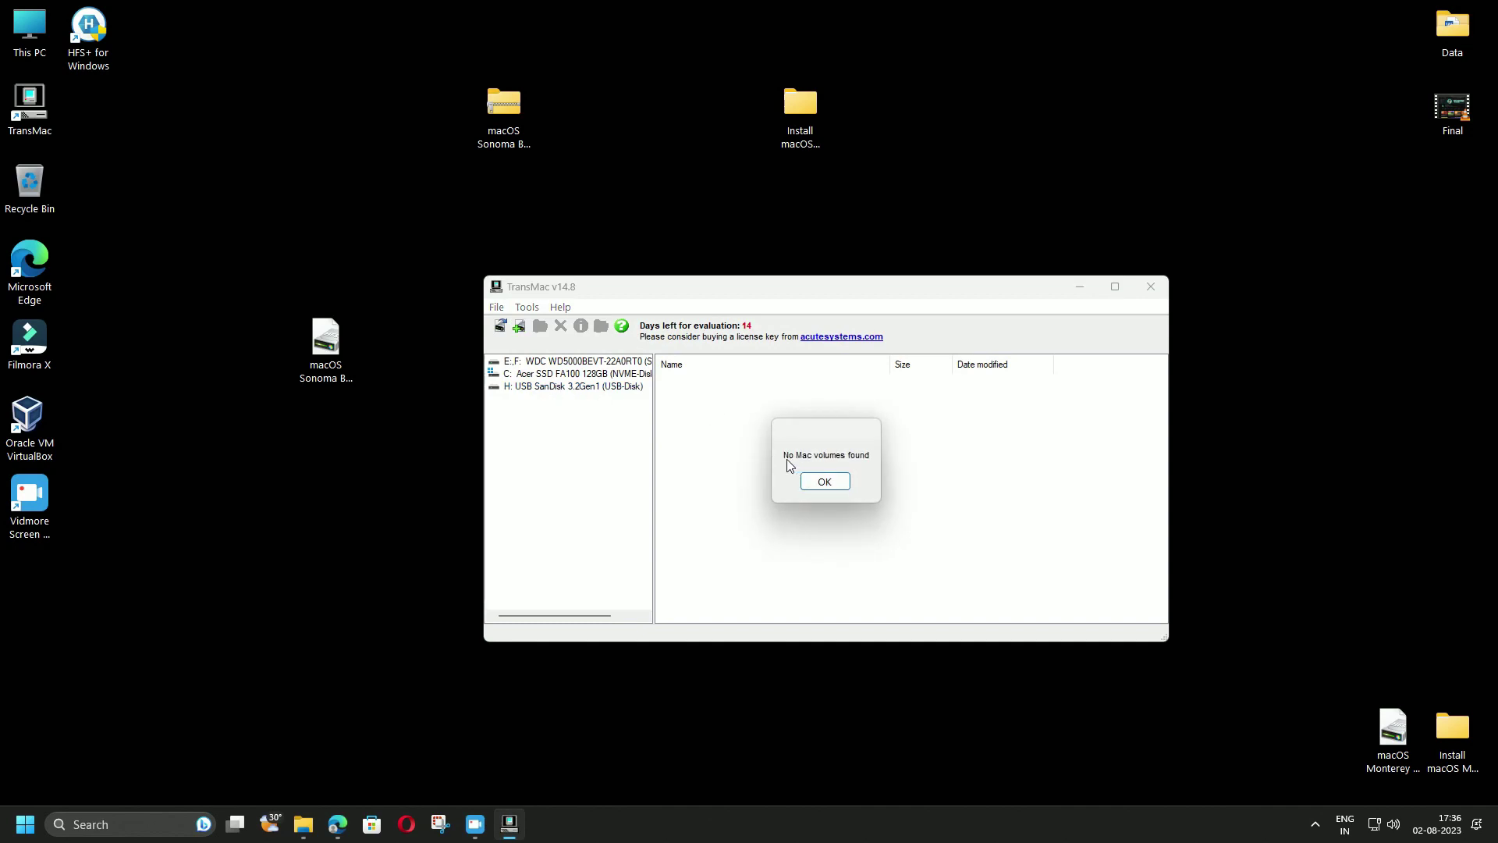
left_click(825, 481)
left_click(558, 388)
Format the H: USB SanDisk drive for Mac with volume name 'macos sonoma', confirming the overwrite.
right_click(559, 387)
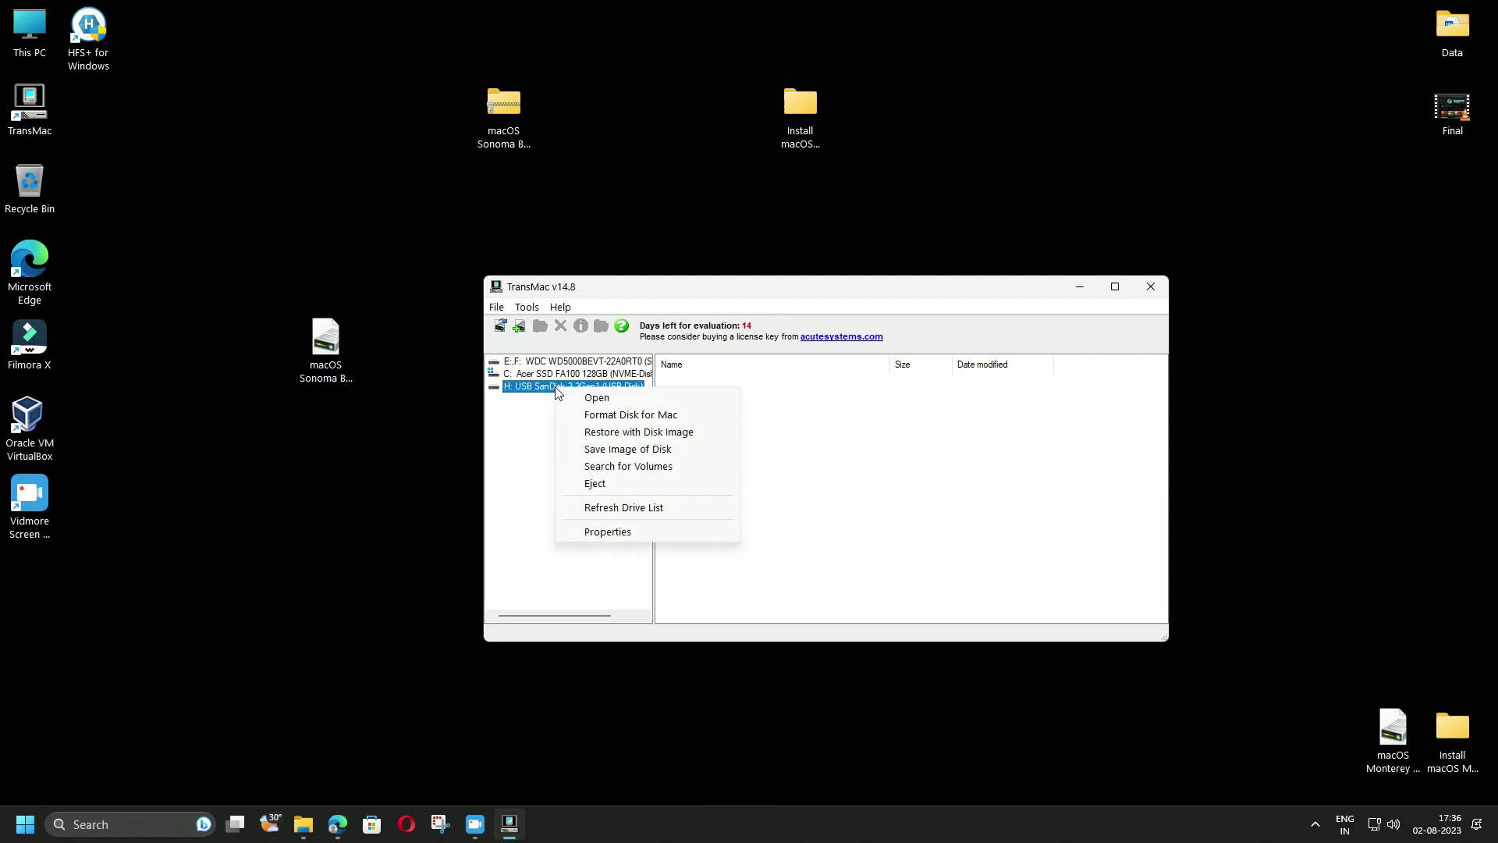
left_click(622, 418)
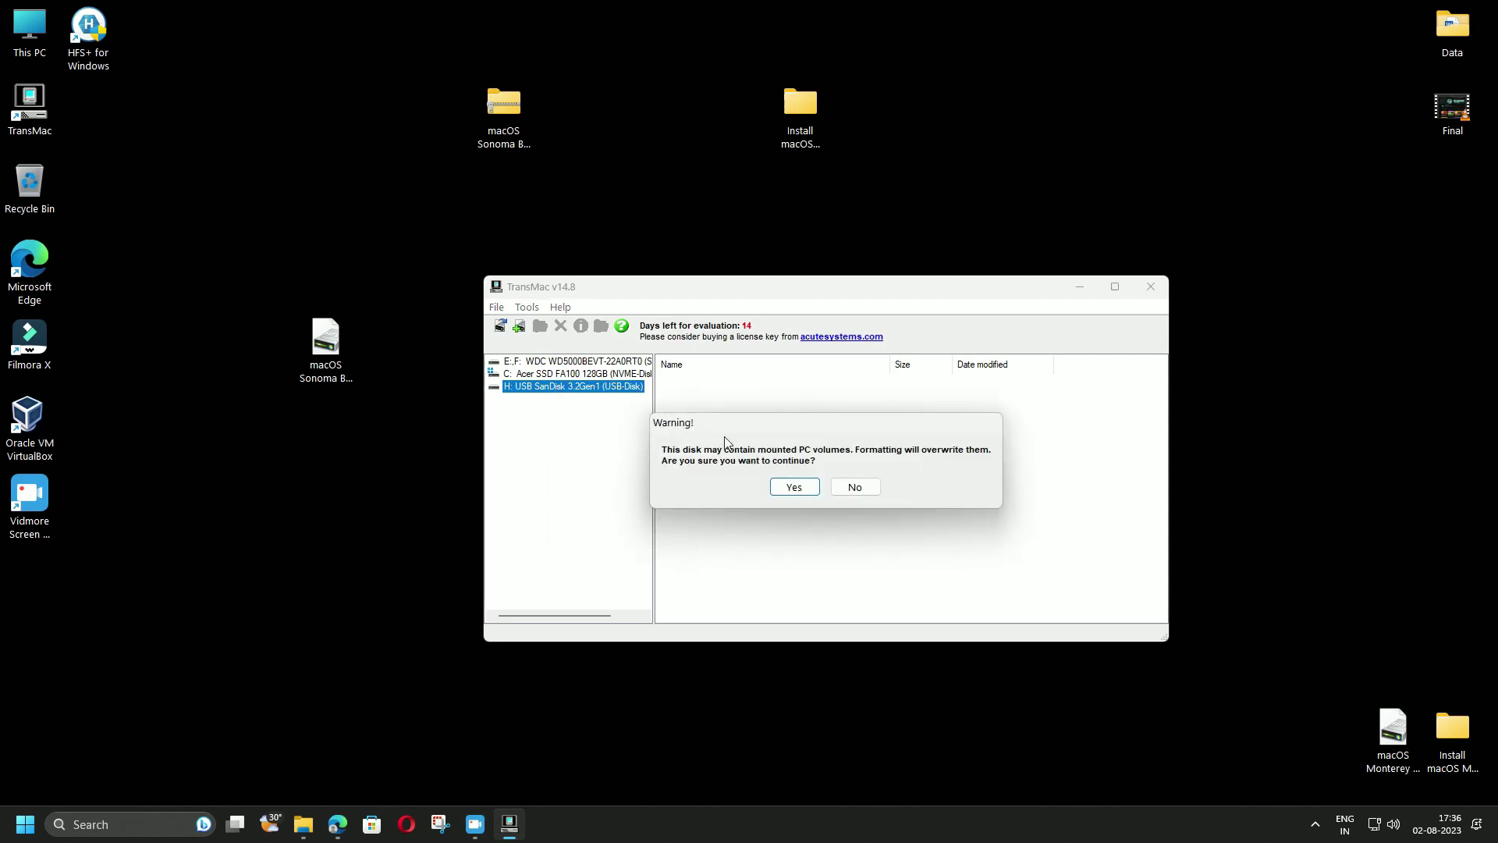
left_click(794, 487)
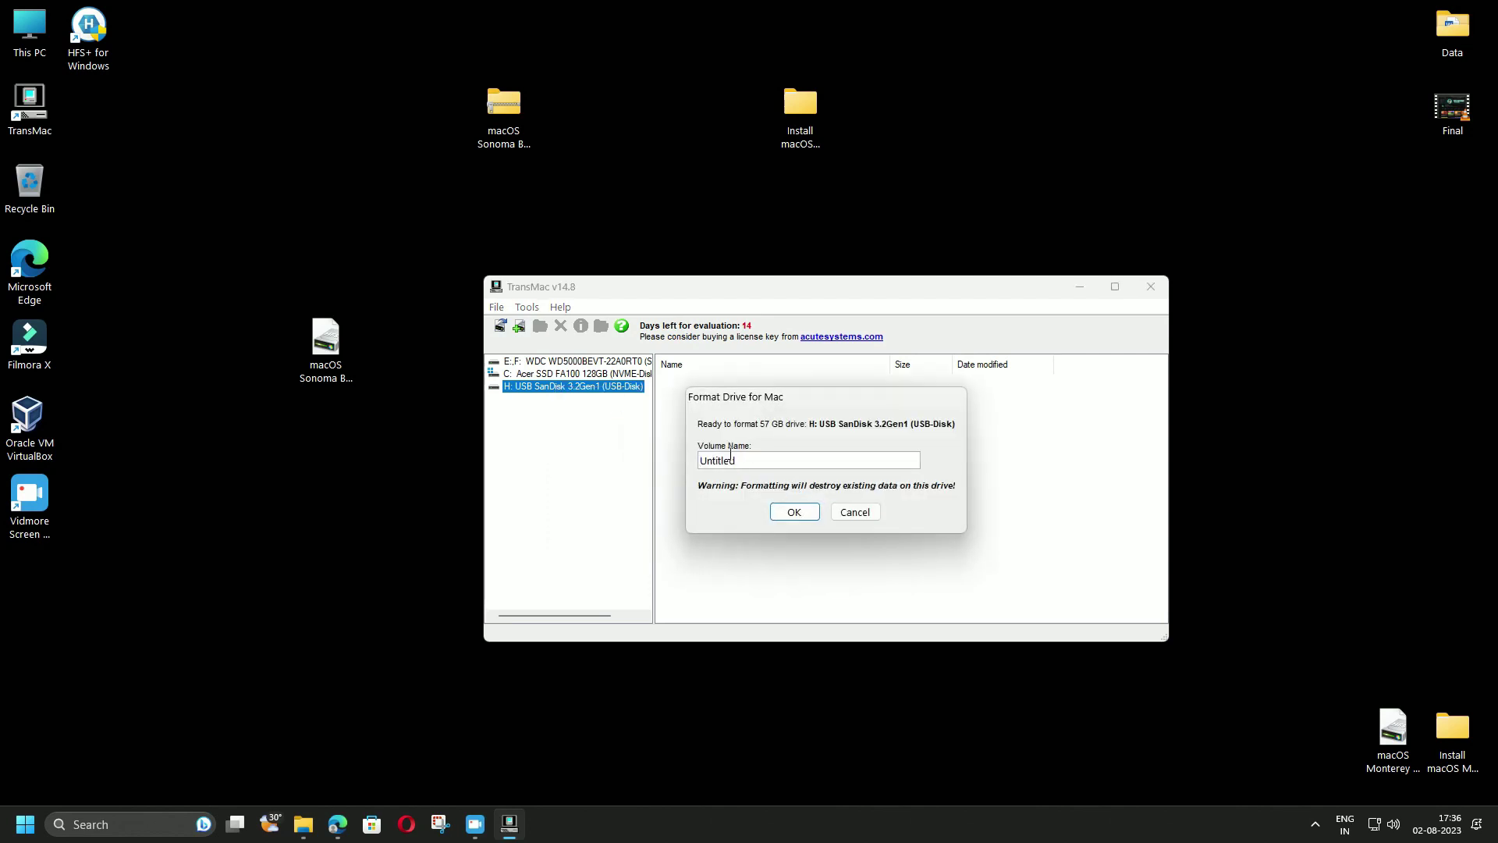
key("BackSpace")
key("BackSpace")
key("BackSpace")
key("BackSpace")
key("BackSpace")
key("BackSpace")
key("BackSpace")
key("BackSpace")
type("macos sonoma")
left_click(784, 518)
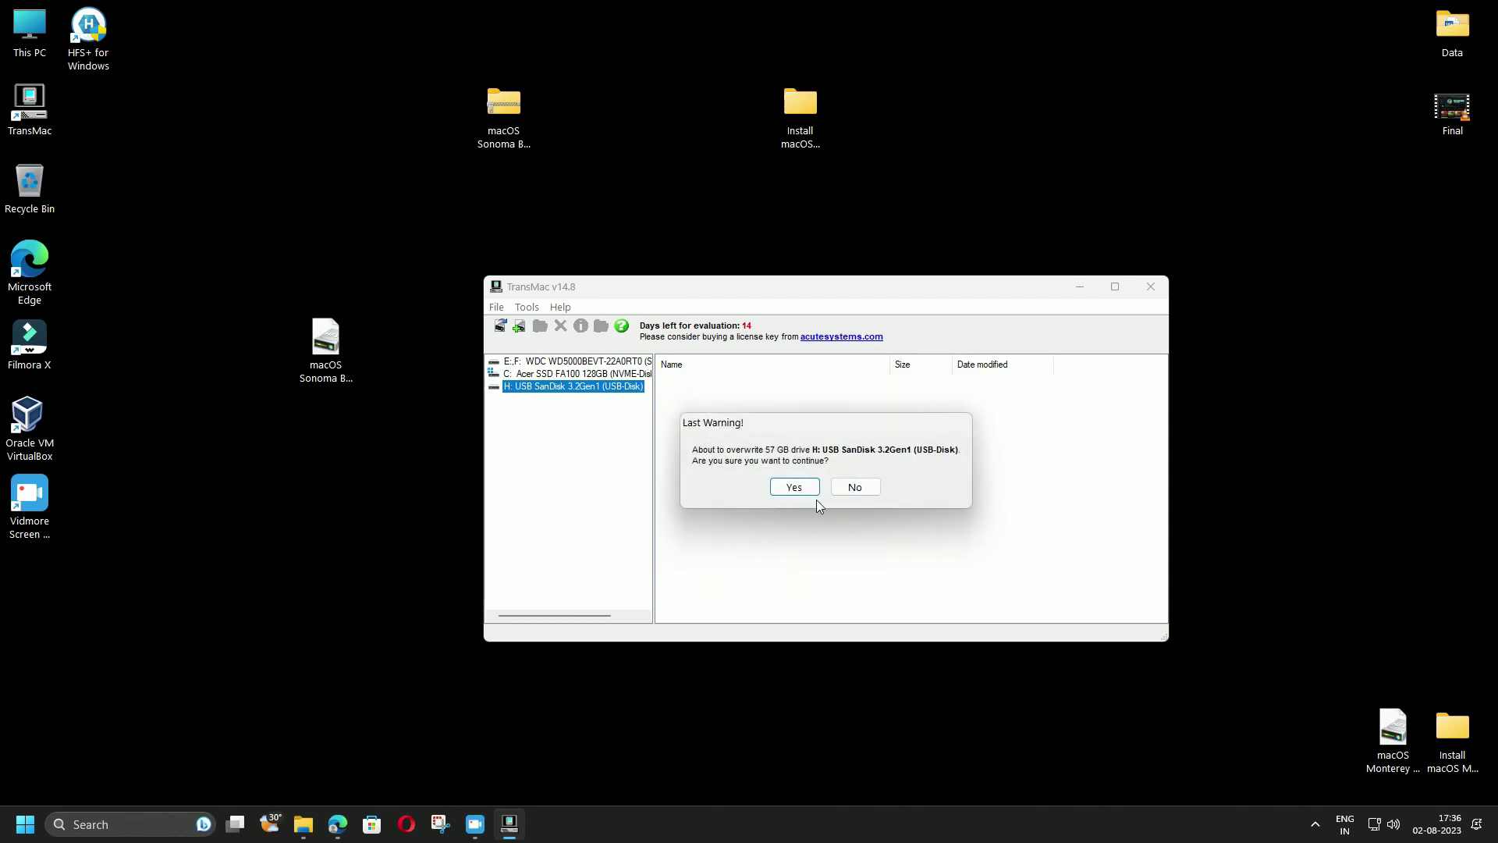
left_click(787, 489)
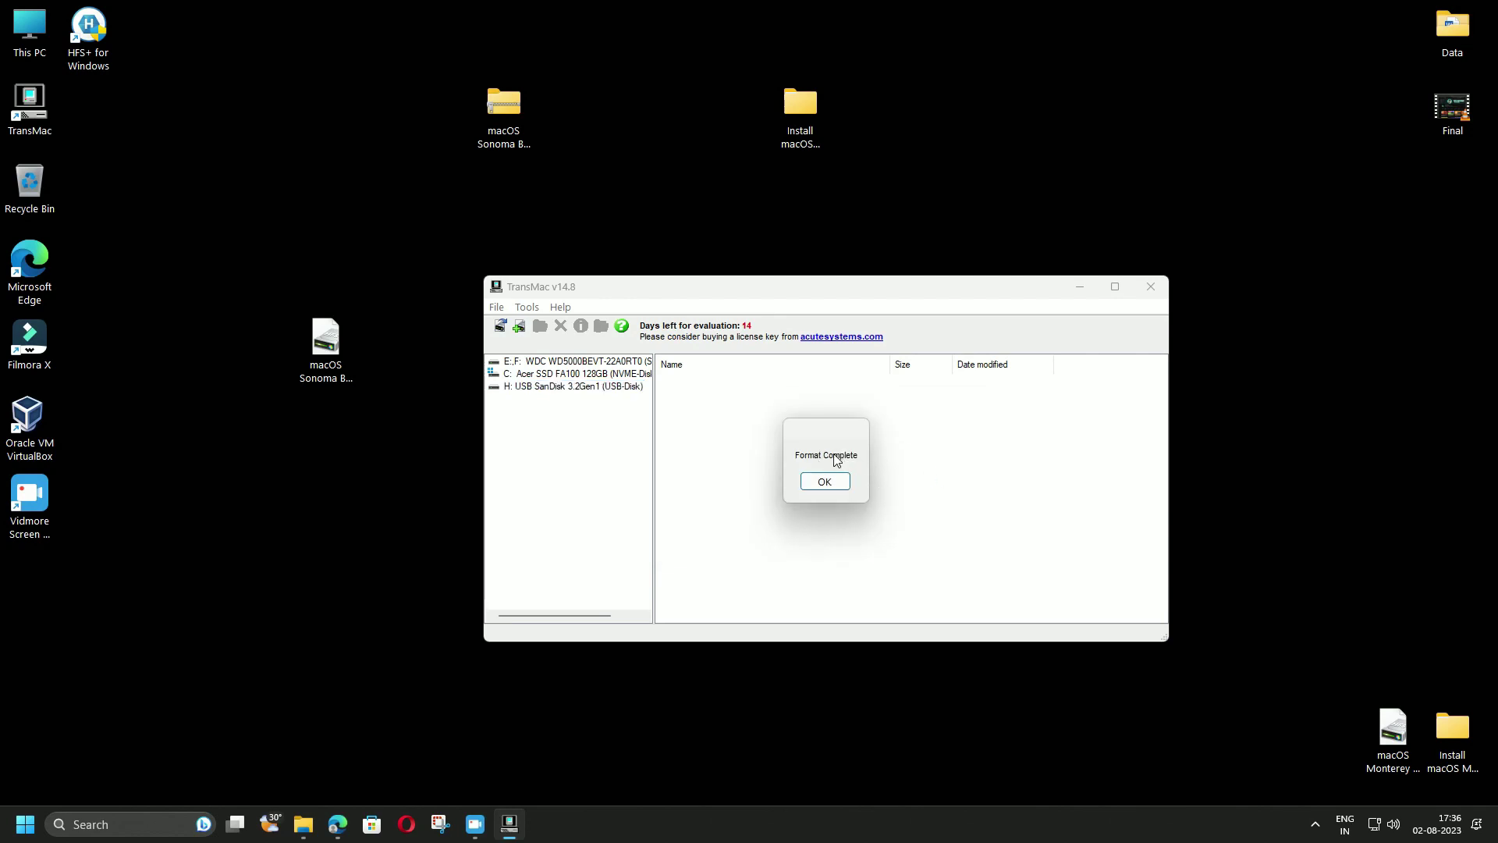
left_click(826, 484)
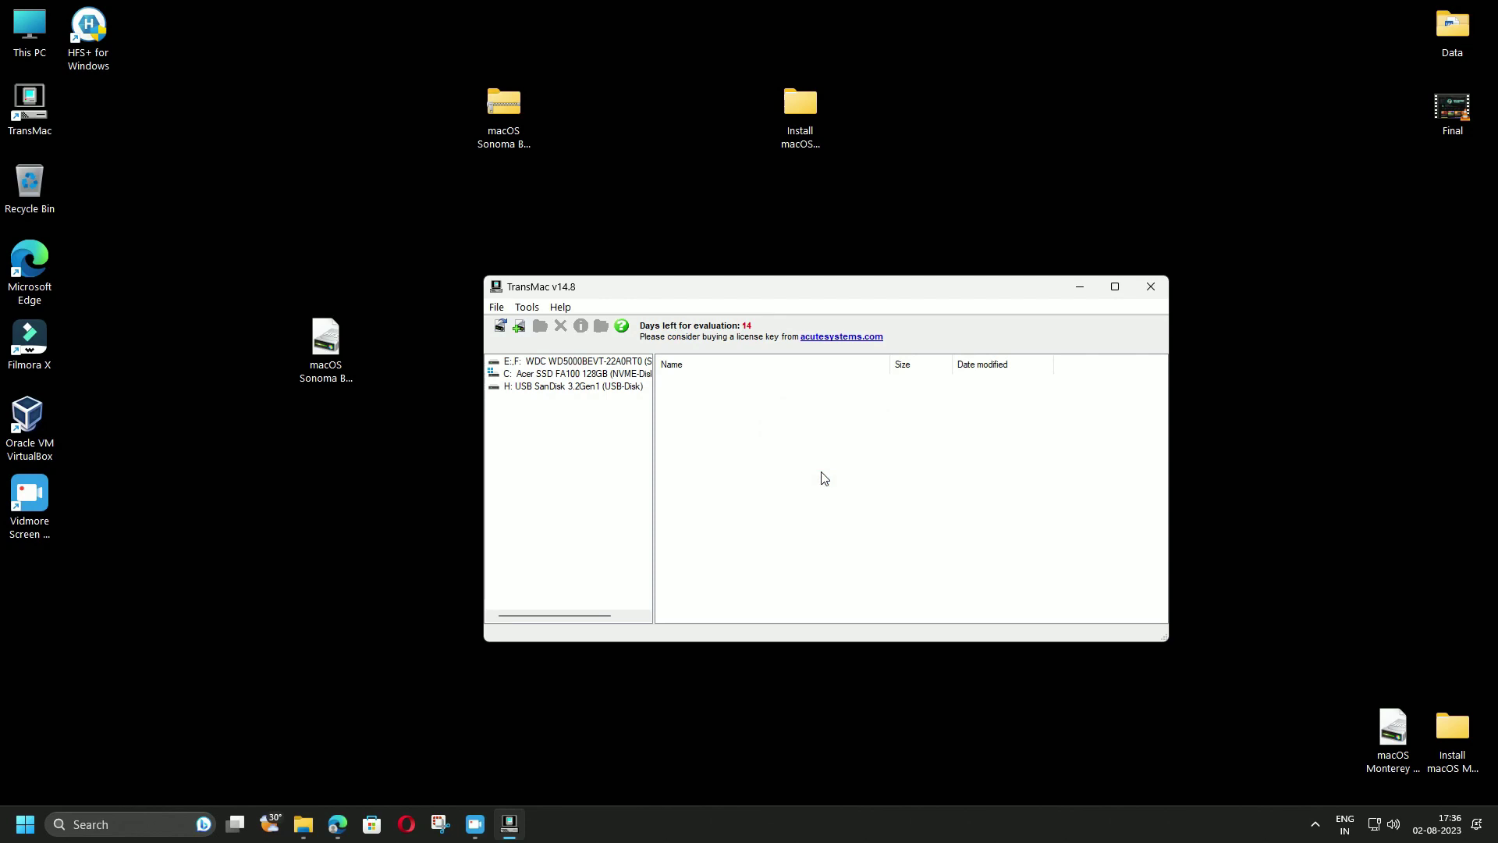
Open This PC and check the properties of the macos sonoma (H:) drive.
double_click(22, 34)
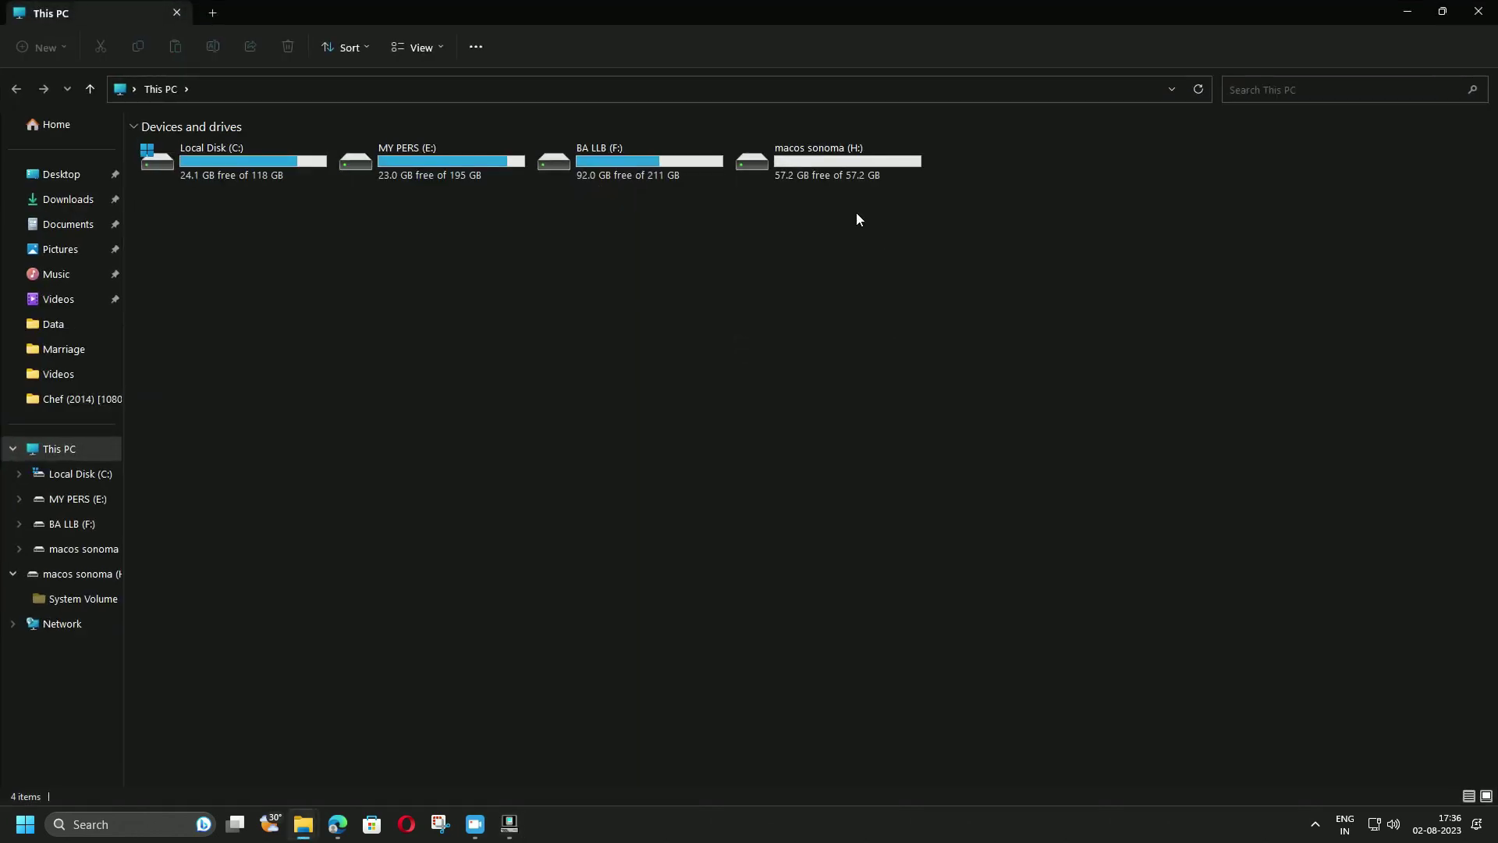
left_click(815, 178)
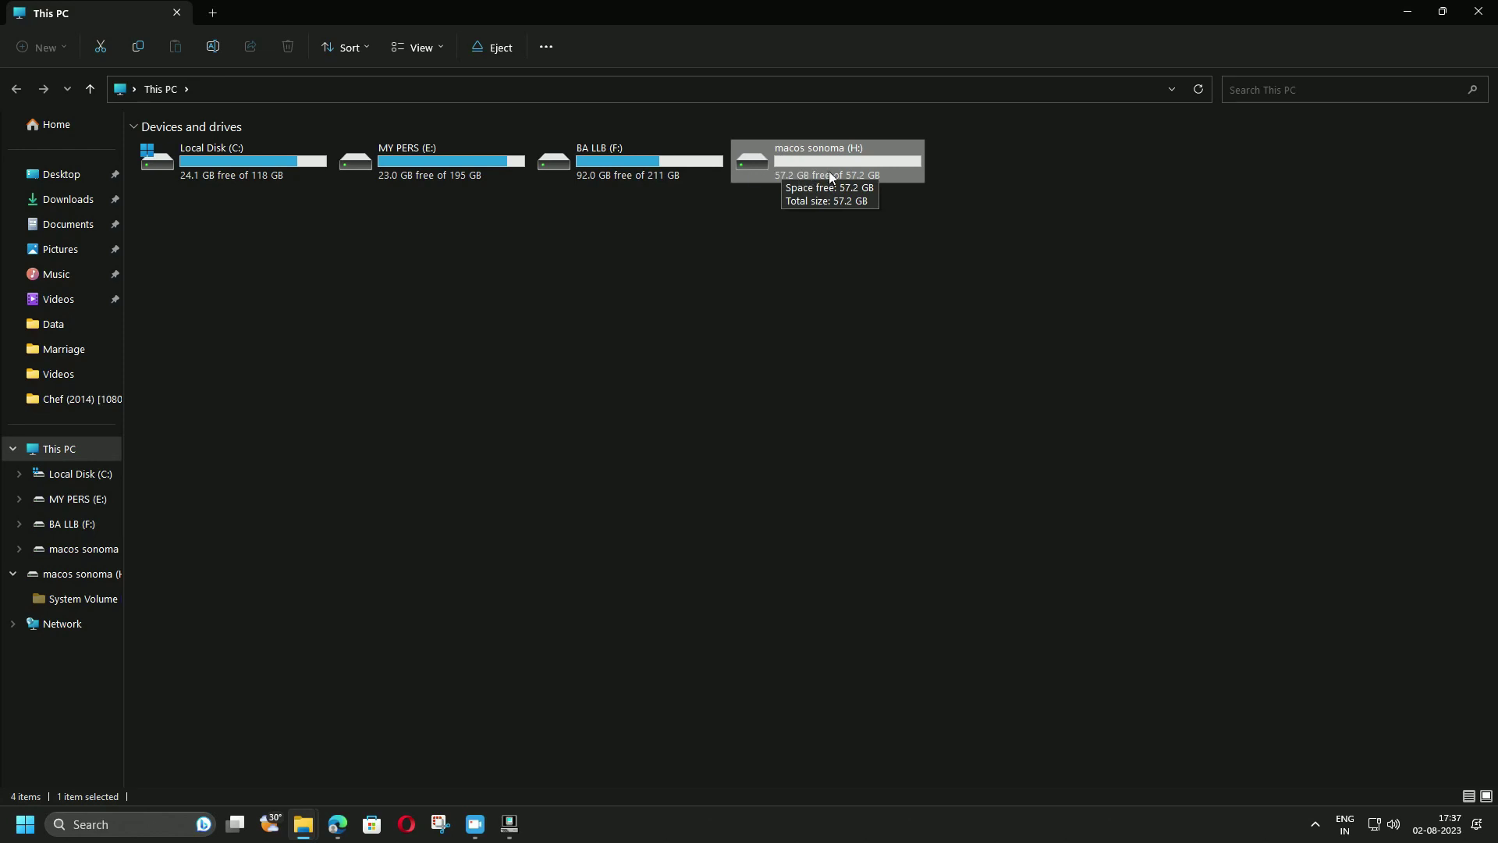
right_click(777, 168)
left_click(869, 444)
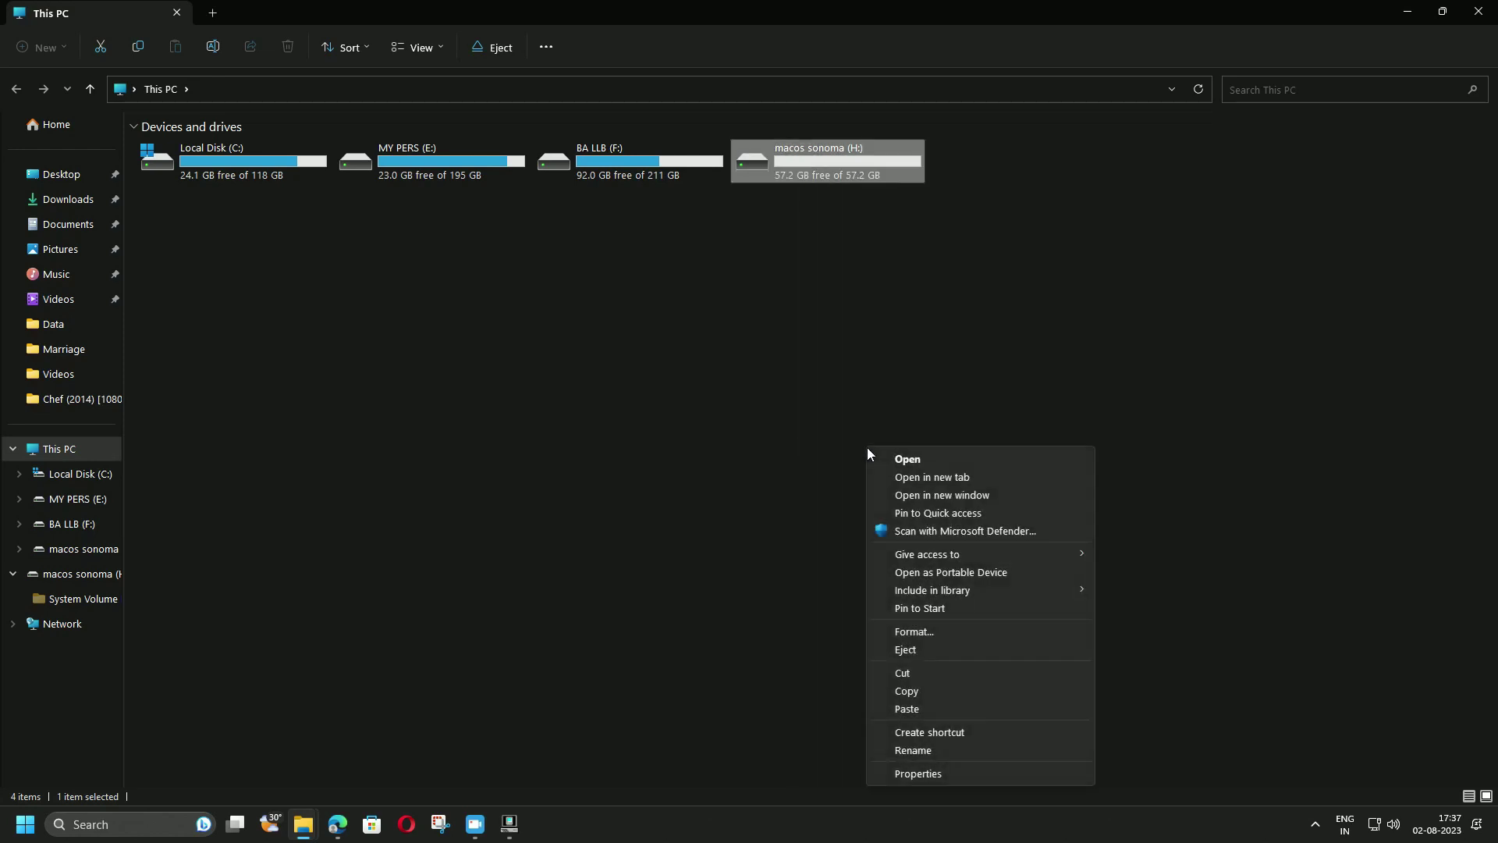
right_click(769, 165)
left_click(843, 404)
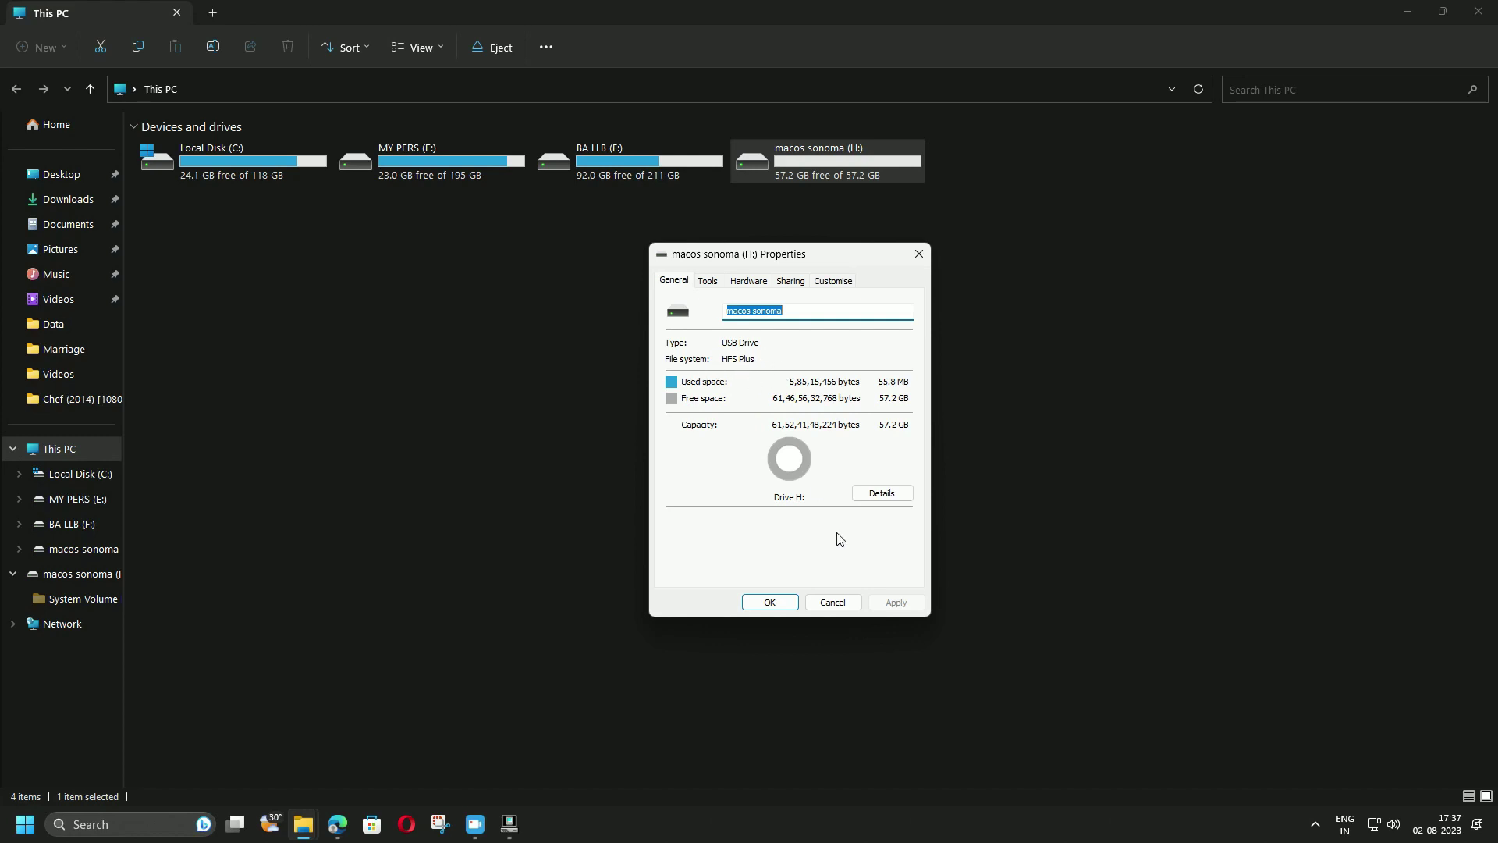
left_click(777, 604)
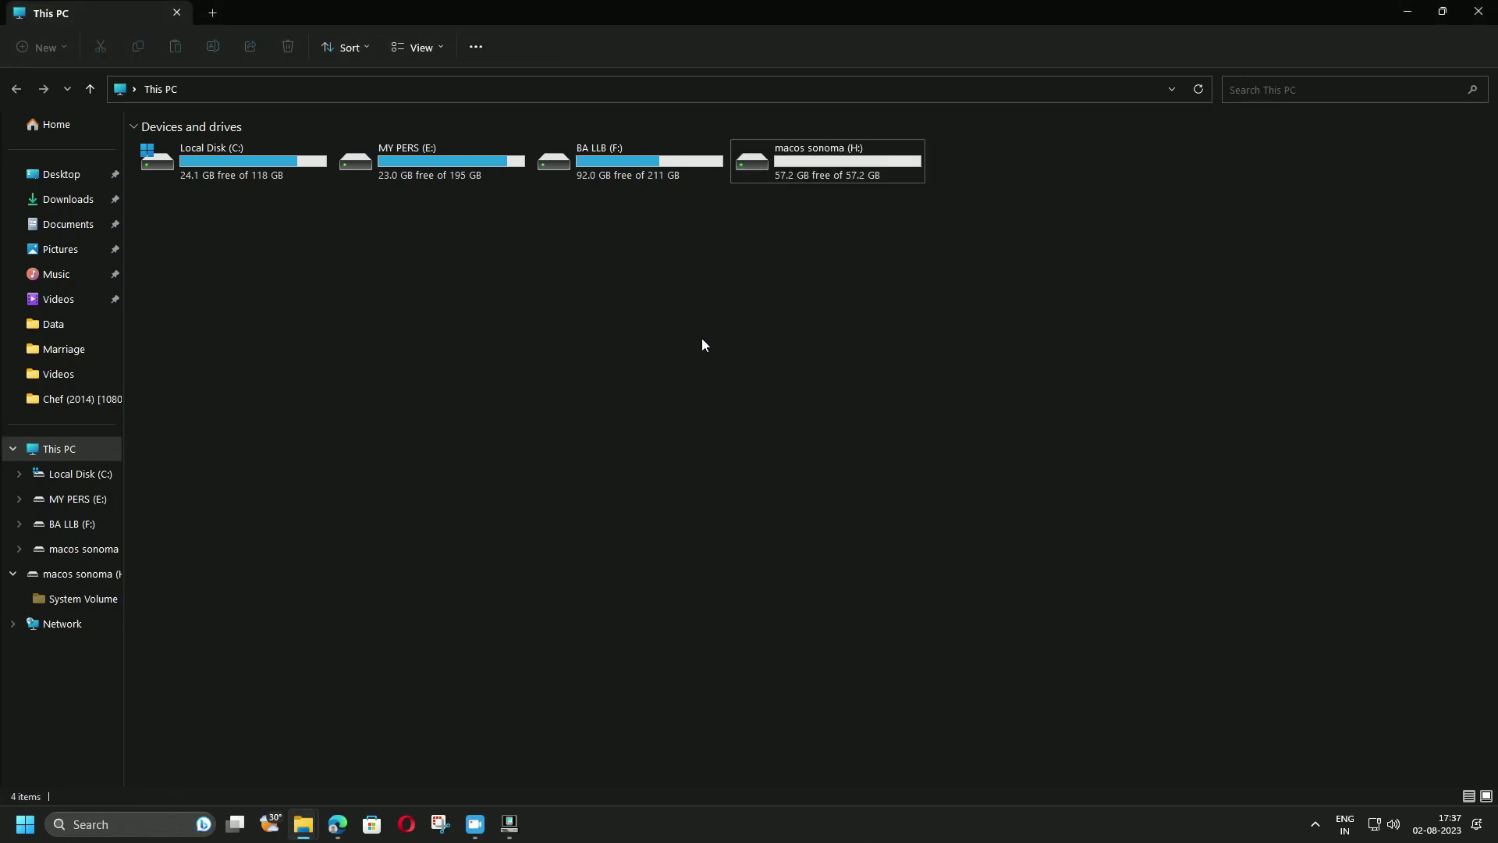
Close the leftover empty window and minimize Explorer so the desktop shows.
left_click(1442, 11)
left_click_drag(825, 237, 644, 55)
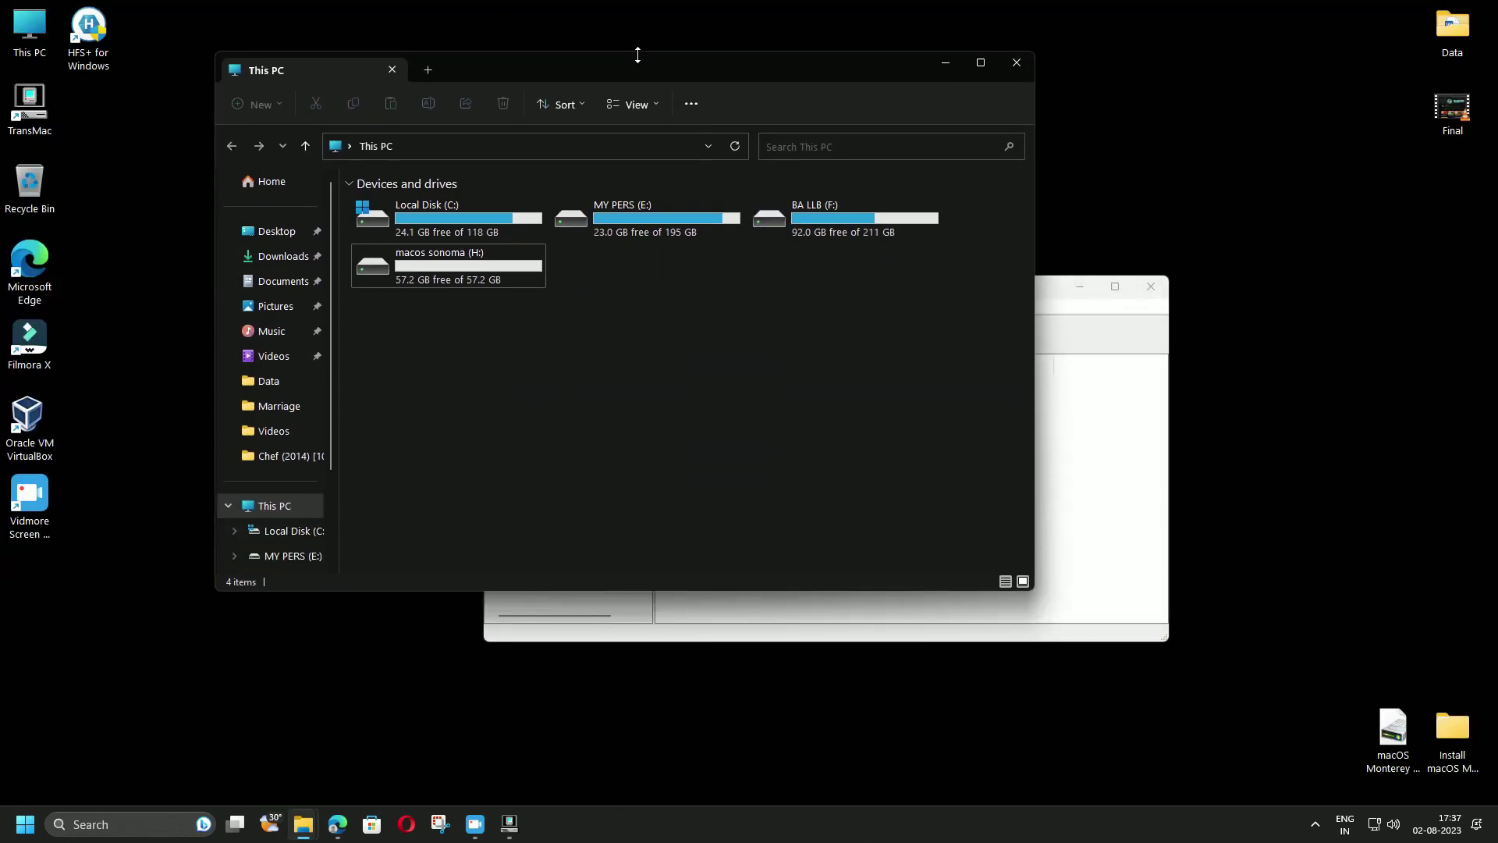
left_click(1150, 286)
left_click(942, 65)
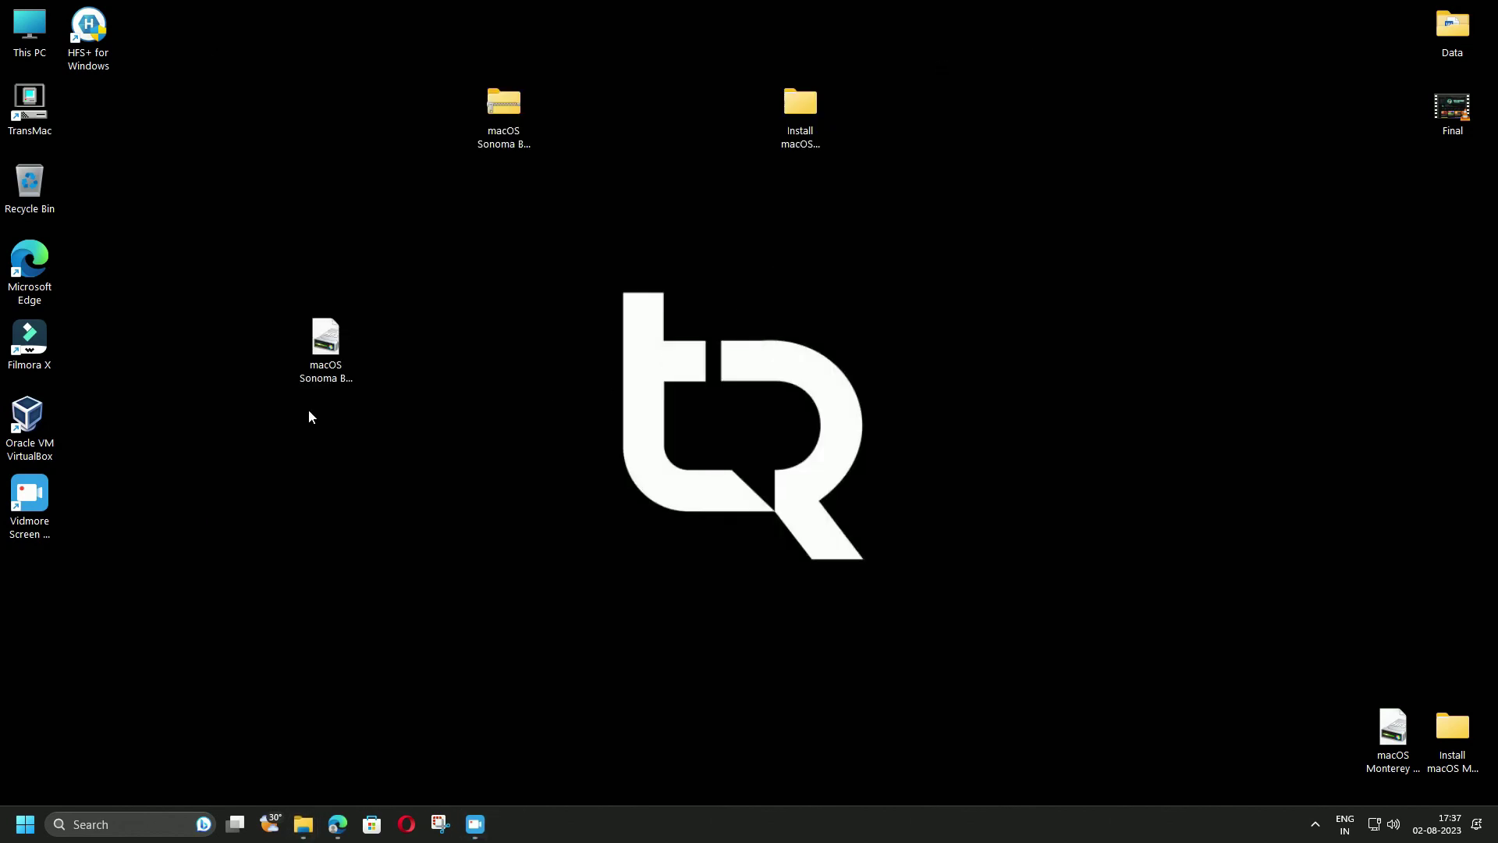
Extract the macOS Sonoma Boot Files zip onto the desktop with WinRAR, entering the archive password.
left_click_drag(517, 102, 462, 417)
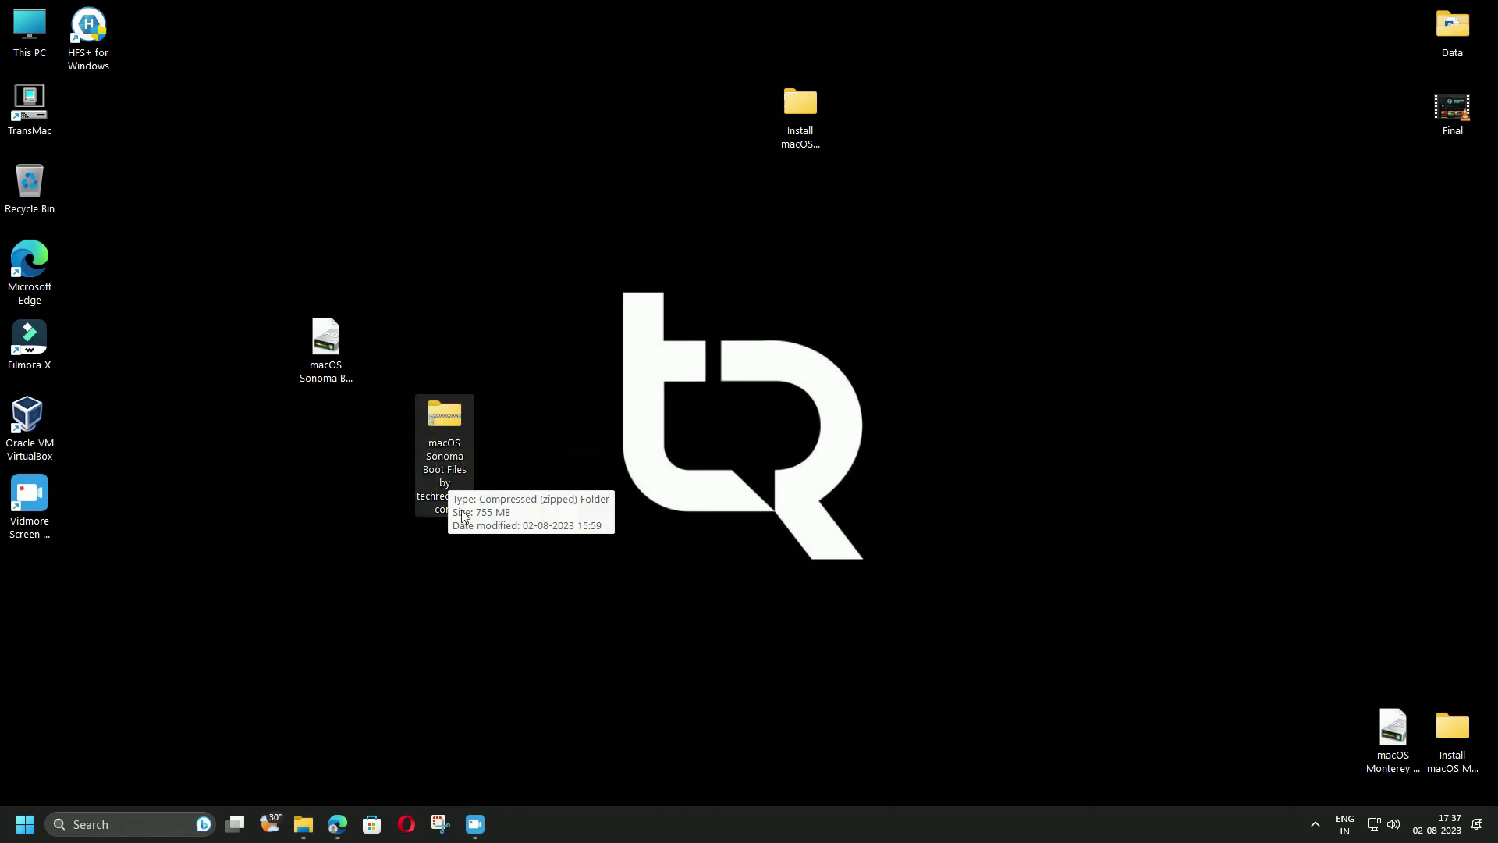
right_click(451, 421)
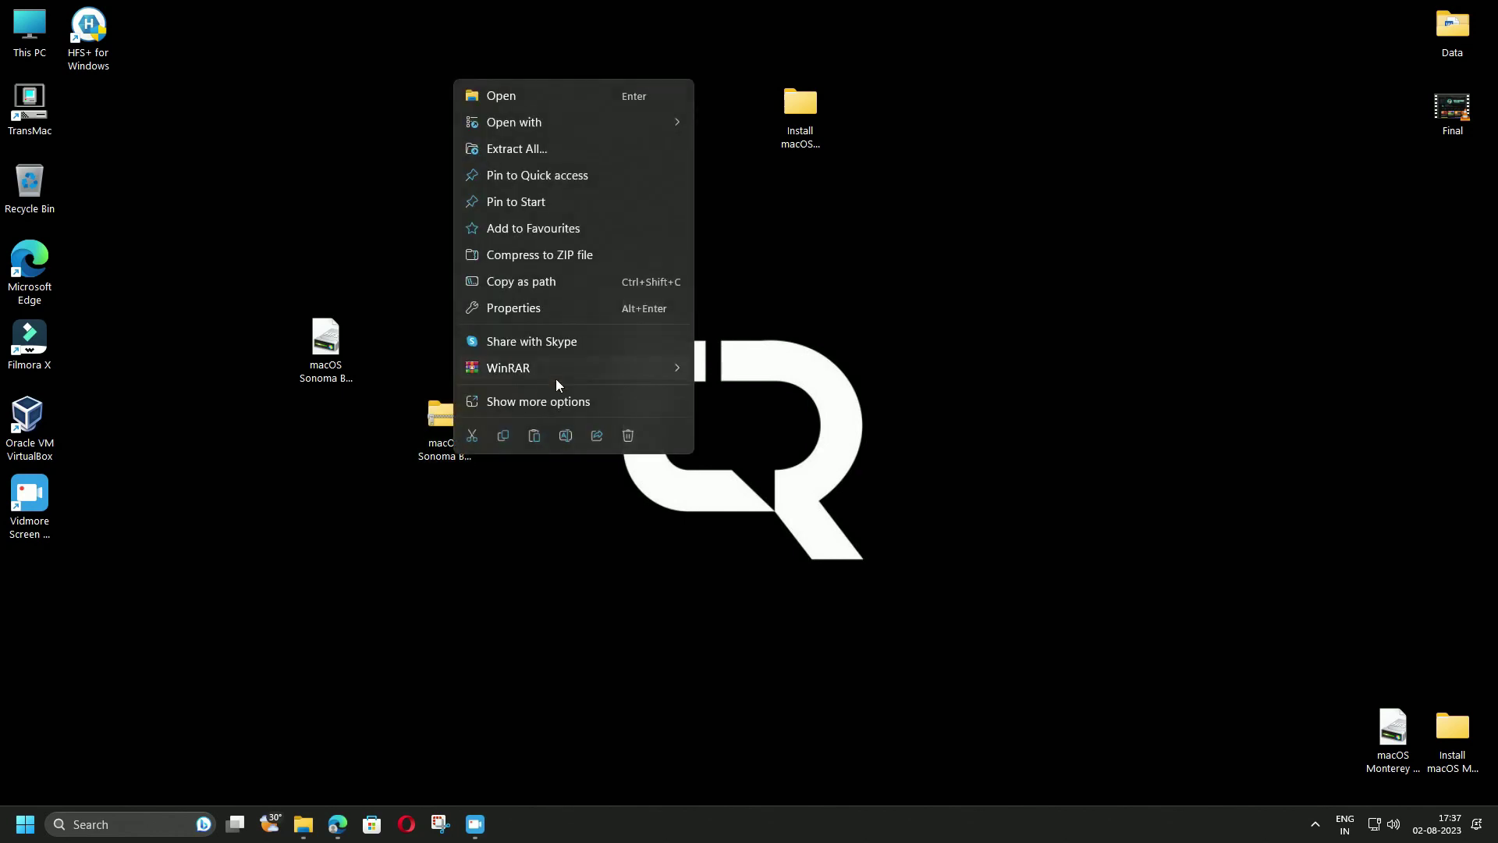
mouse_move(555, 369)
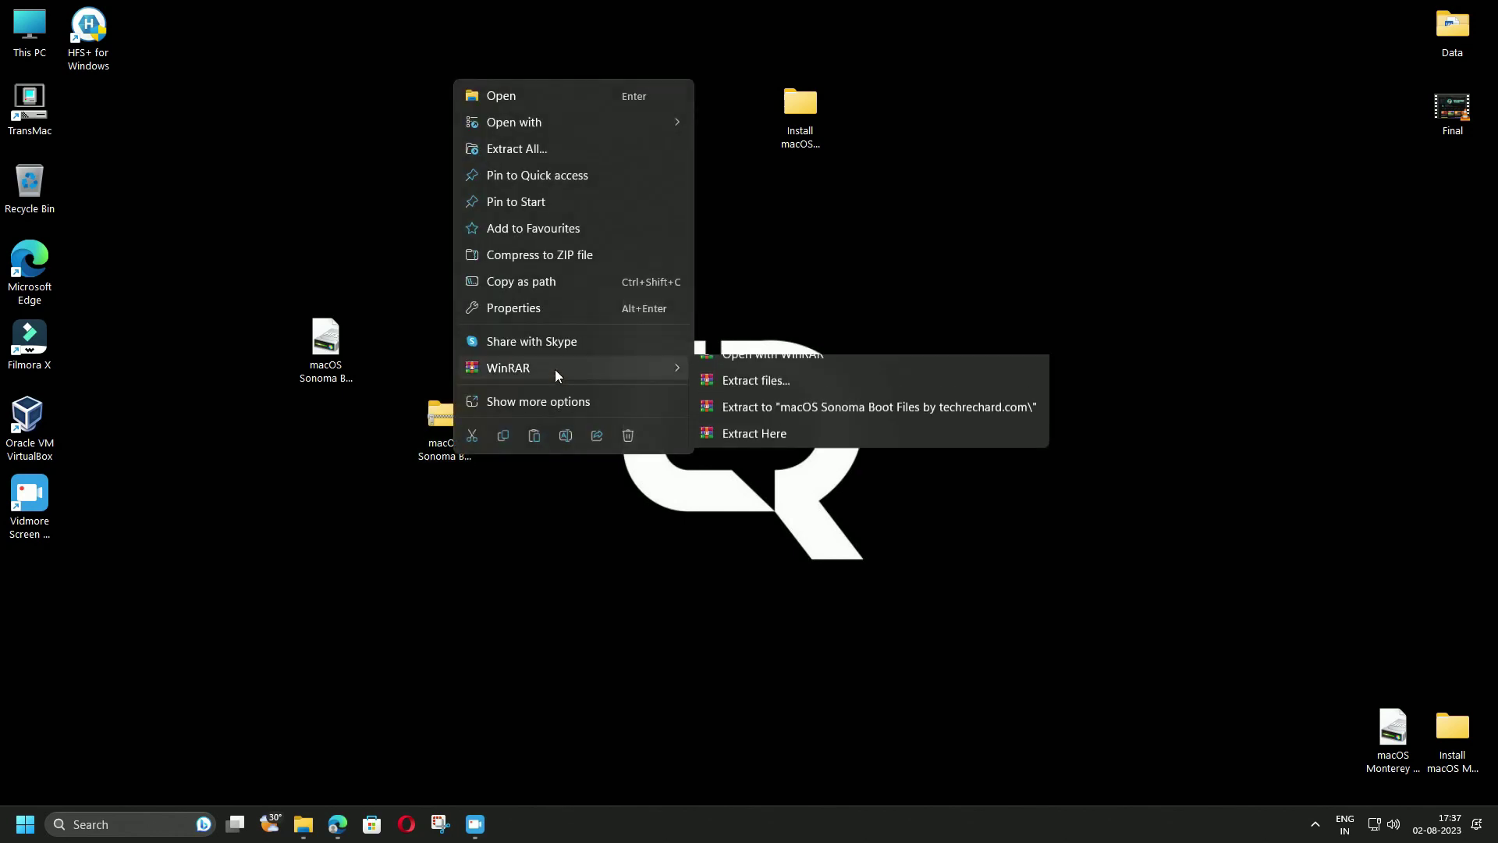
left_click(759, 450)
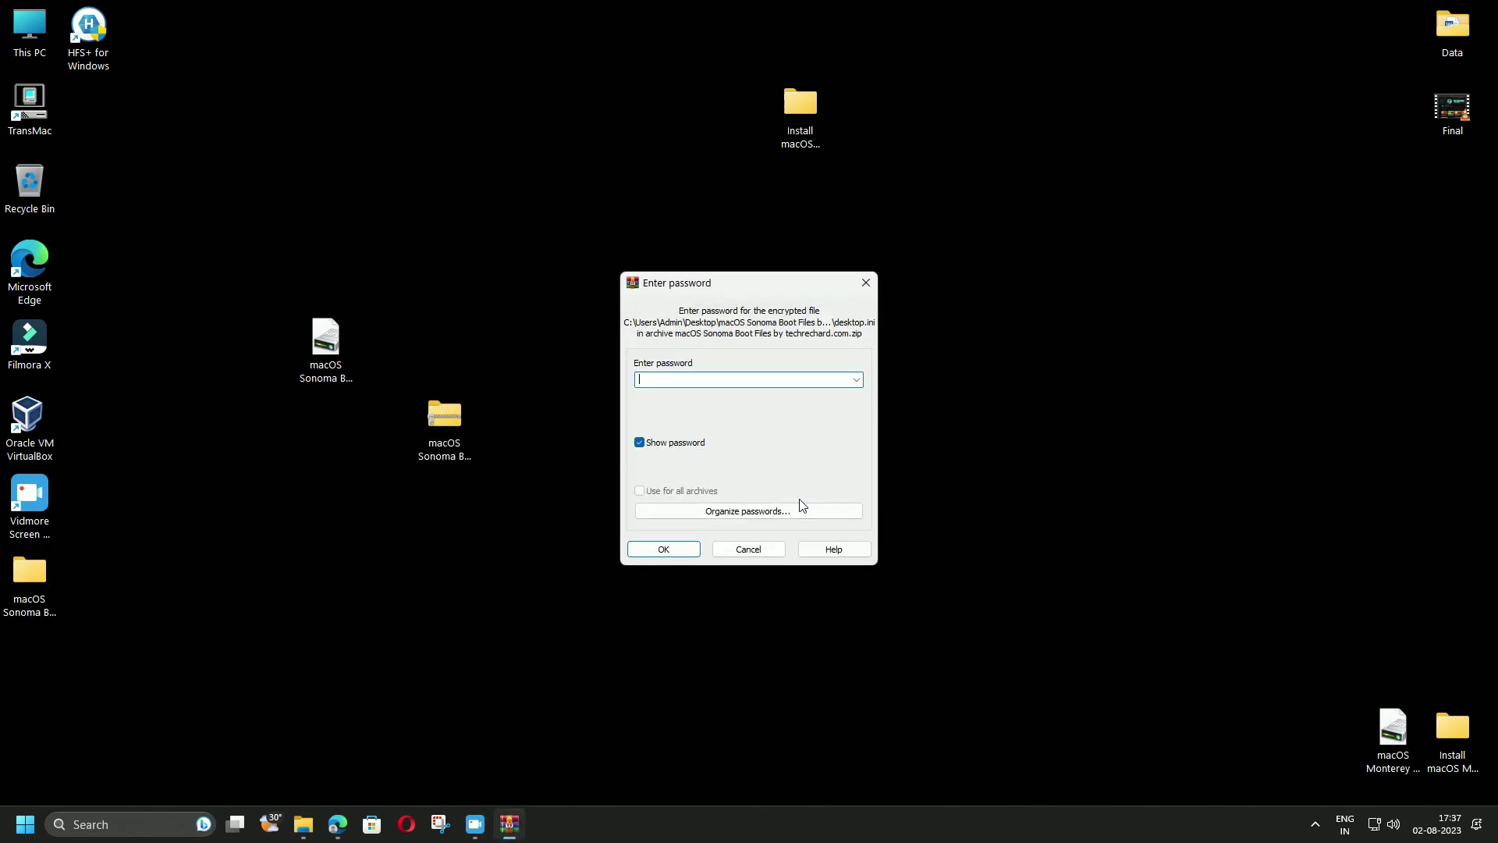
type("techrechard.com")
left_click(645, 550)
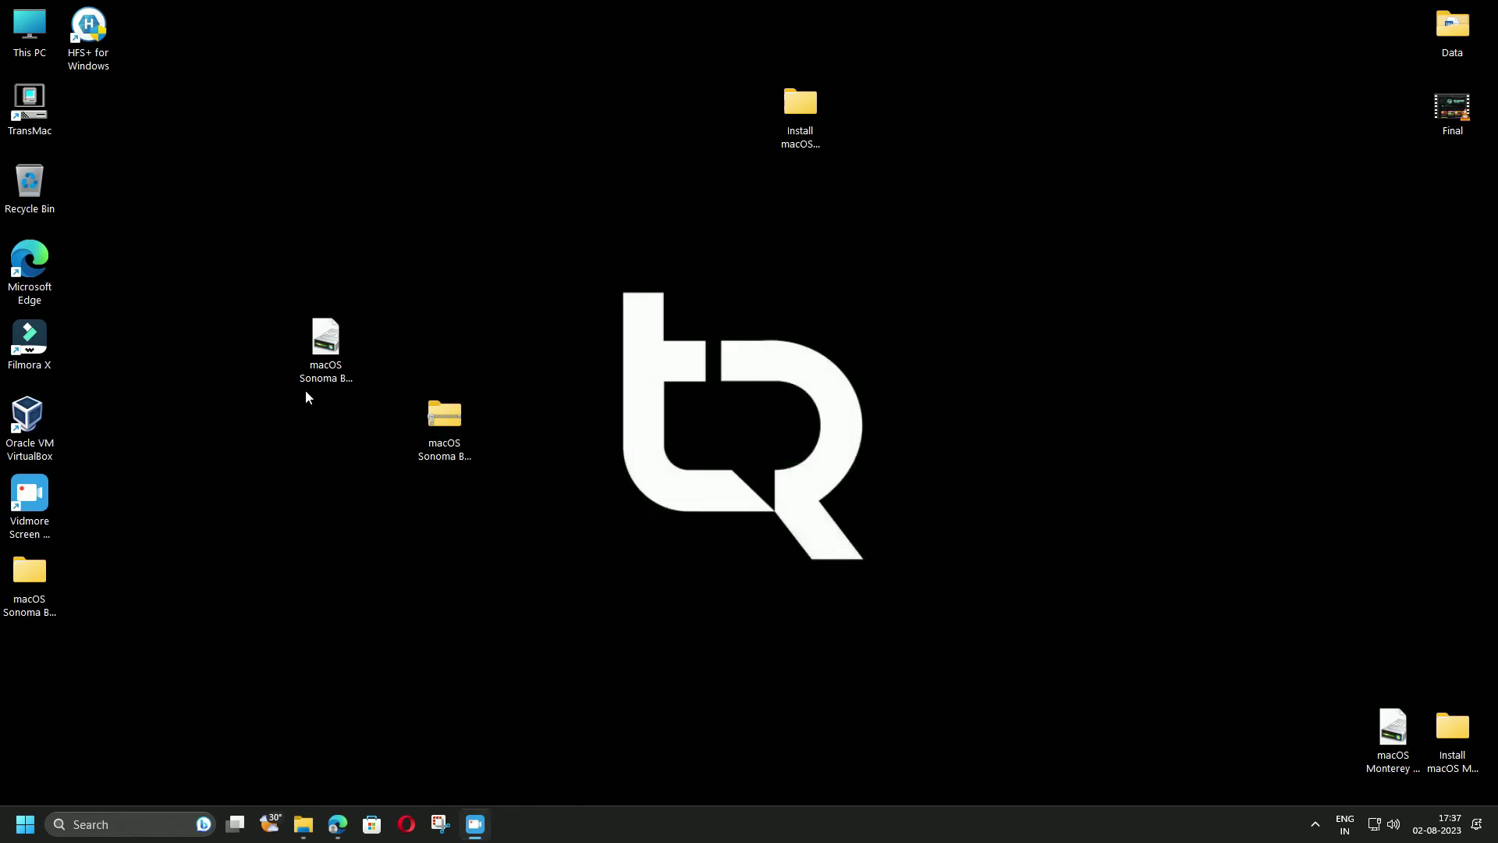
Open the extracted macOS Sonoma Boot Files folder and its inner boot files folder.
left_click_drag(30, 574, 224, 414)
double_click(213, 416)
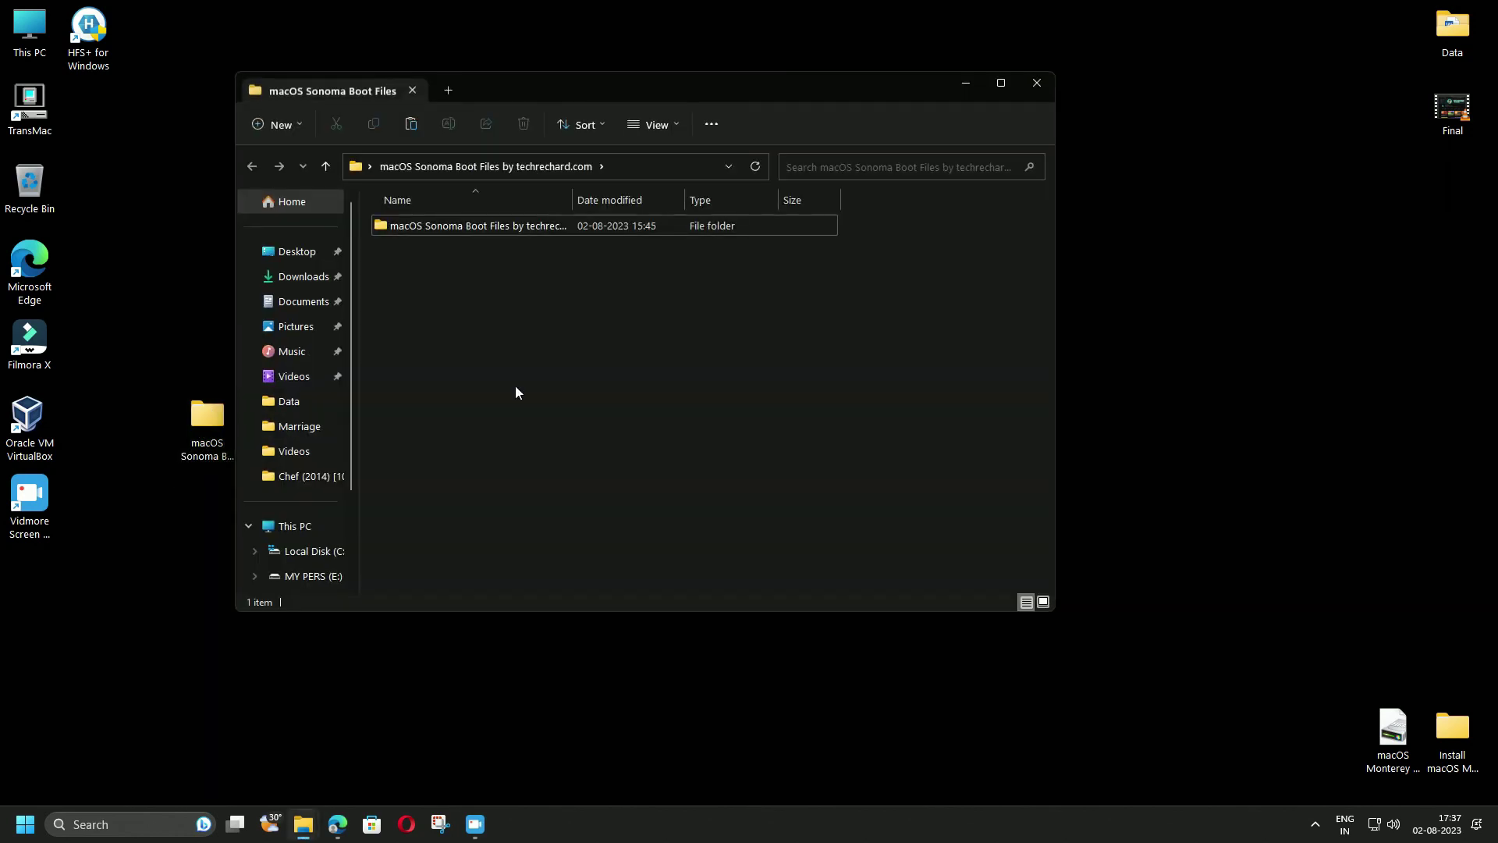
double_click(482, 228)
scroll(909, 392, "down", 5)
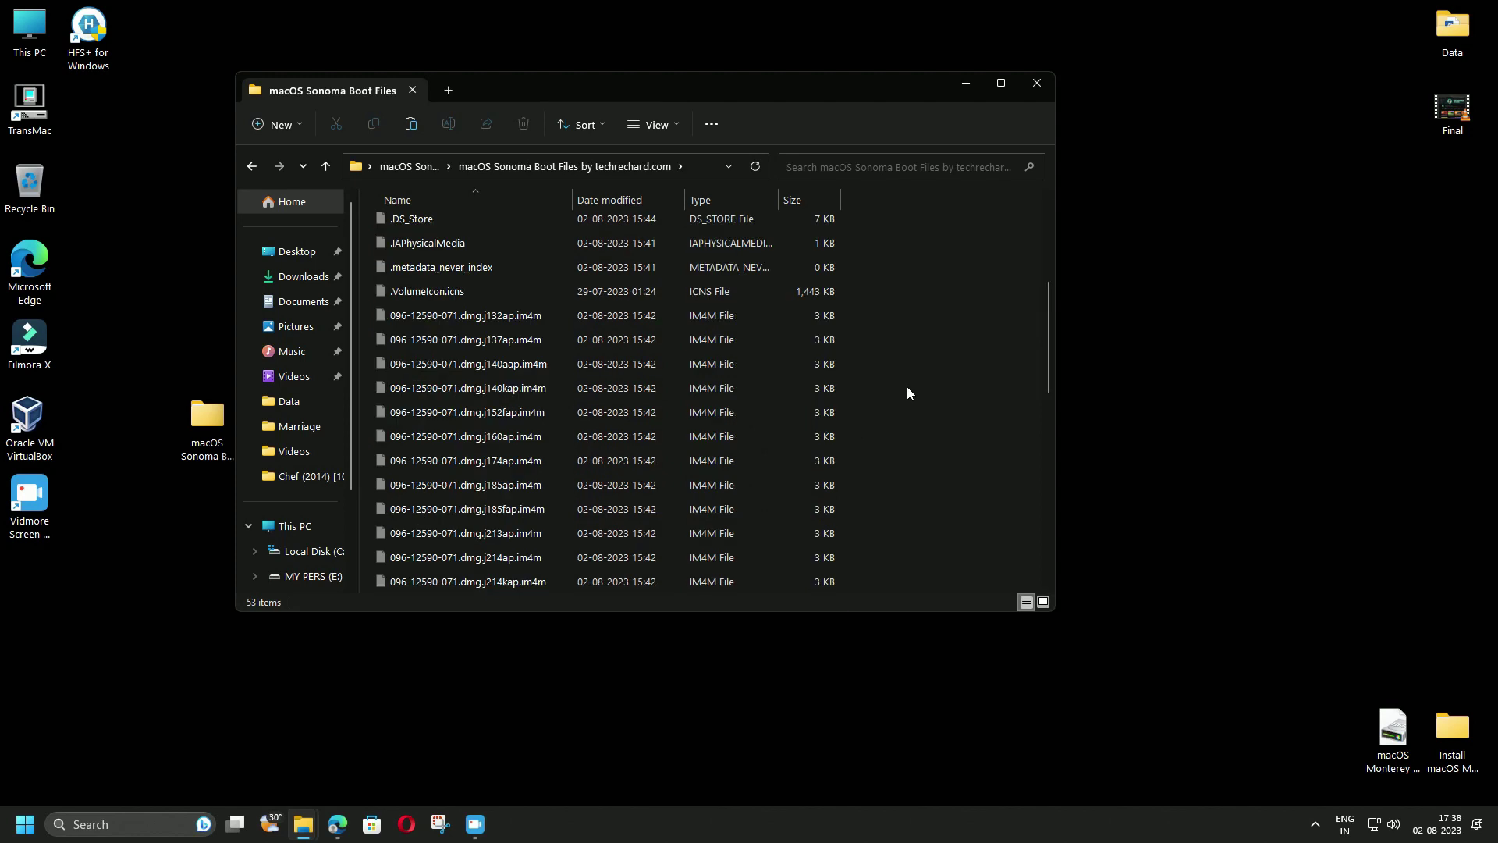
scroll(917, 438, "up", 5)
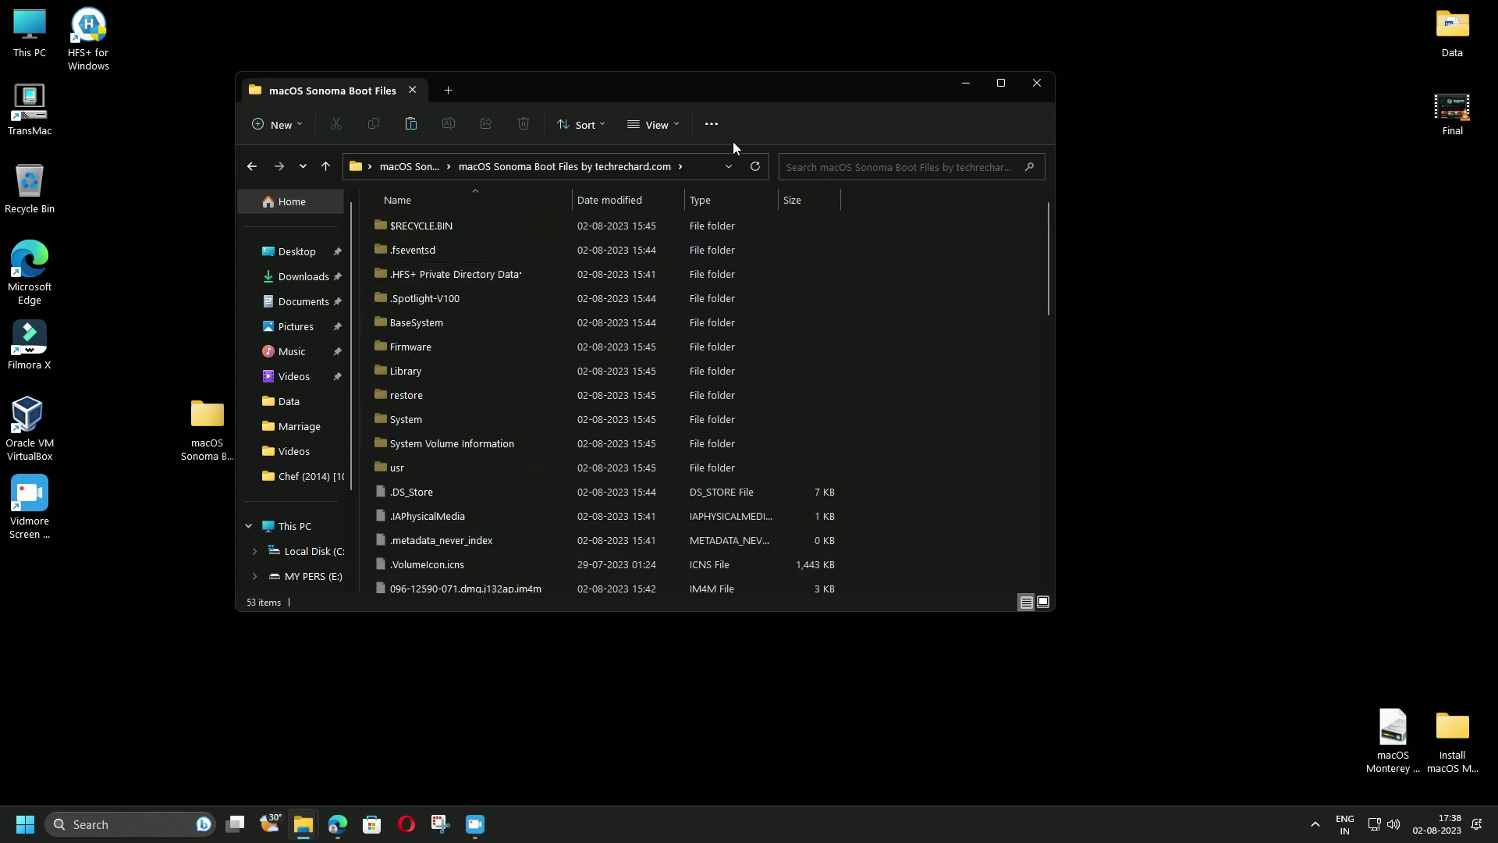
Turn on 'Show hidden files, folders and drives' in Folder Options.
left_click(710, 126)
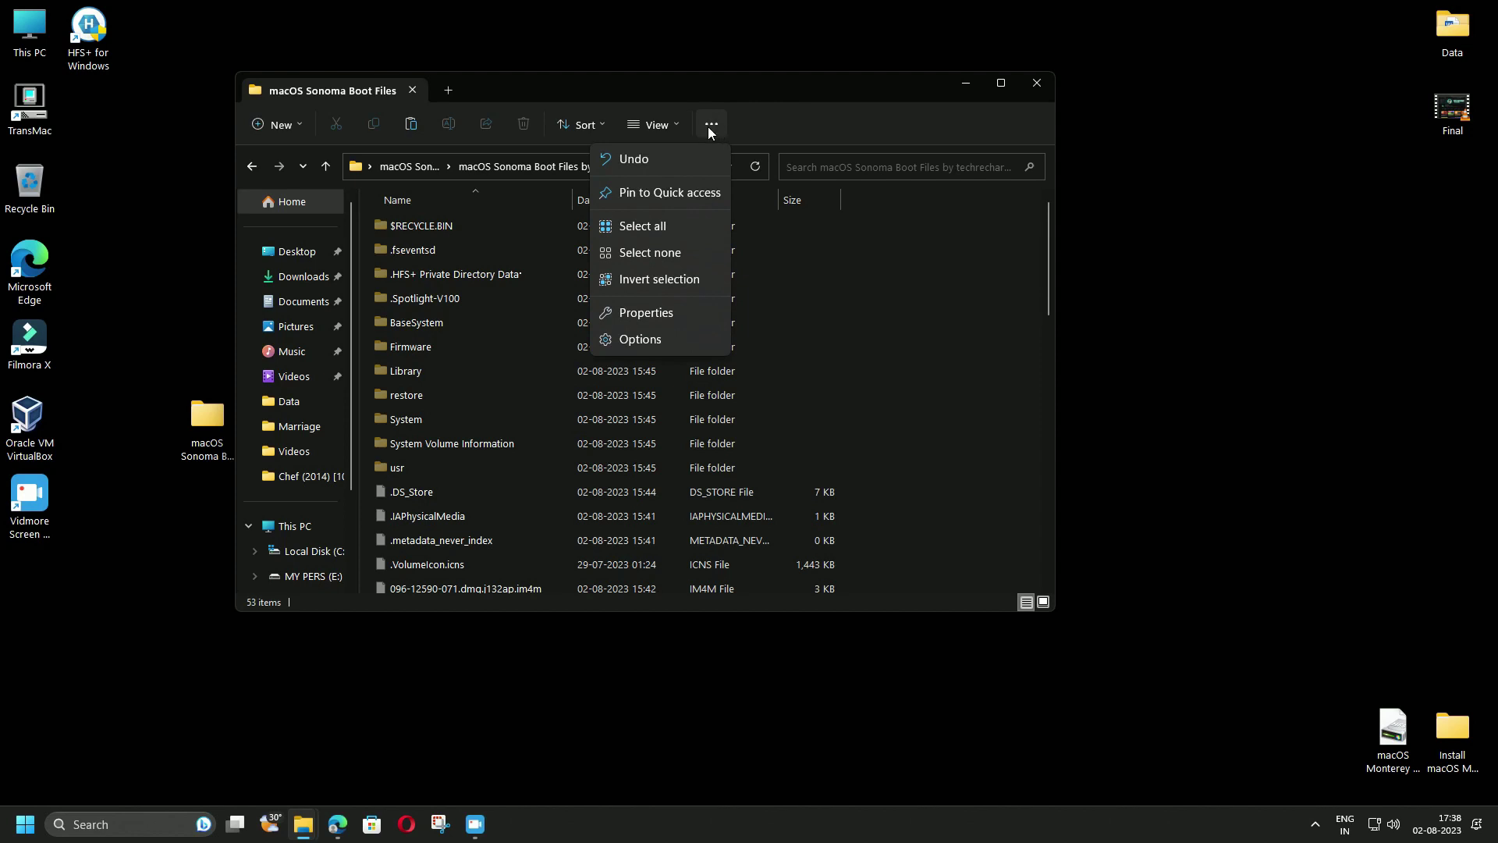
left_click(658, 338)
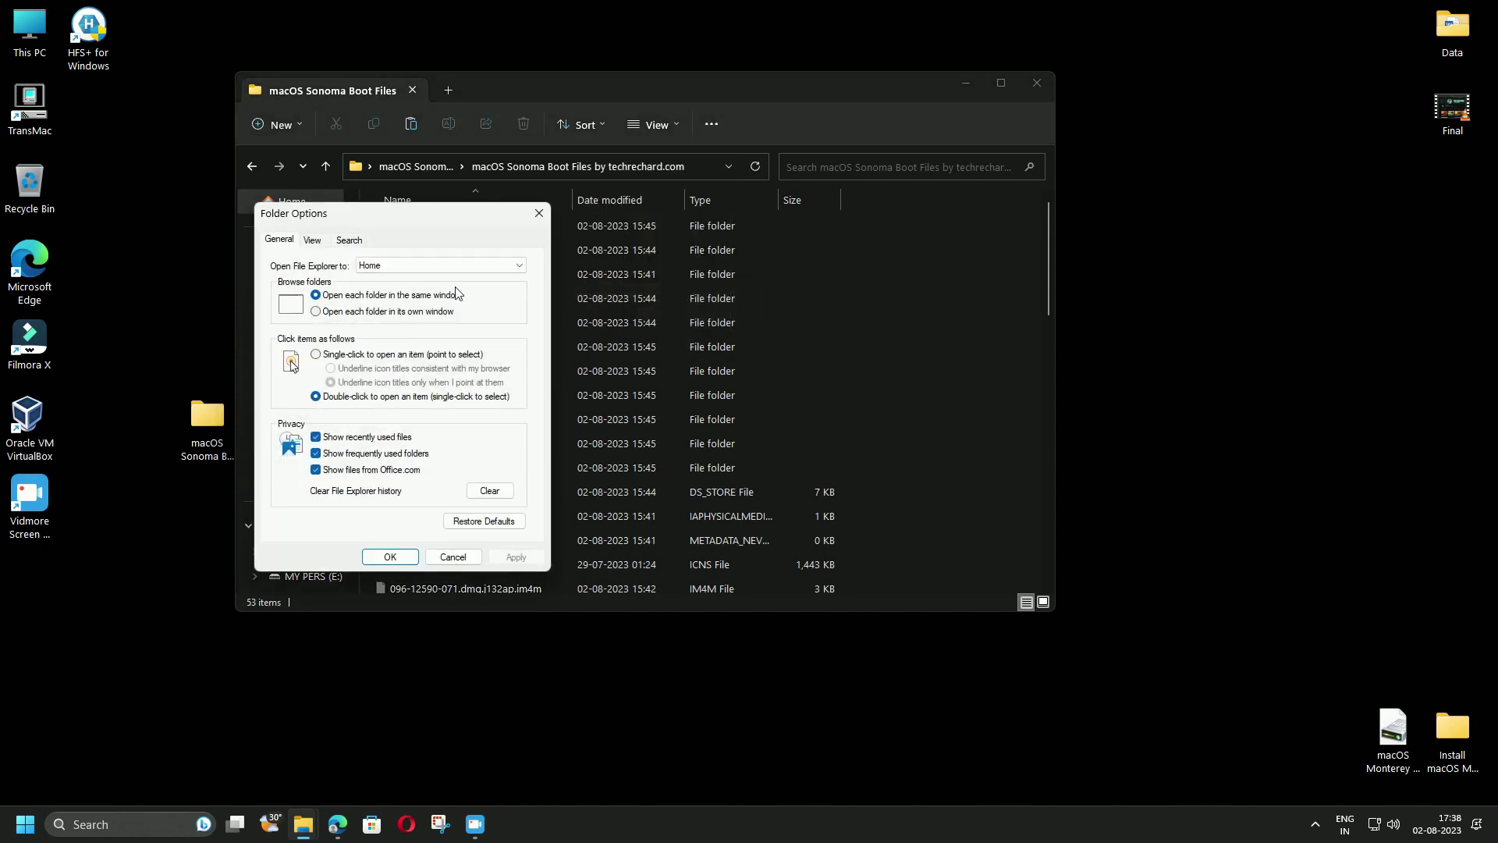
left_click(311, 242)
left_click(314, 459)
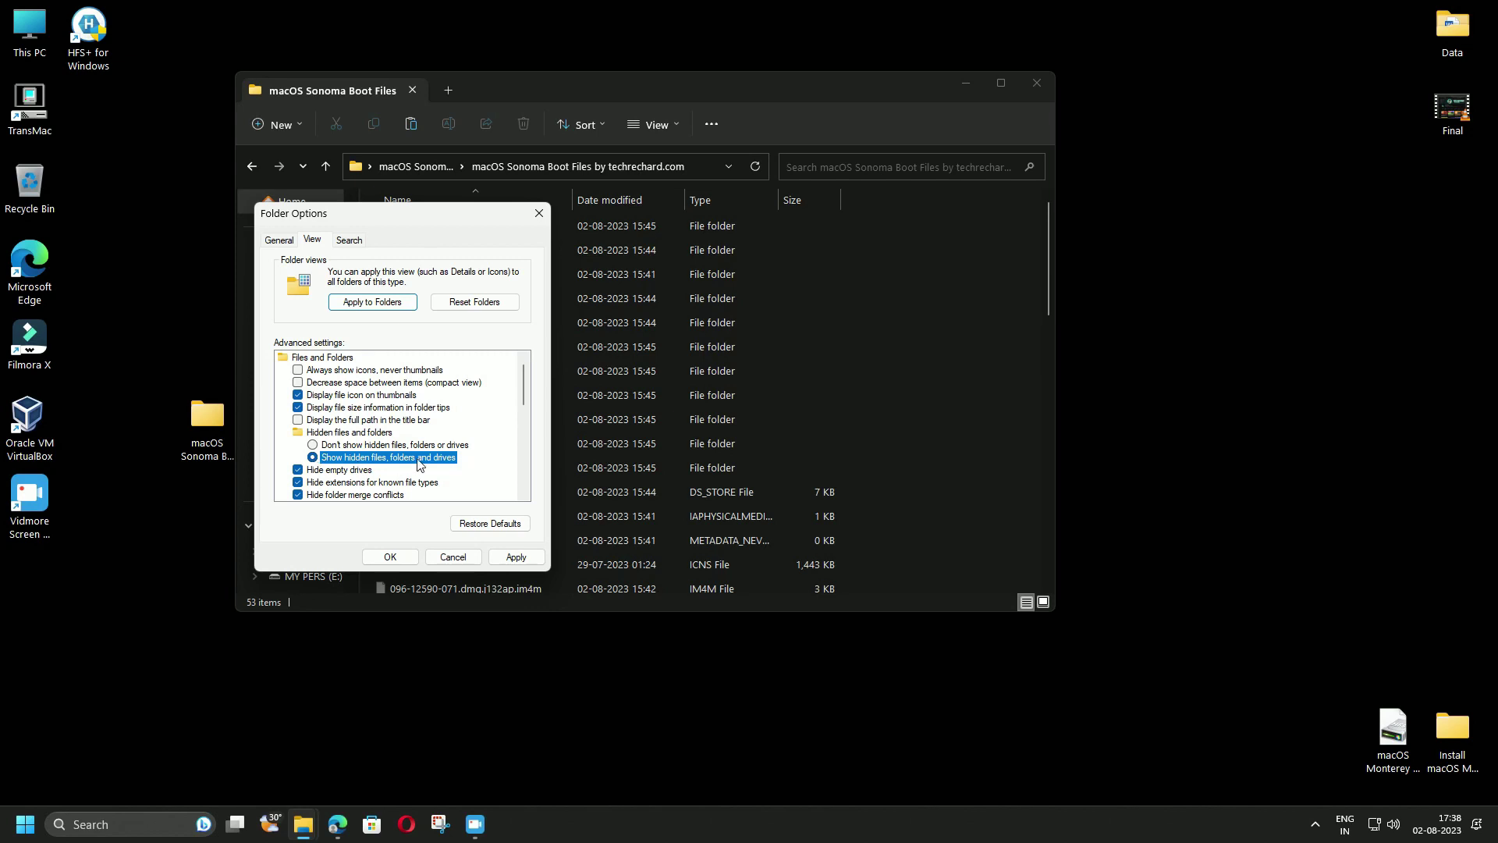
left_click(516, 559)
left_click(390, 558)
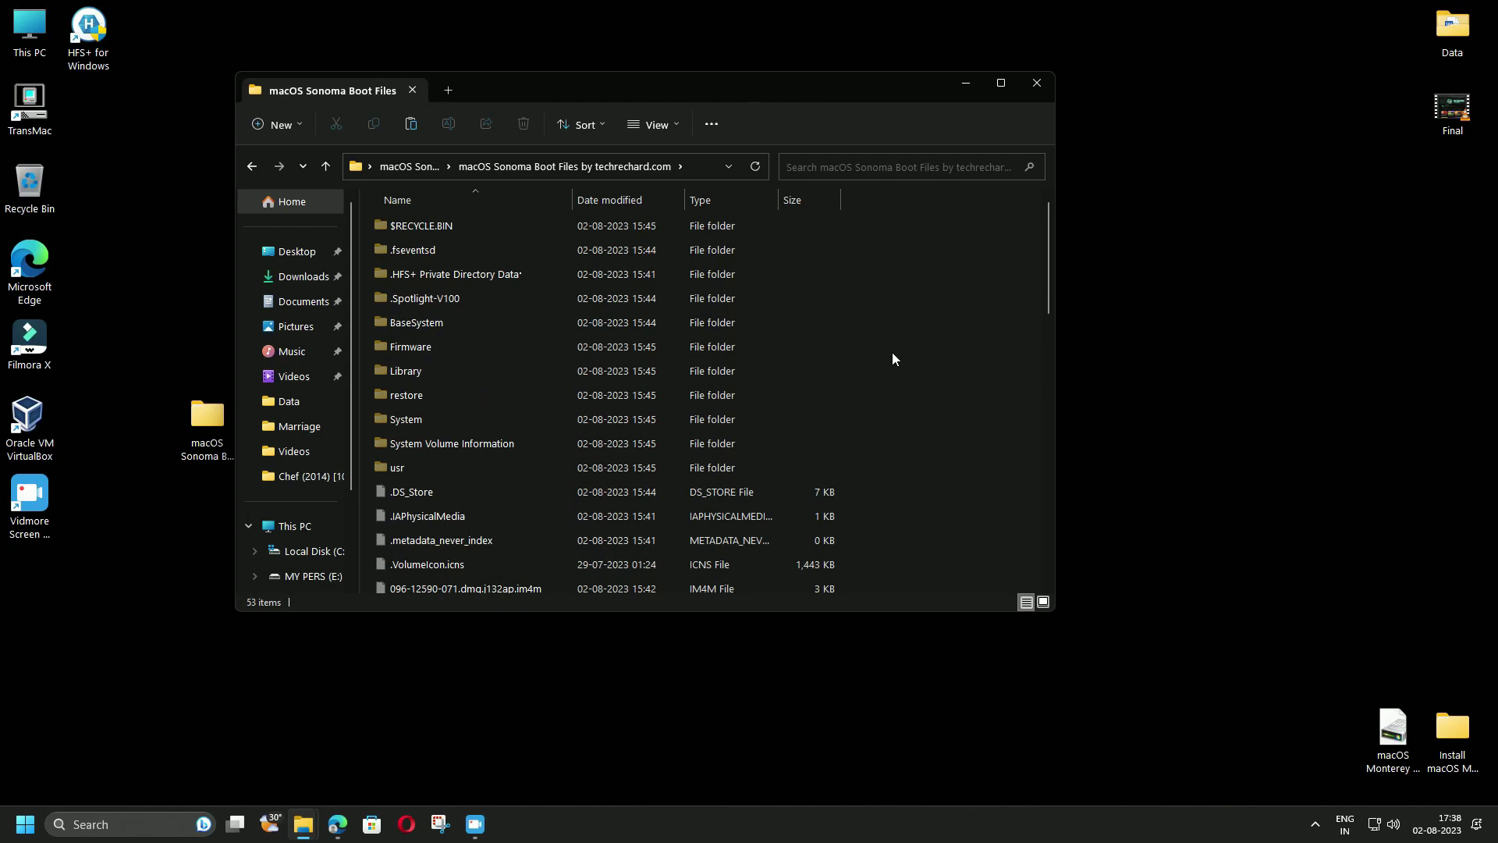
scroll(507, 311, "down", 12)
scroll(513, 344, "up", 5)
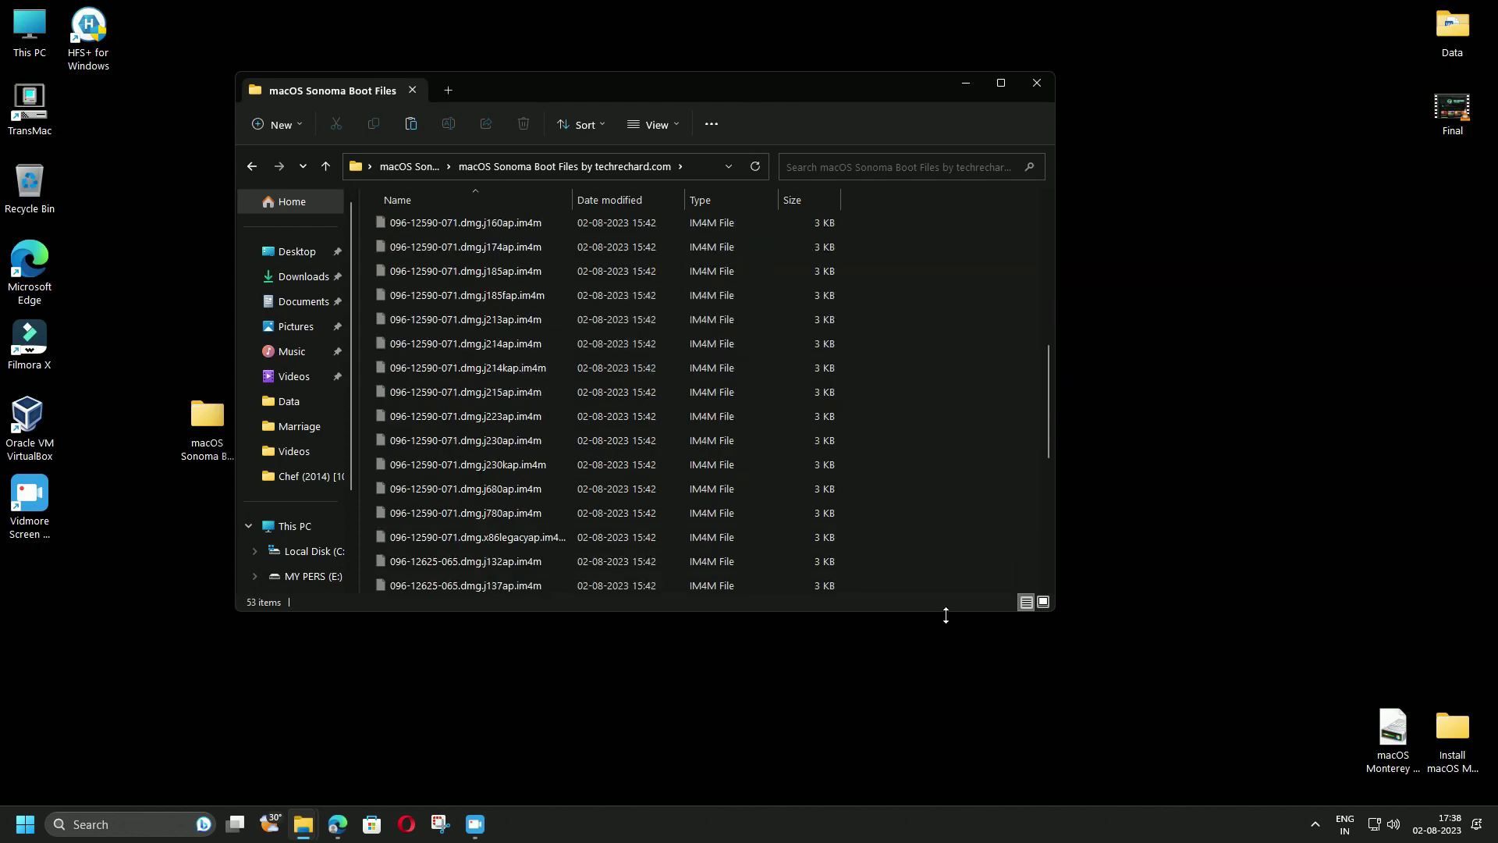
left_click_drag(945, 615, 936, 676)
Select and copy all 53 boot files in the folder.
key("ctrl+a")
scroll(635, 360, "up", 6)
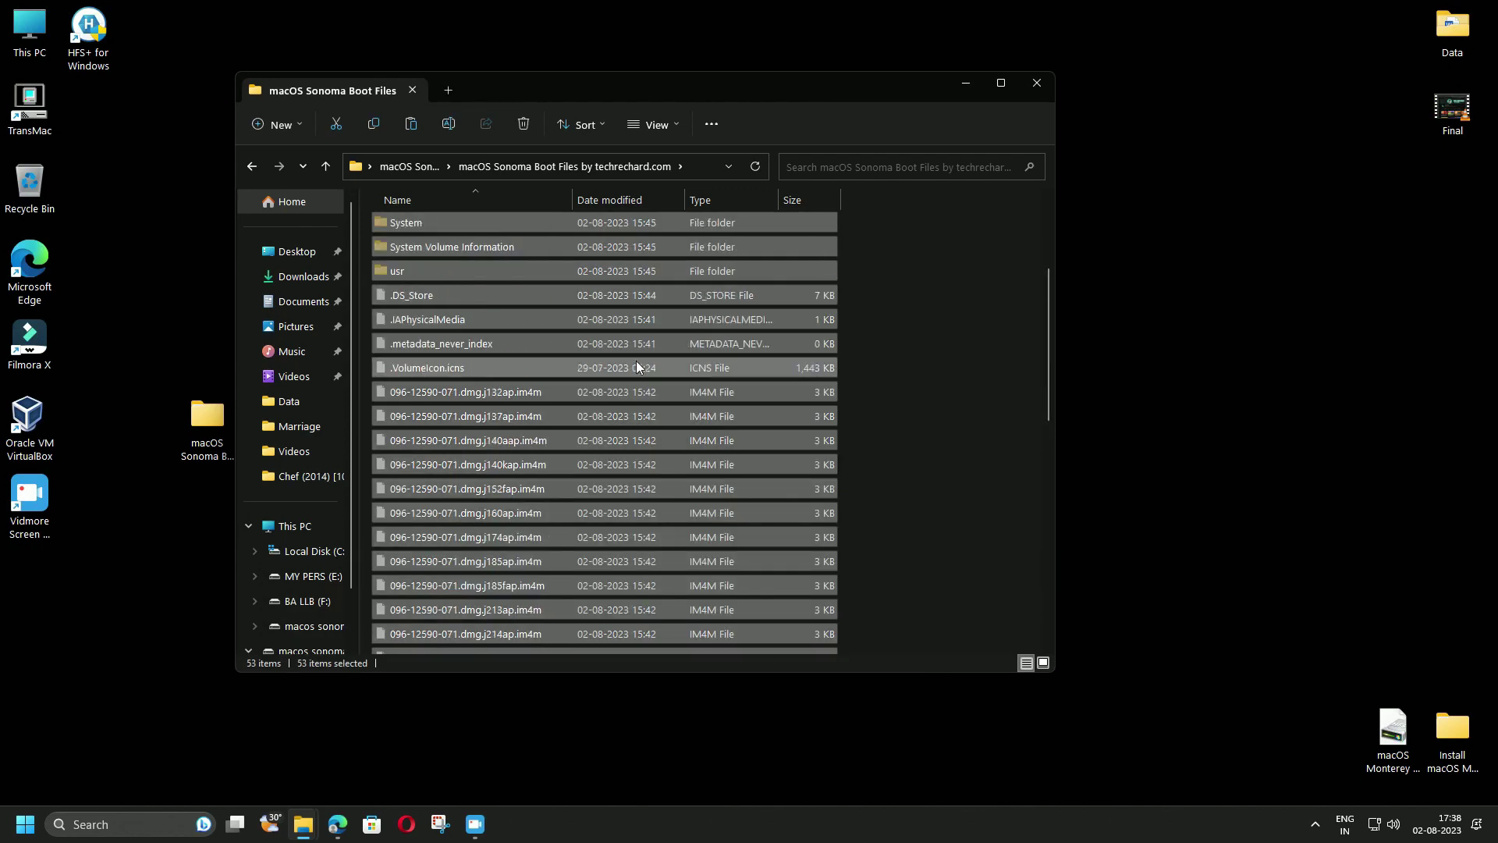
right_click(500, 228)
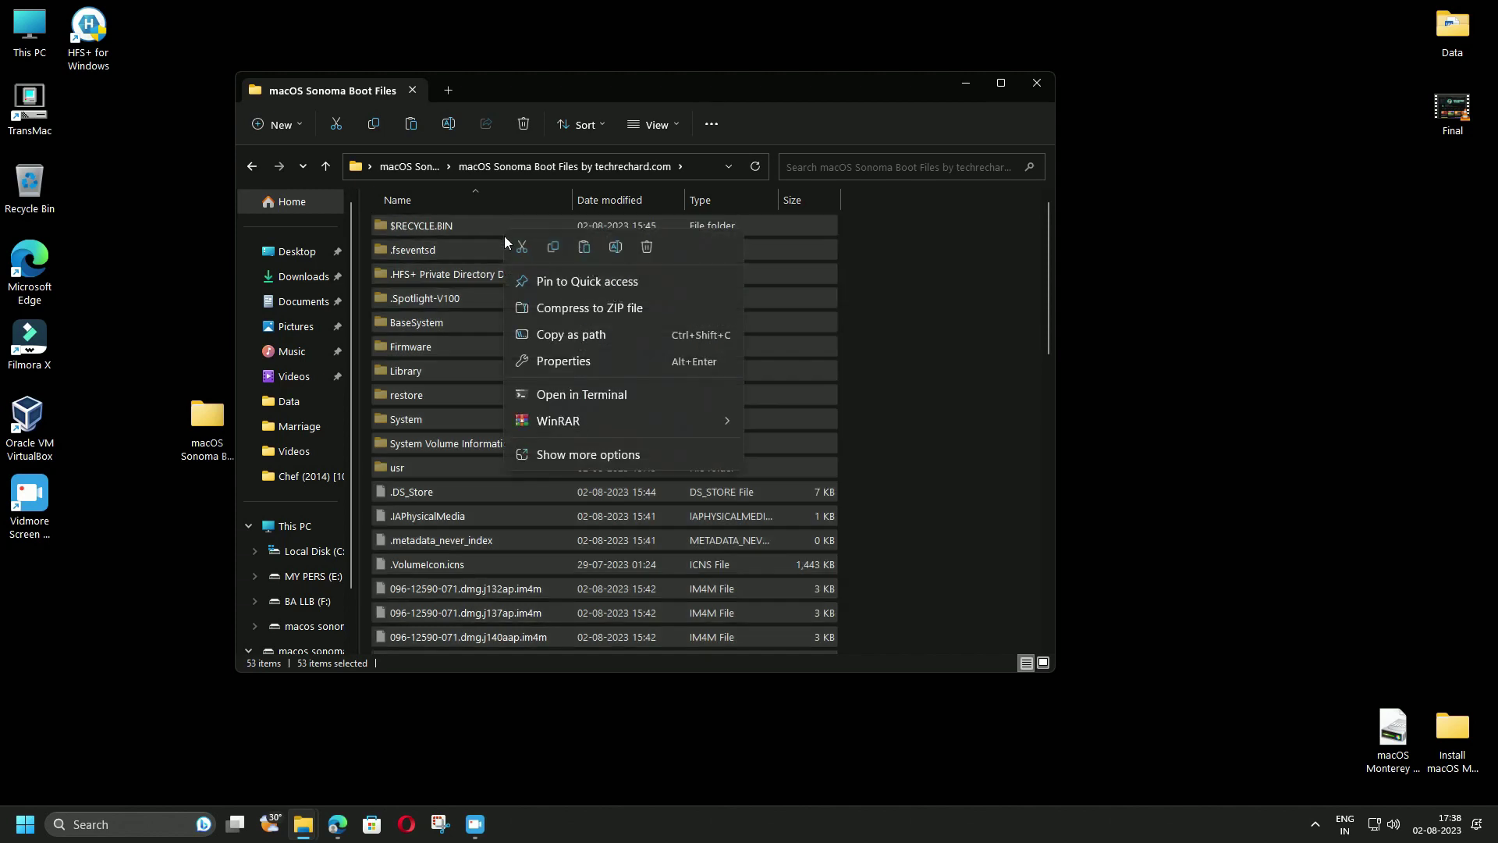
left_click(556, 248)
Paste the copied boot files onto the macos sonoma (H:) drive.
left_click(294, 526)
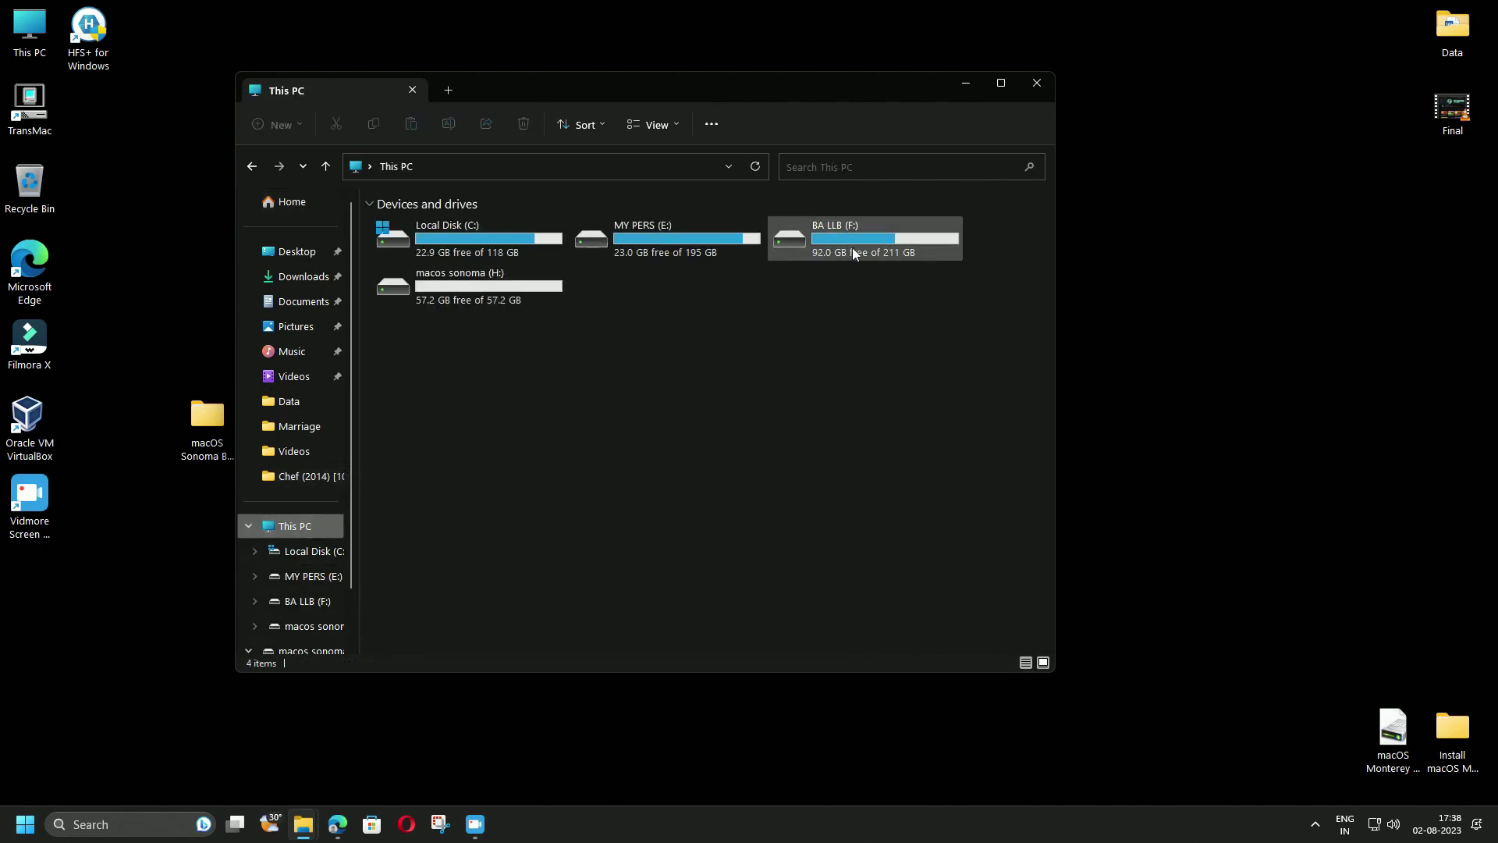
double_click(462, 304)
right_click(521, 285)
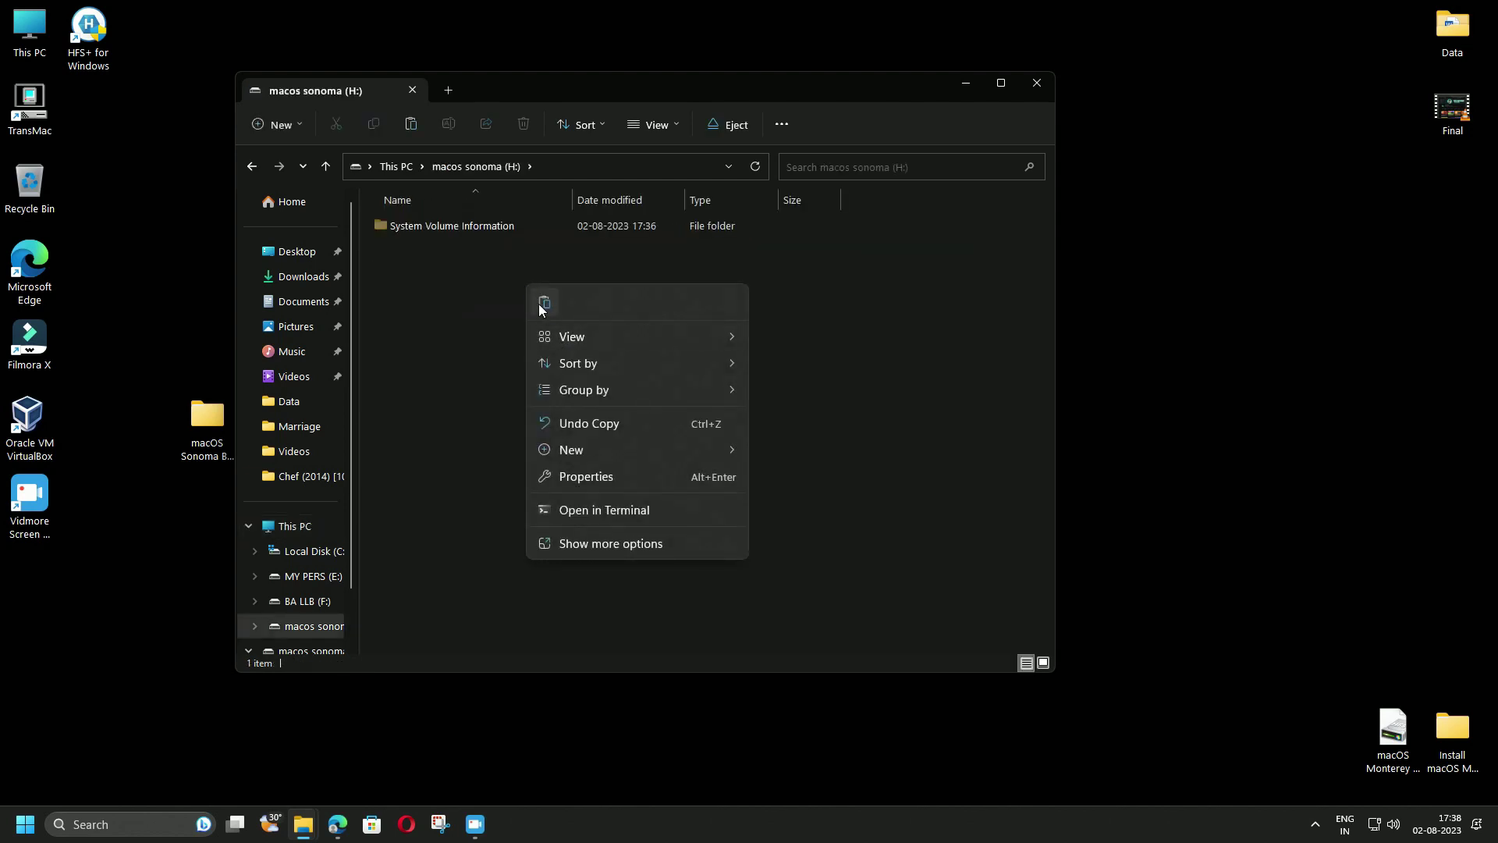
left_click(539, 303)
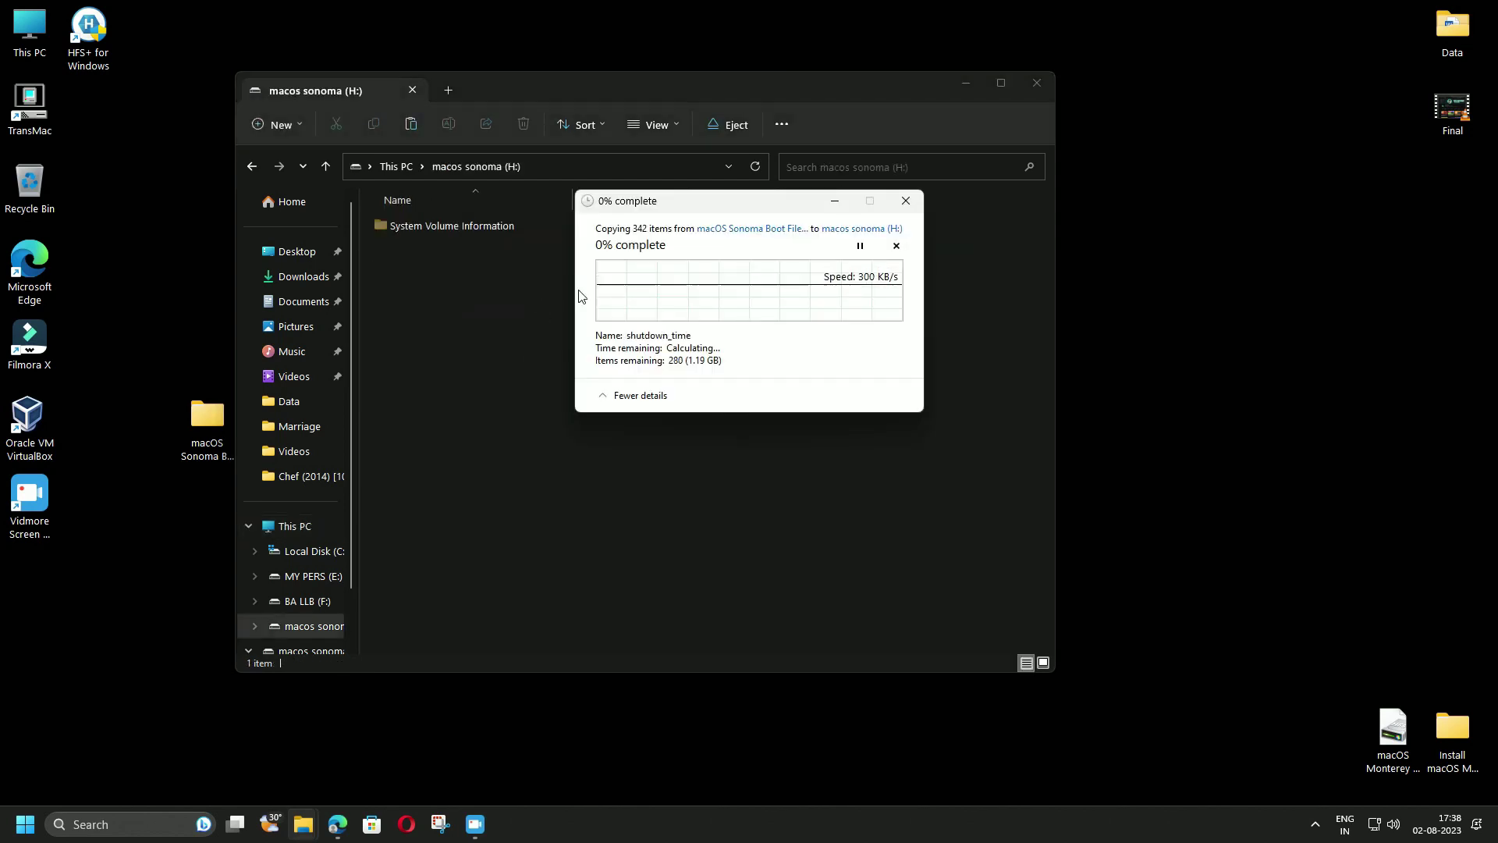
left_click_drag(696, 206, 558, 315)
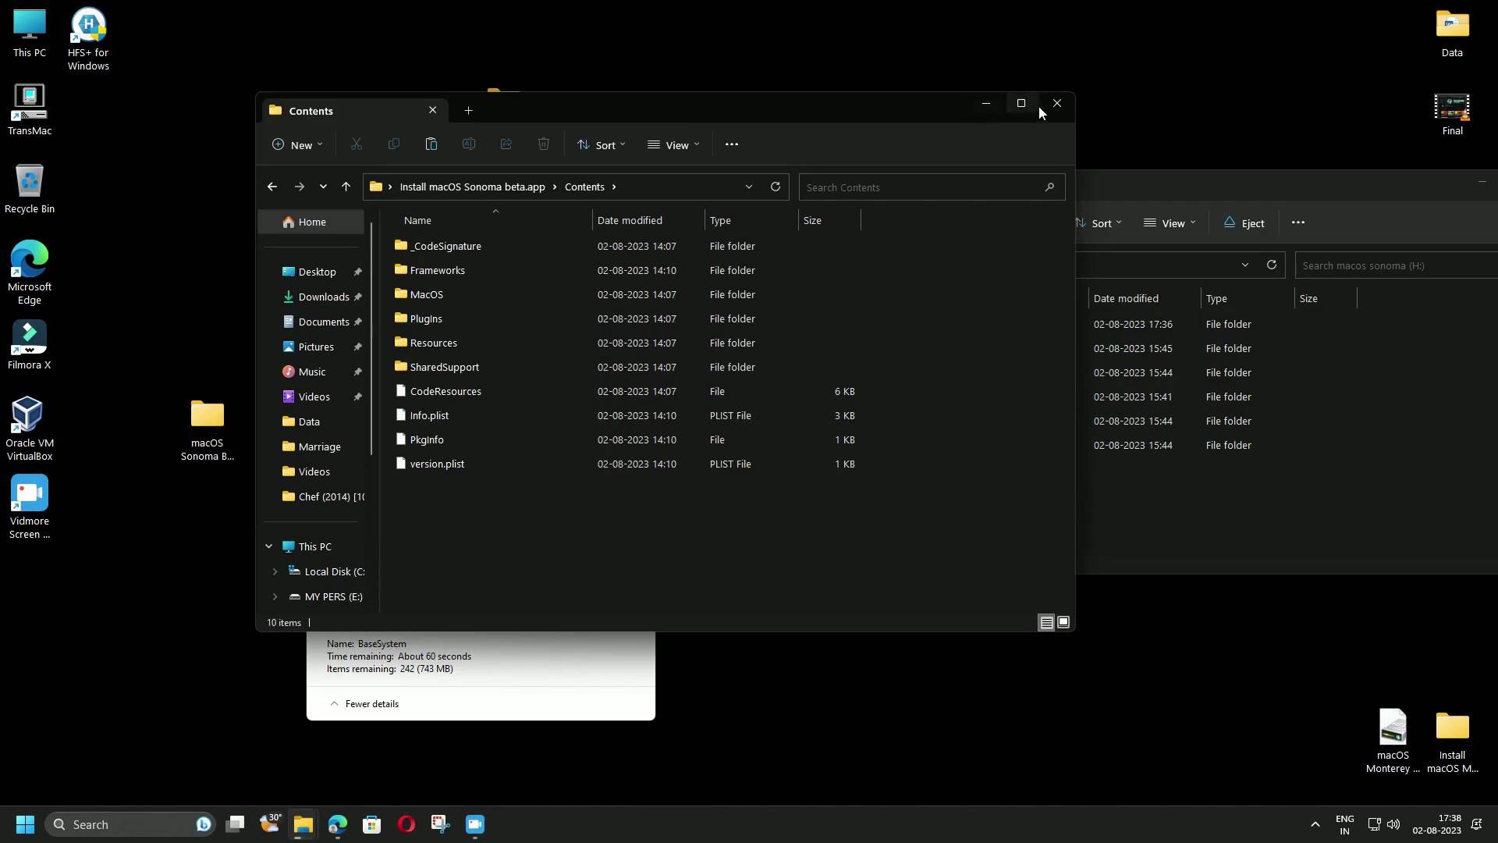
Copy the Install macOS Sonoma beta app from the desktop and paste it onto H:.
left_click(1043, 107)
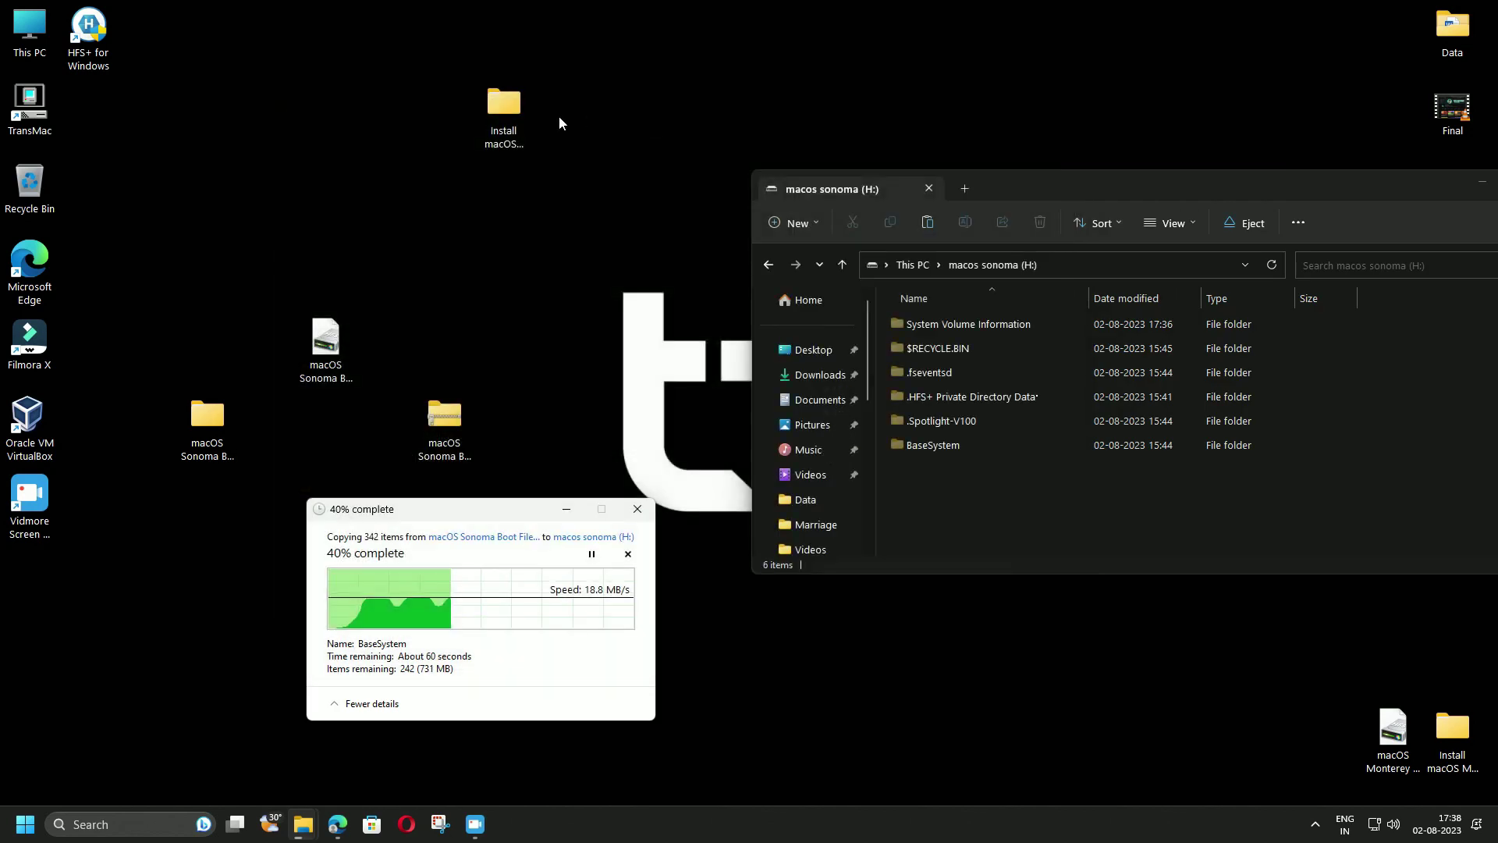
left_click(507, 112)
right_click(508, 111)
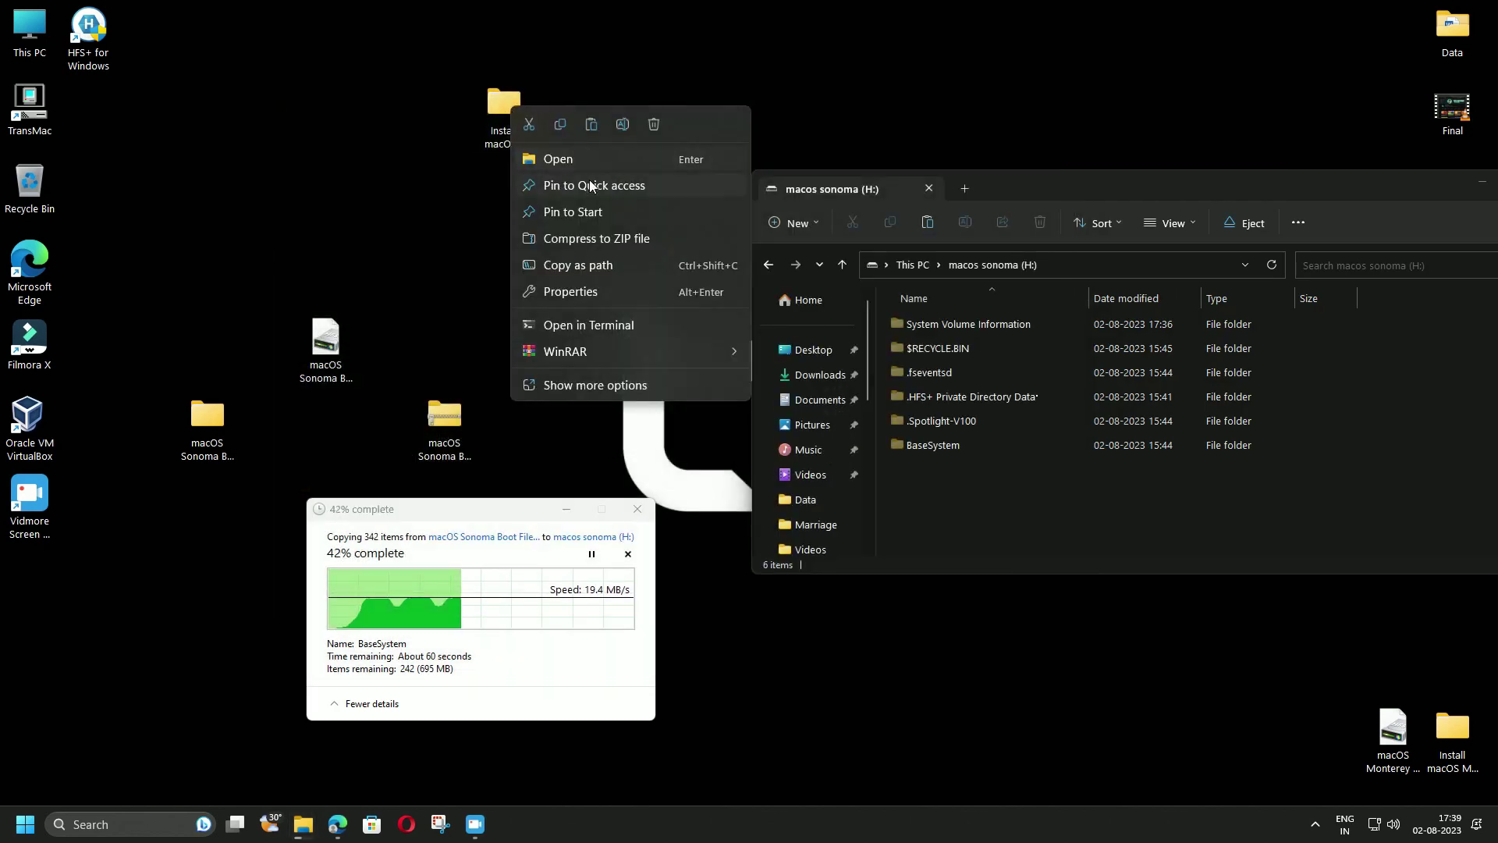
left_click(557, 123)
left_click_drag(1042, 180, 697, 185)
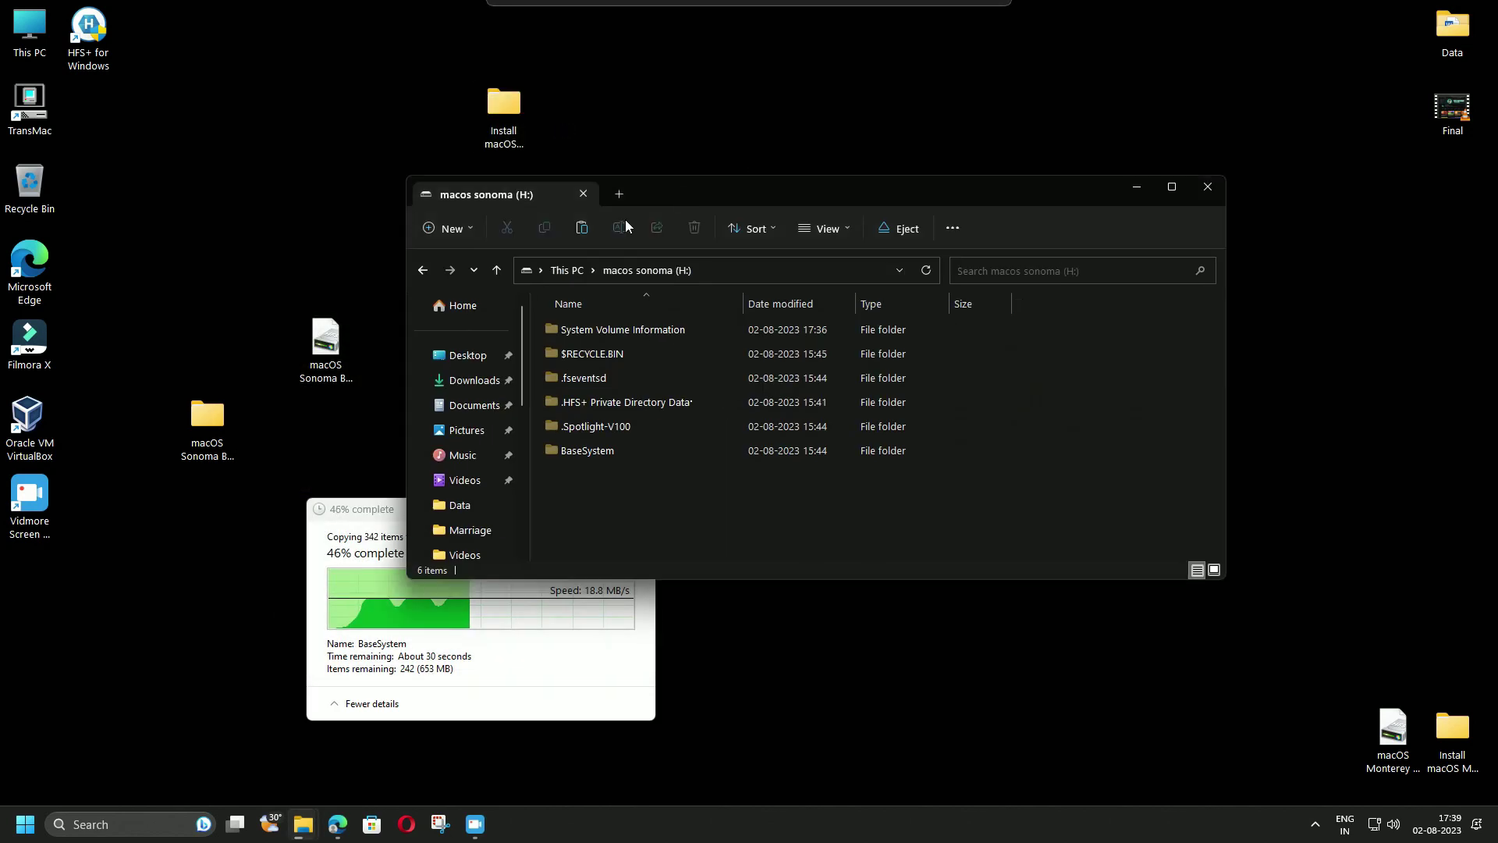
scroll(481, 422, "down", 2)
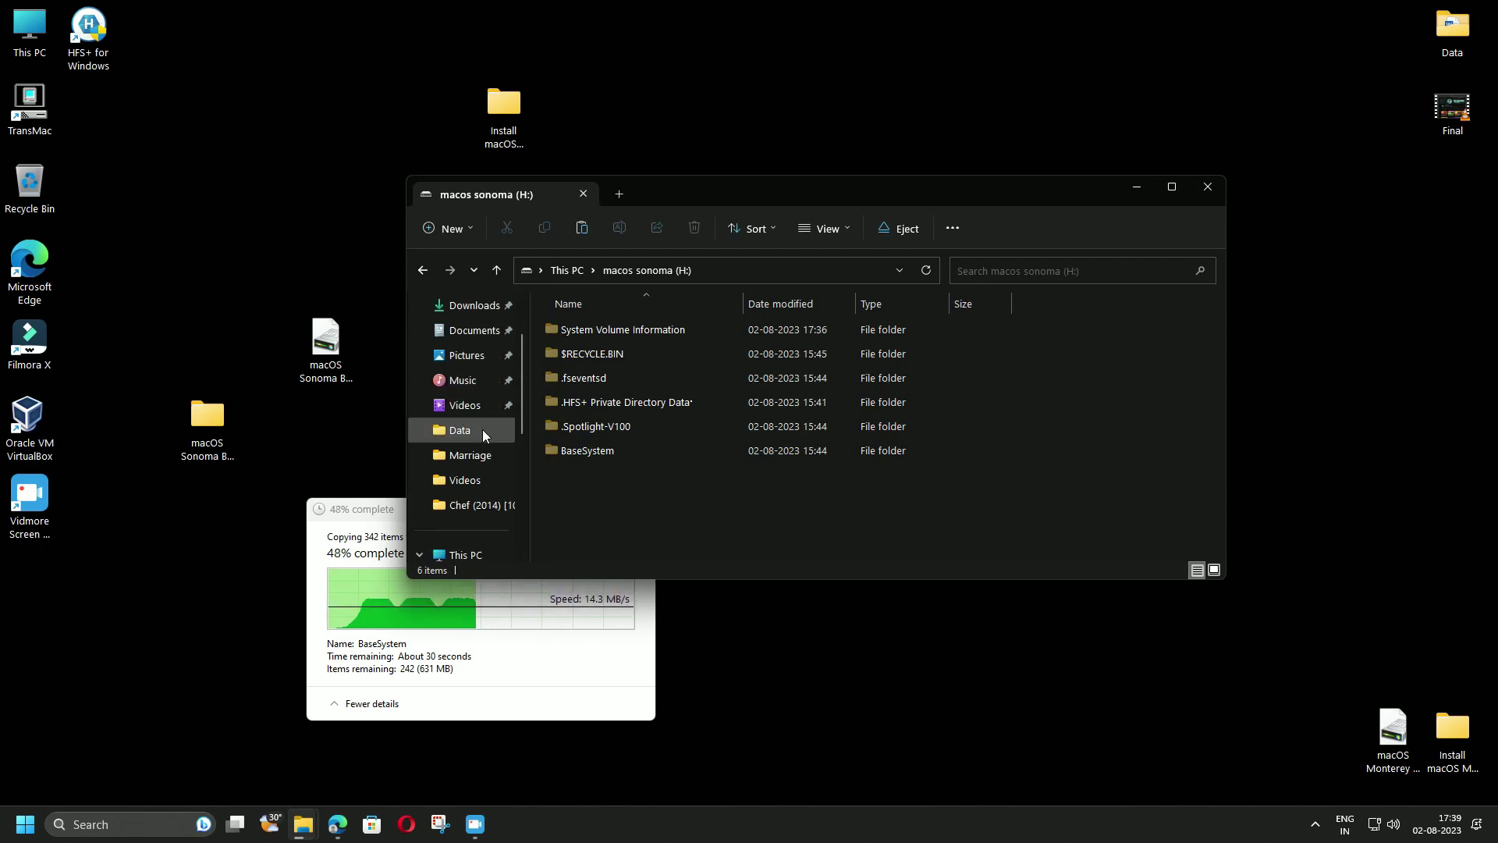
left_click(479, 562)
double_click(625, 395)
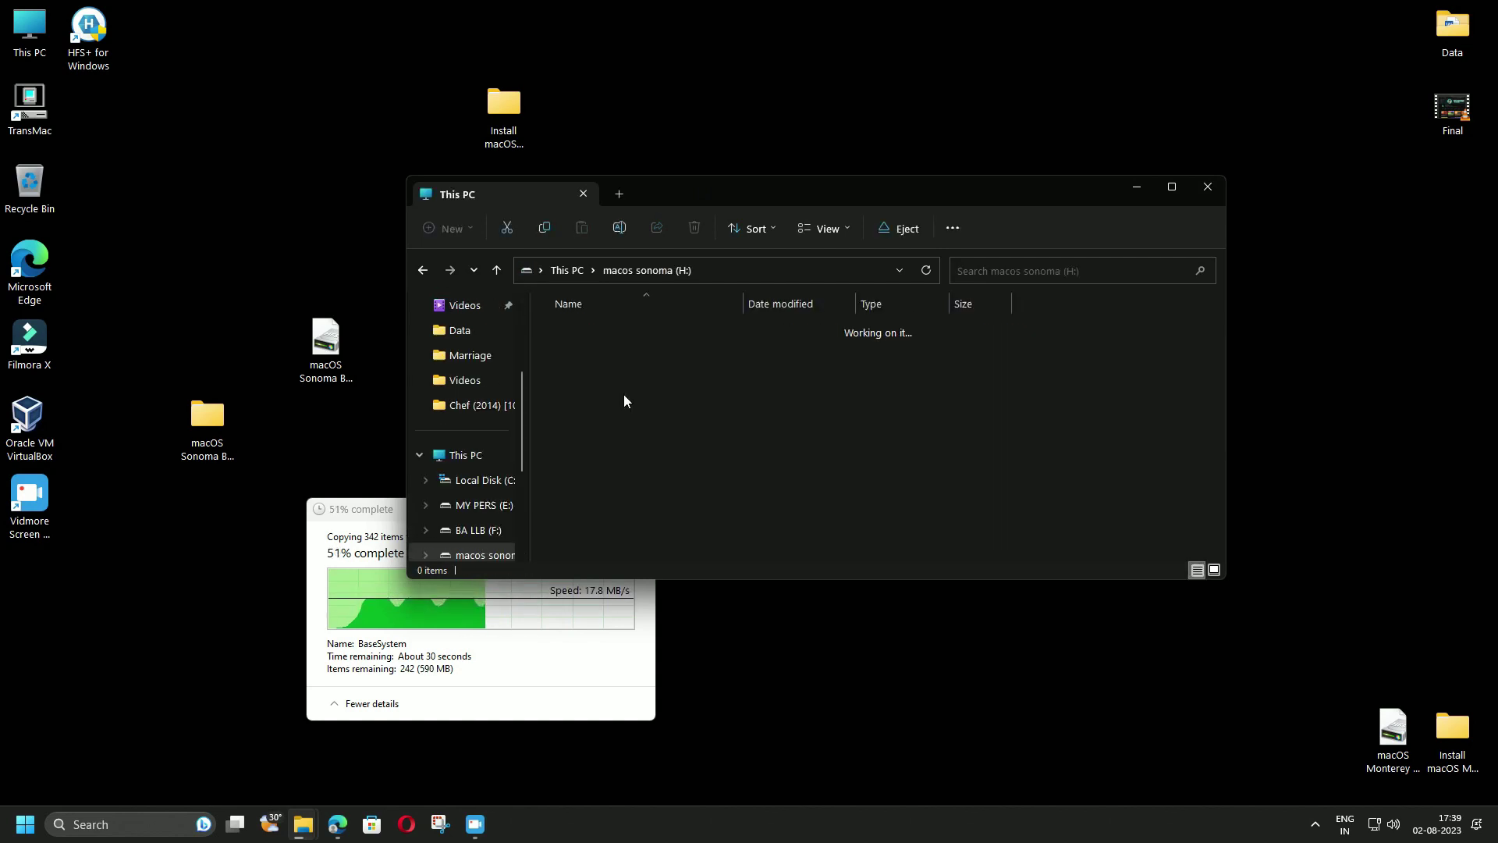
right_click(805, 504)
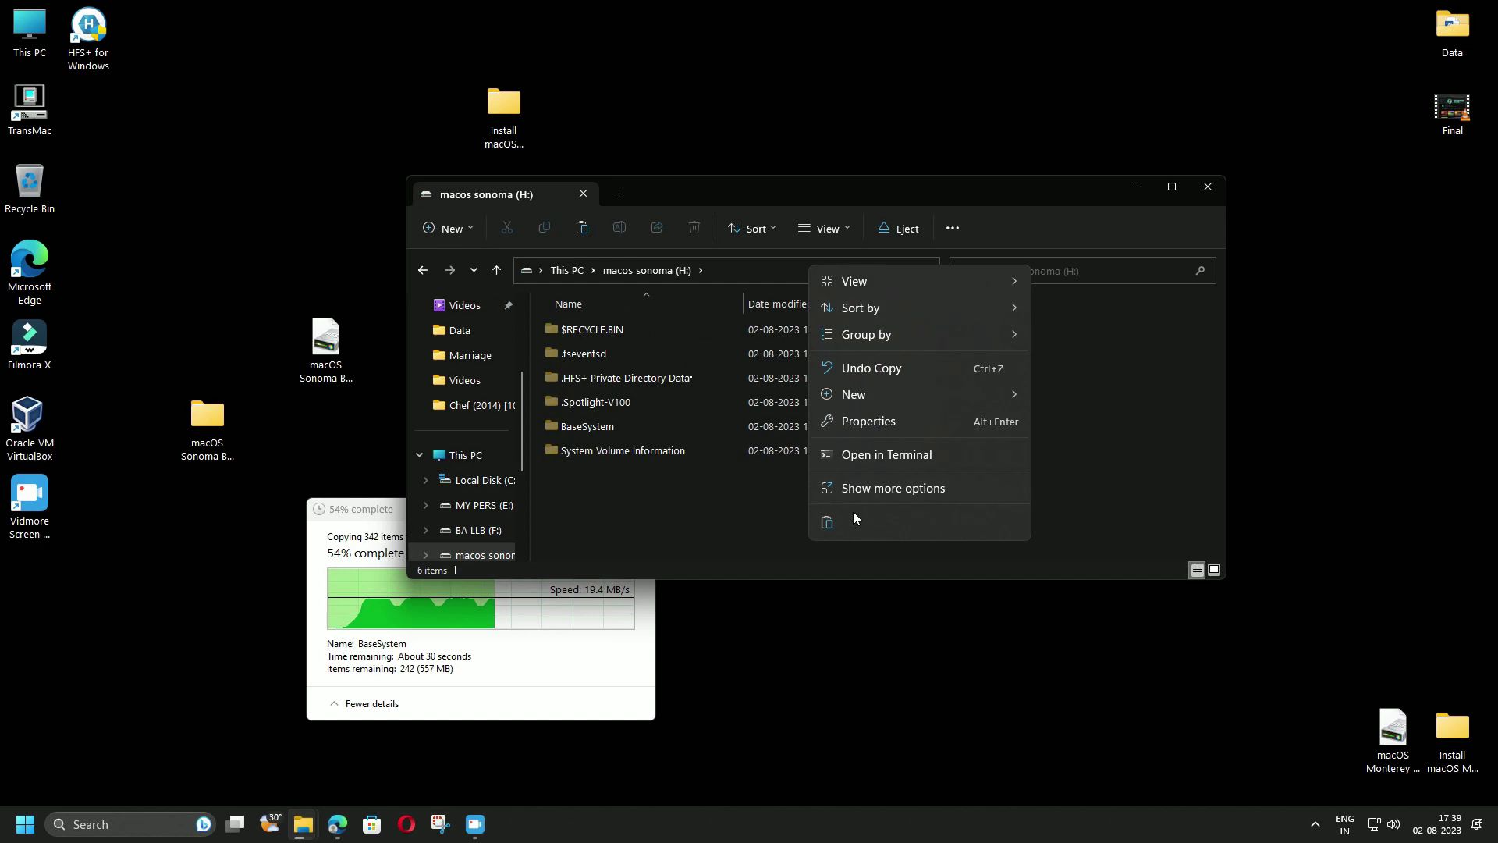
left_click(825, 525)
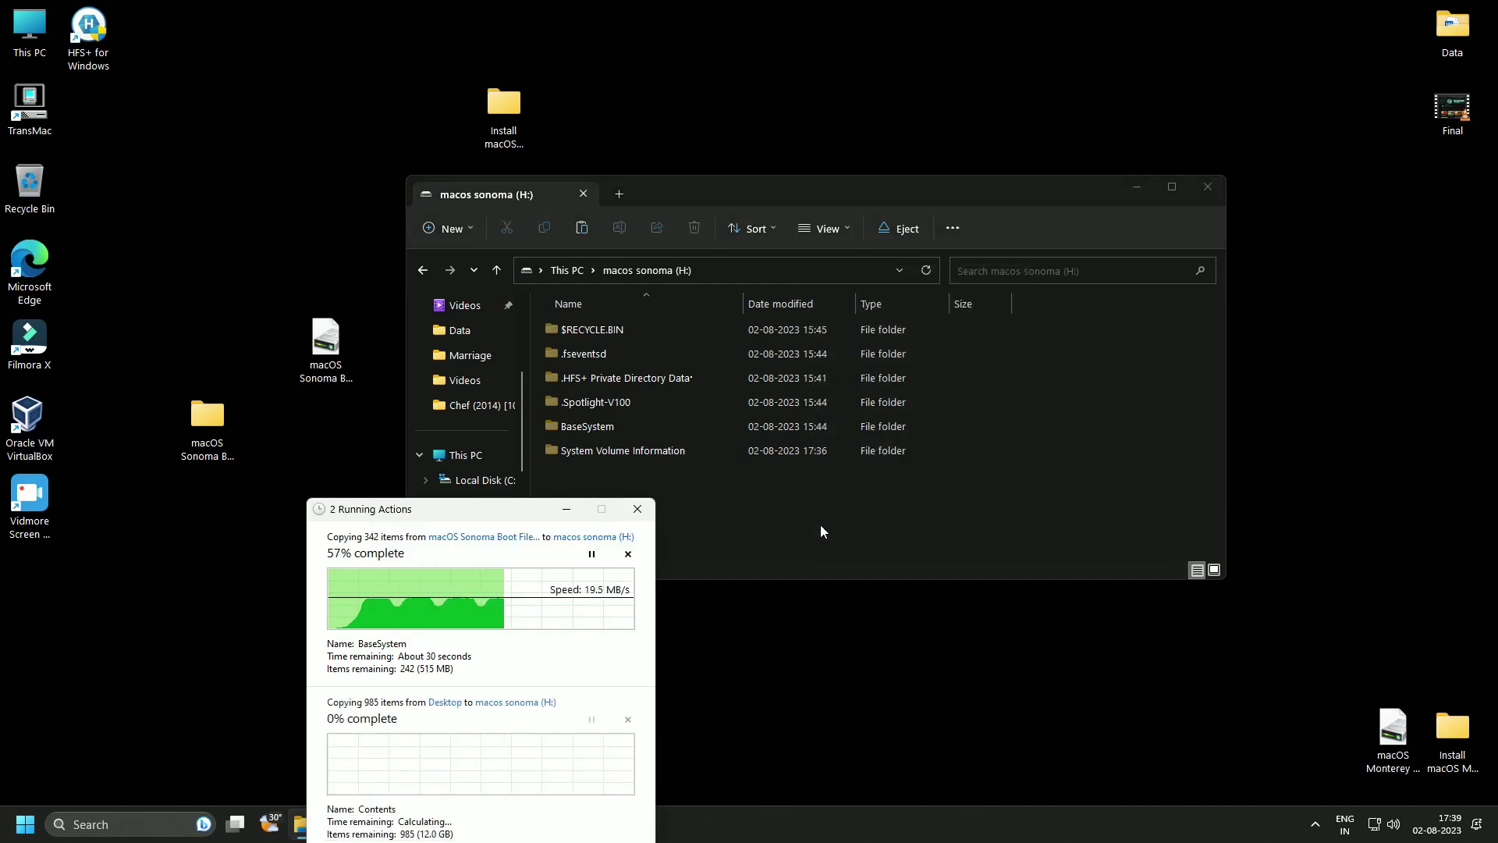
Move the copy progress window above Explorer while both copies to H: run.
left_click_drag(471, 515, 599, 263)
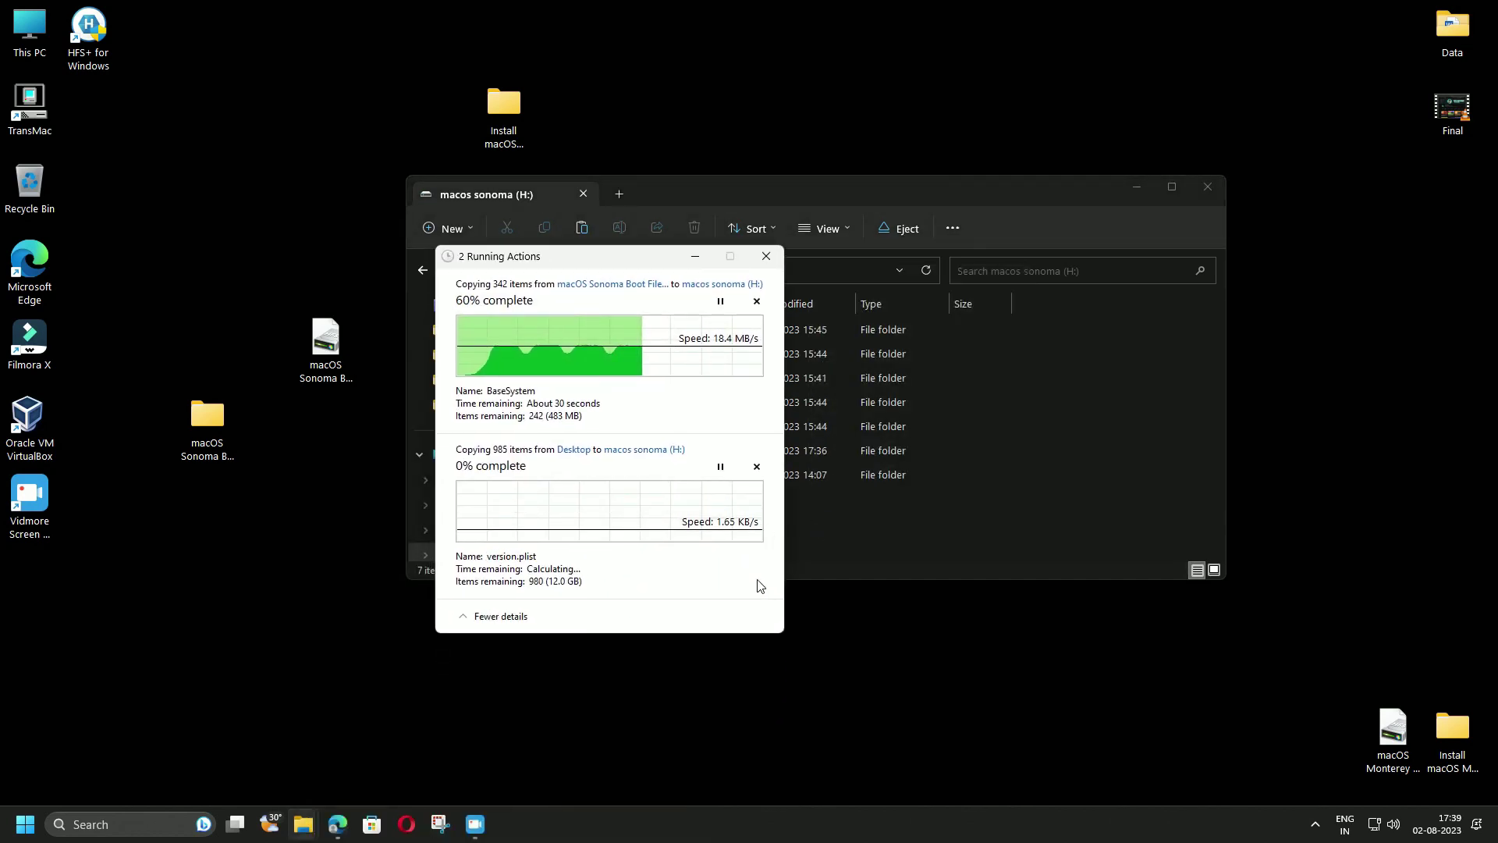